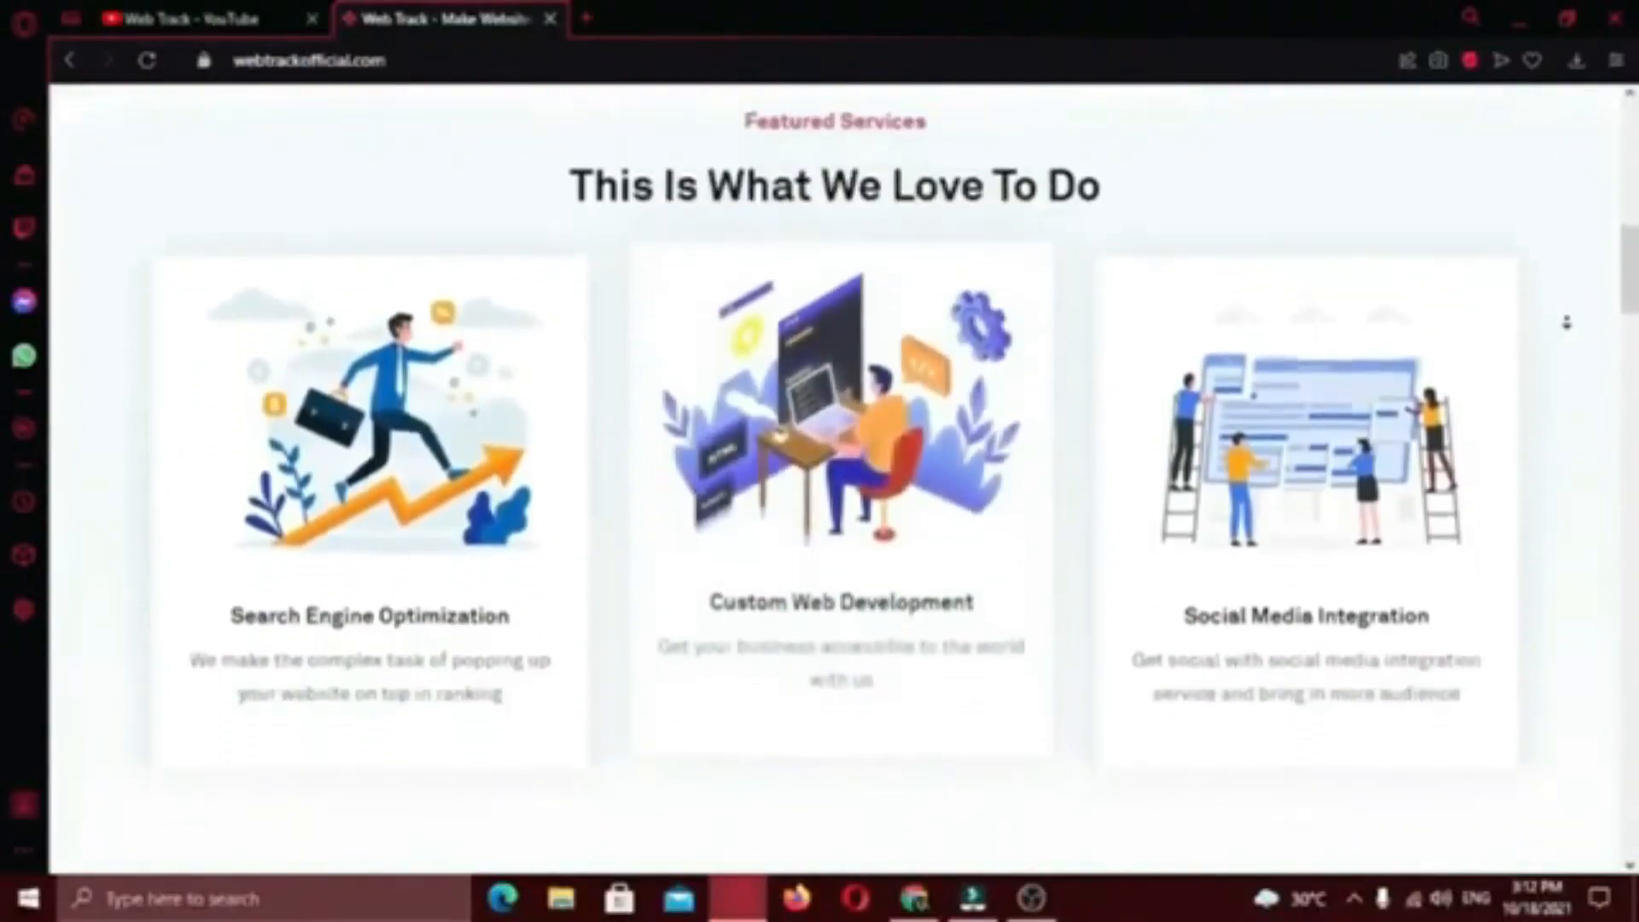
Look through the Web Track homepage from the featured services to the testimonials.
scroll(1566, 323, down, 7)
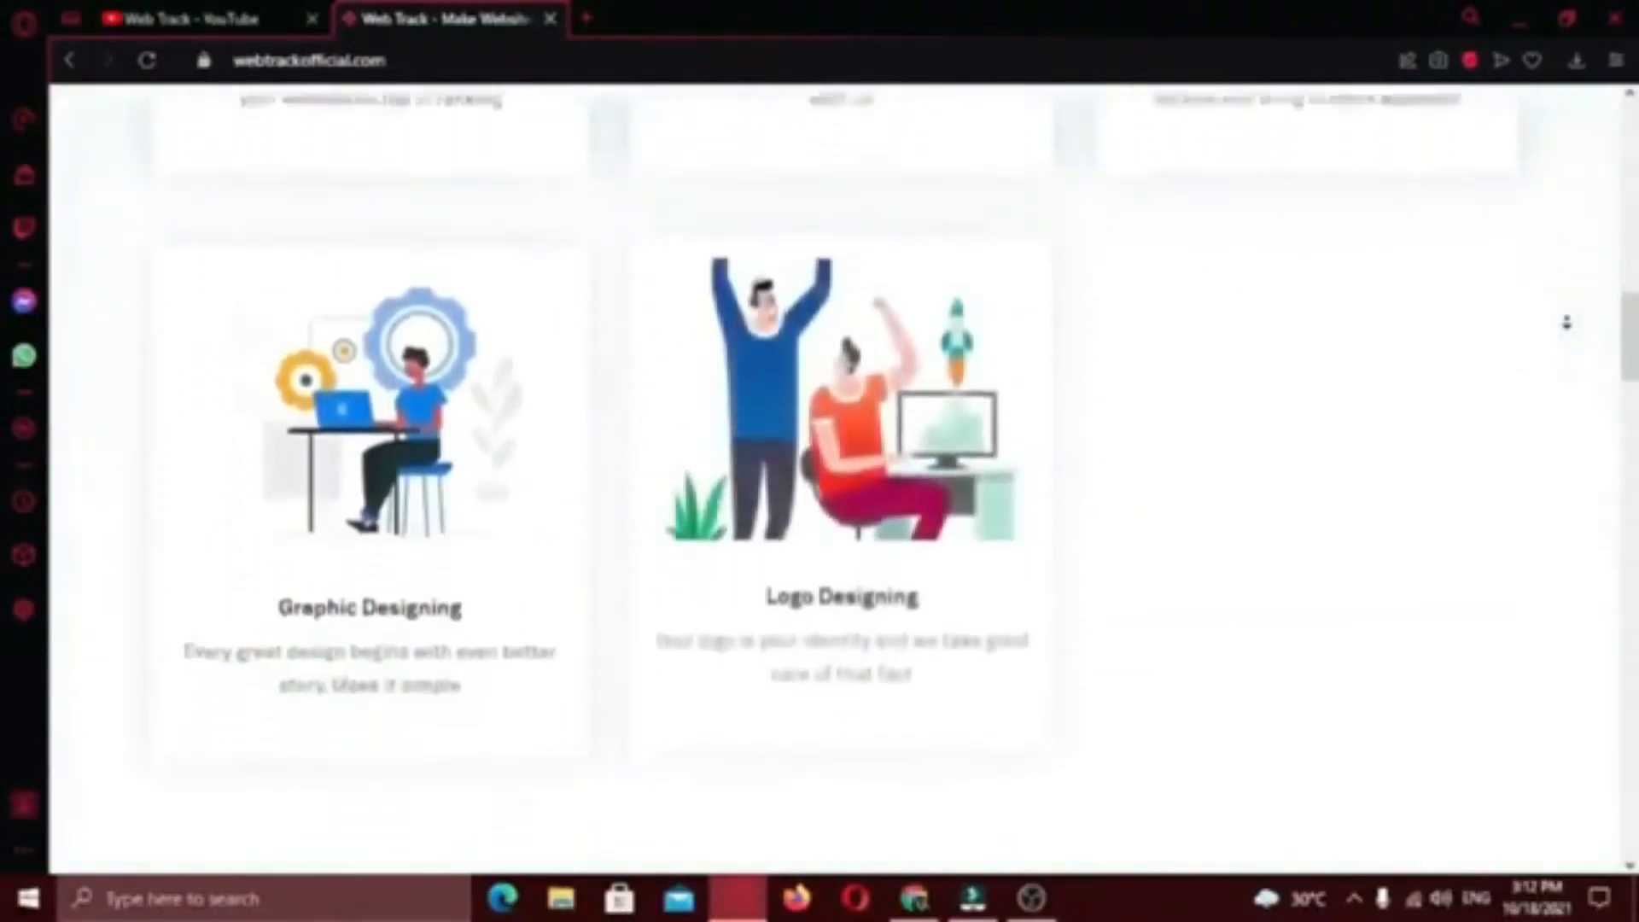
scroll(1566, 323, down, 7)
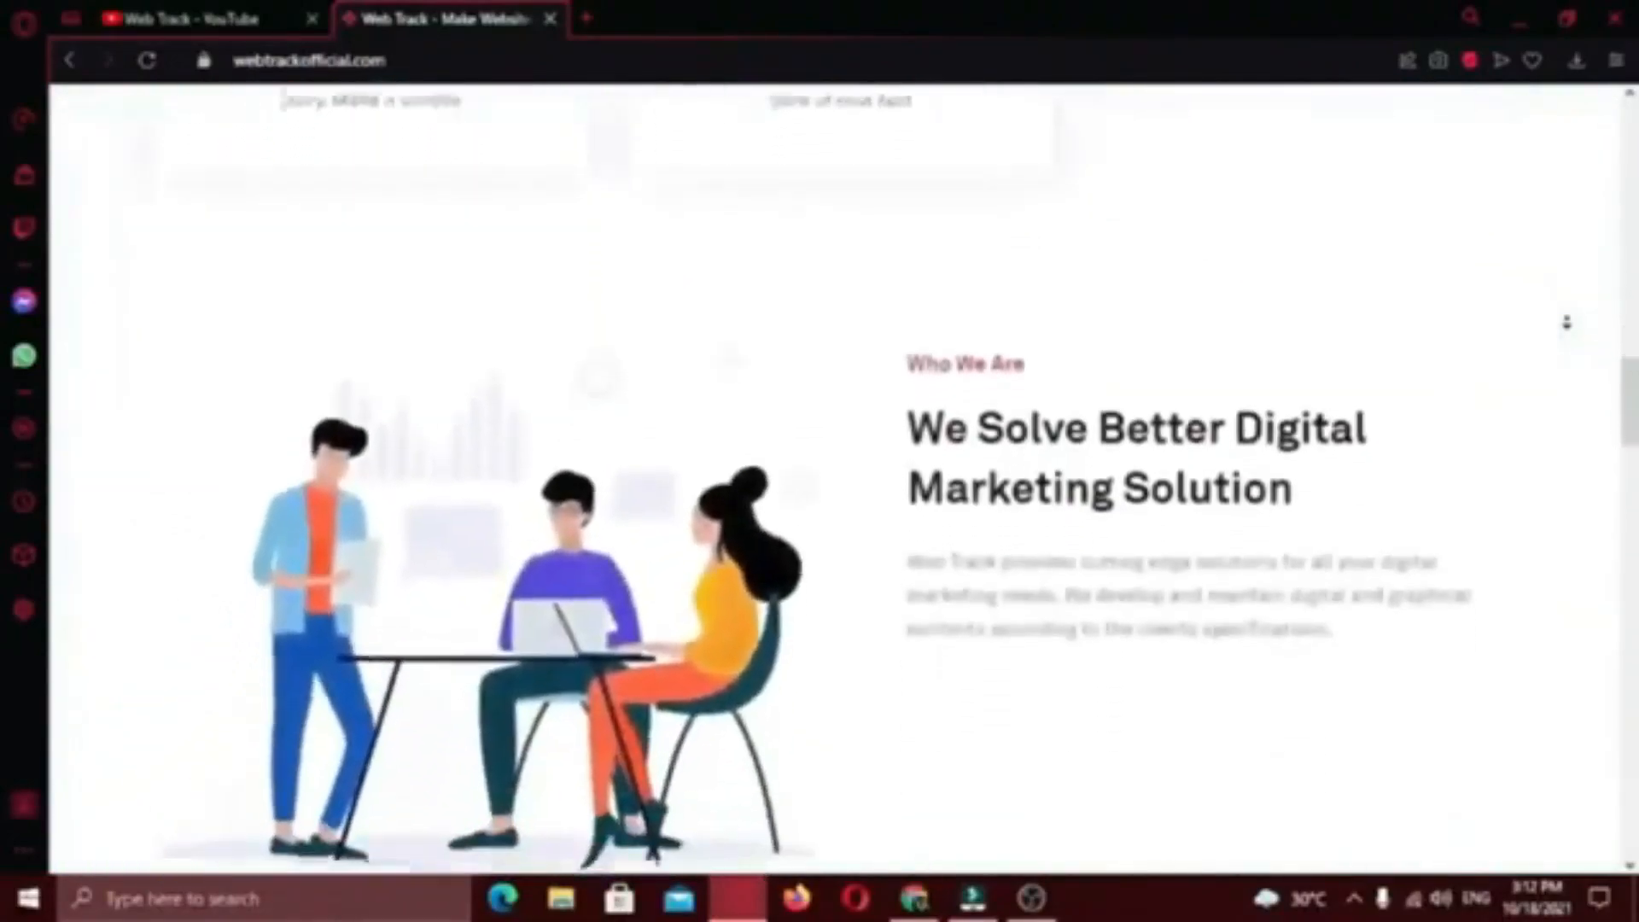
scroll(1566, 323, down, 6)
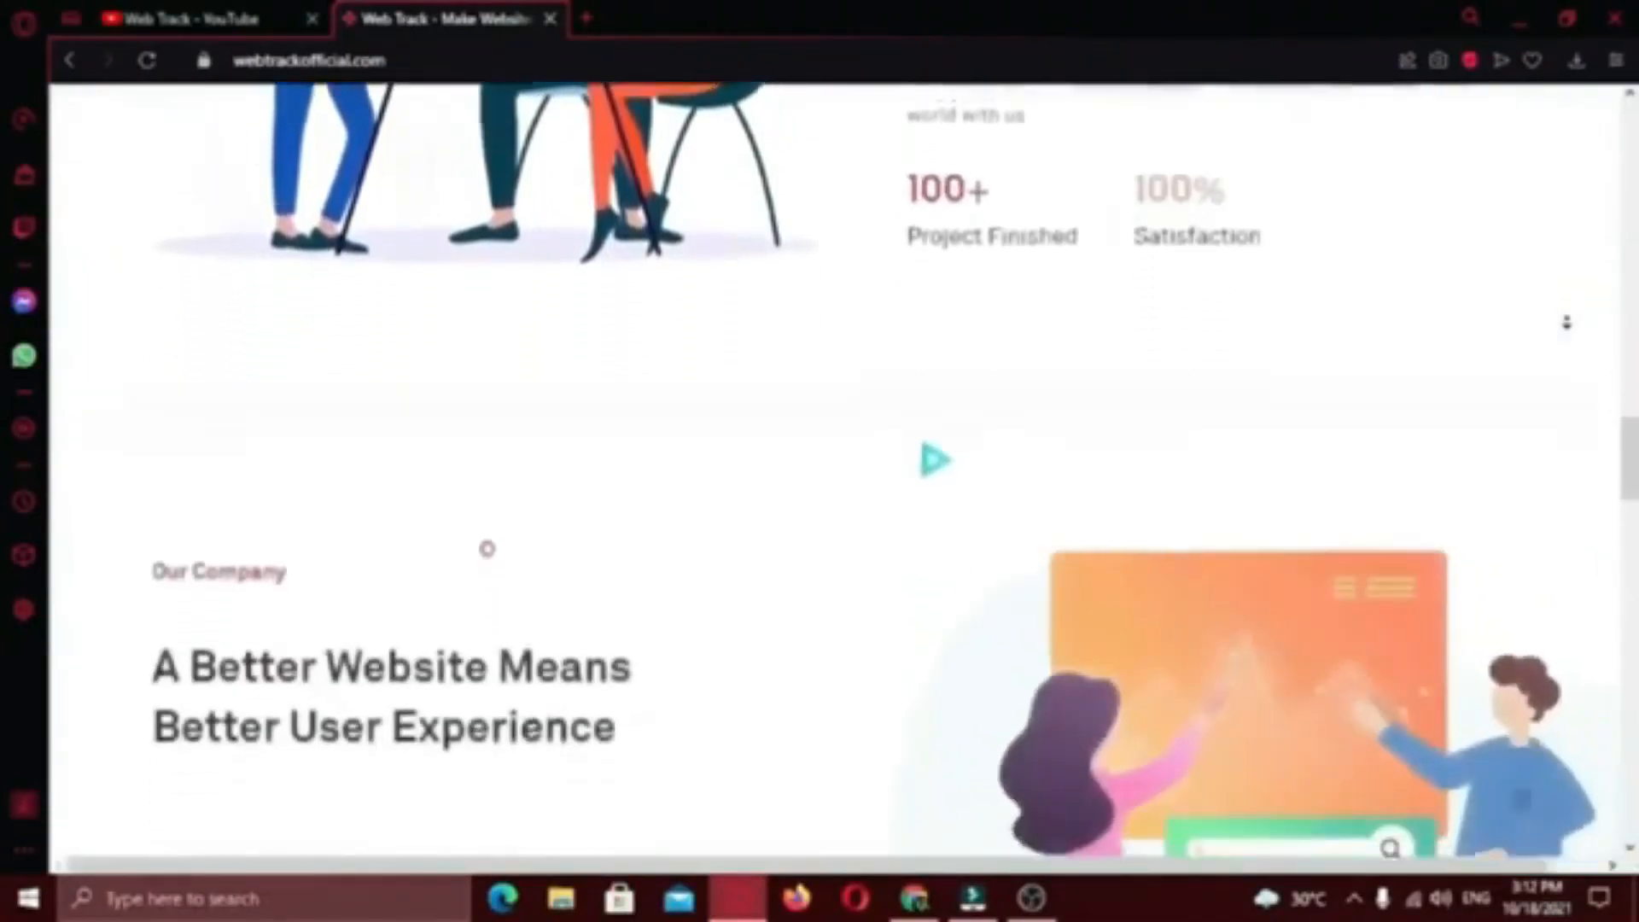
scroll(1566, 322, down, 8)
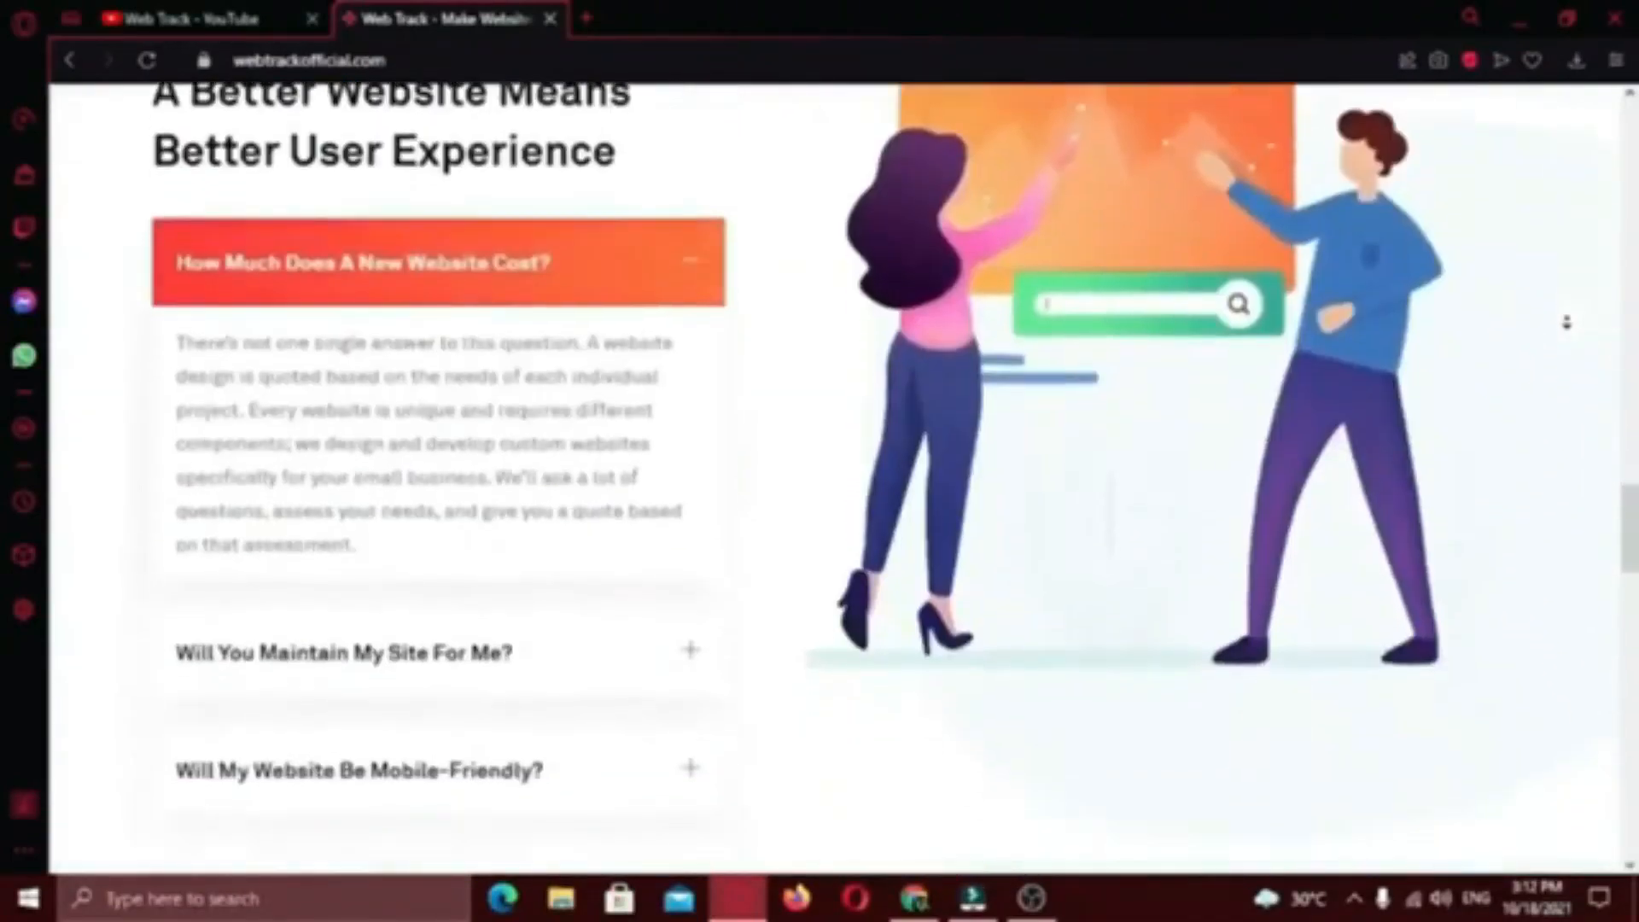
scroll(1566, 322, down, 7)
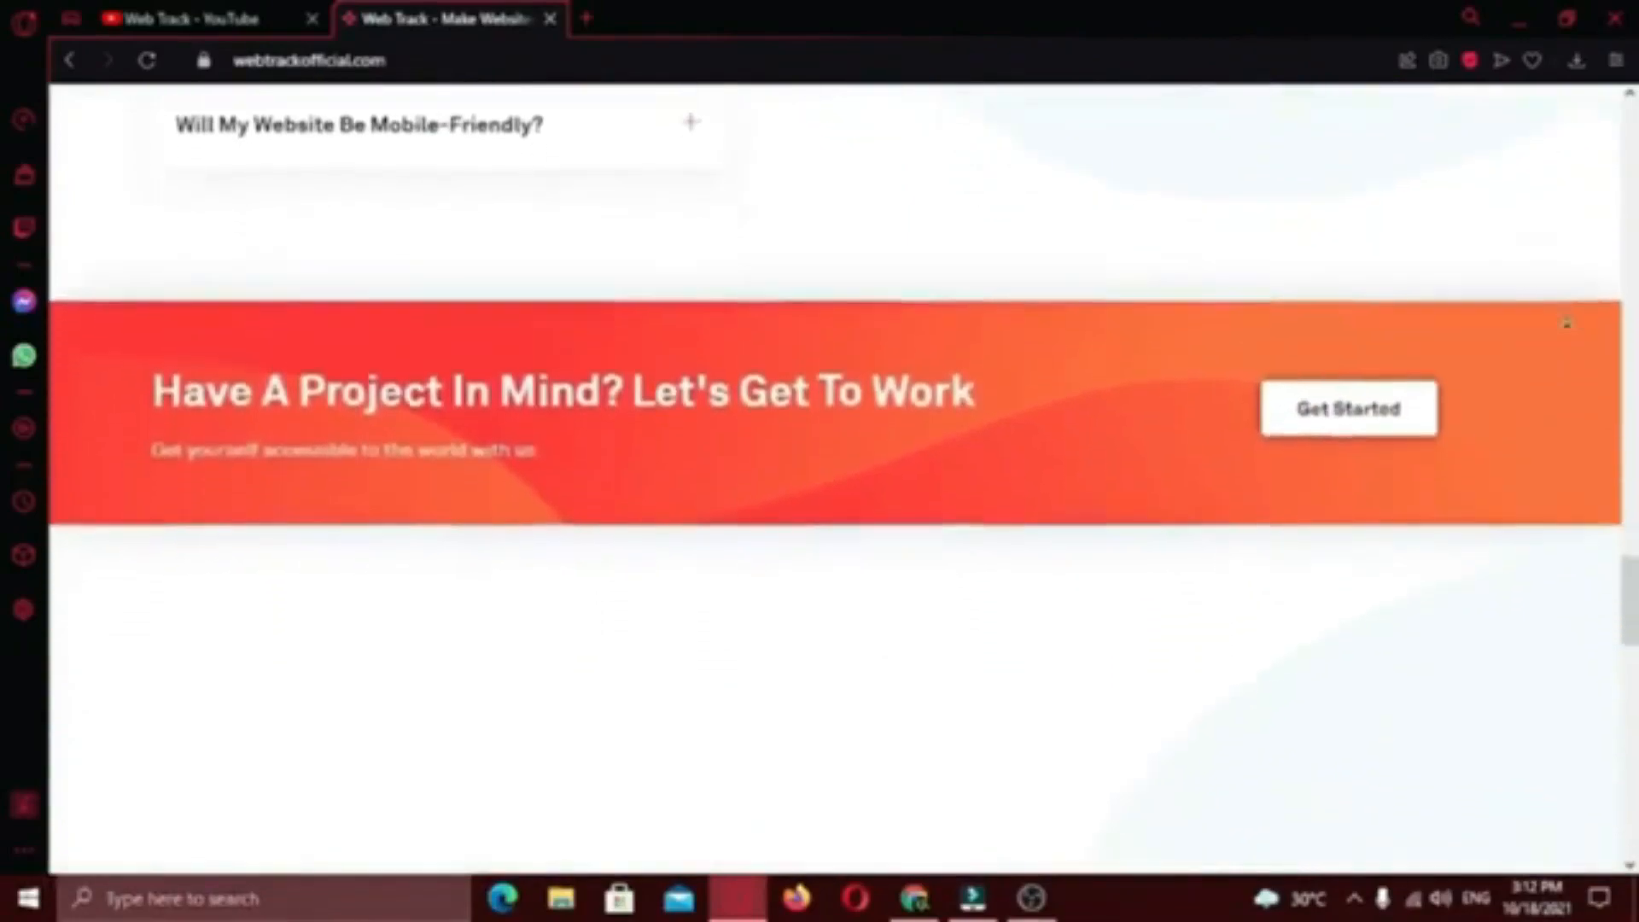
scroll(1567, 322, down, 7)
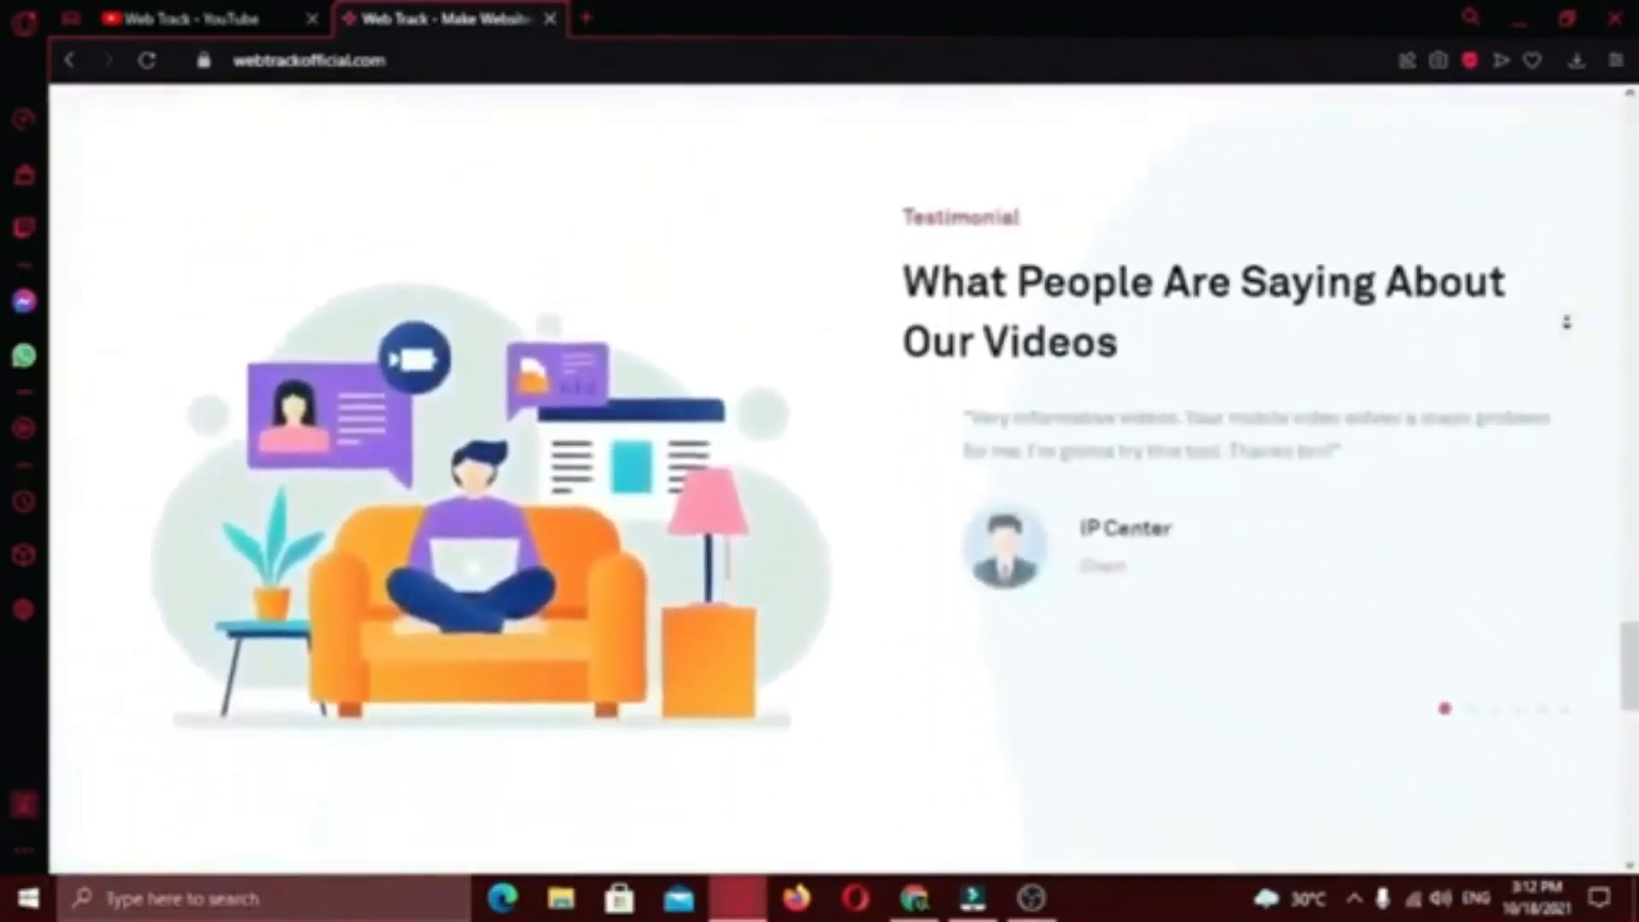
scroll(1566, 323, down, 5)
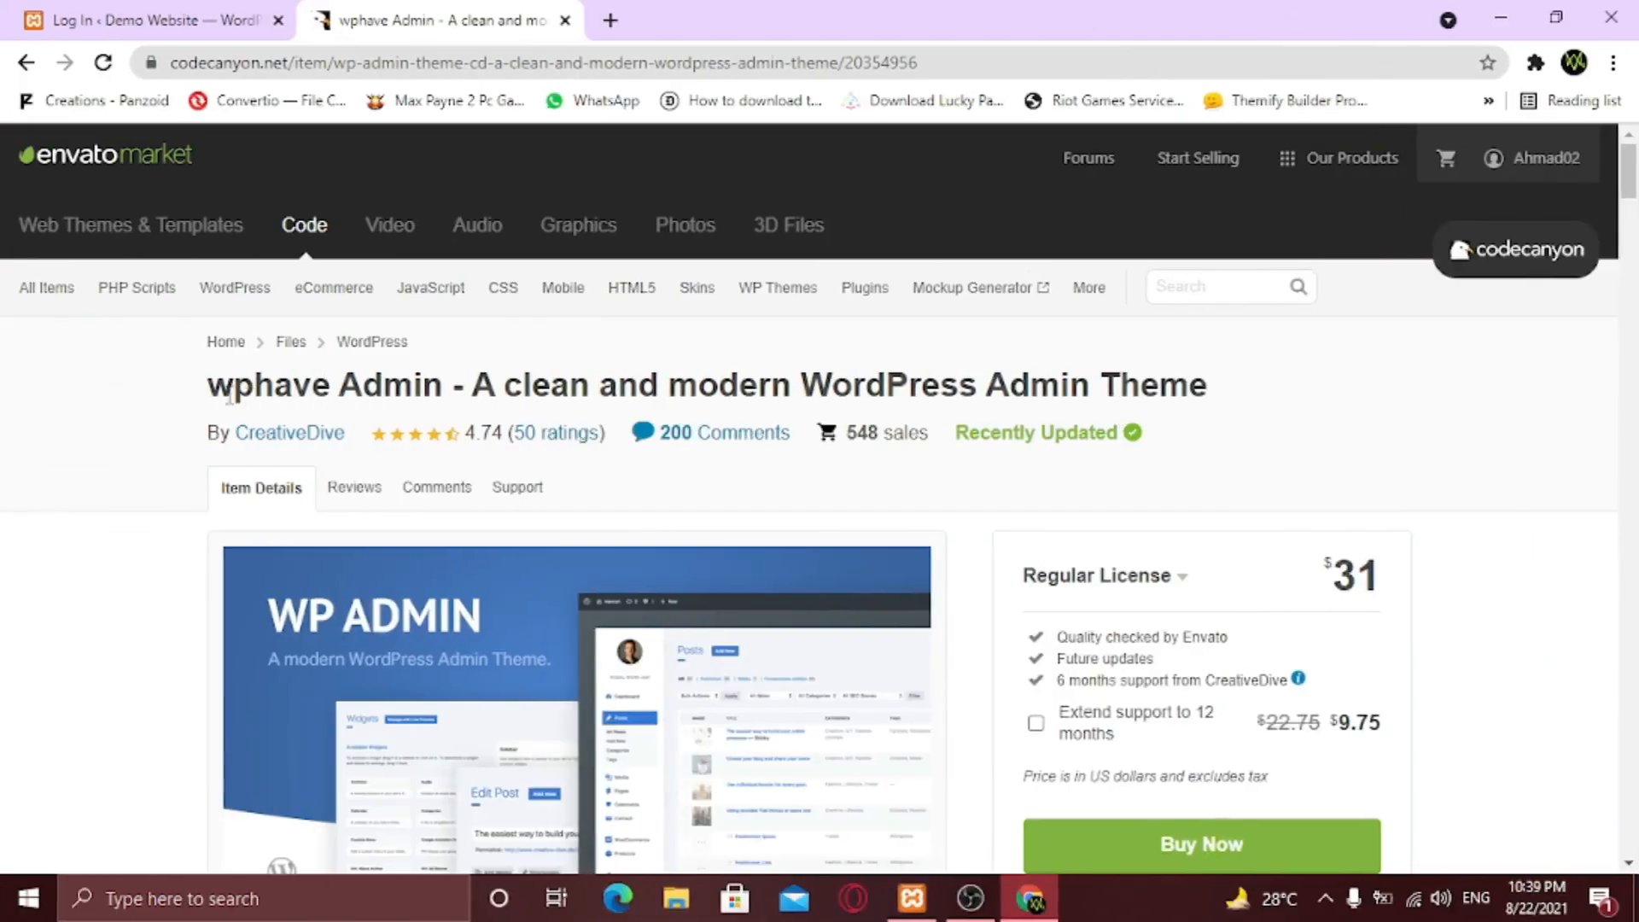
Review the wphave Admin theme's name and regular license price on its CodeCanyon item page.
drag(215, 395, 452, 373)
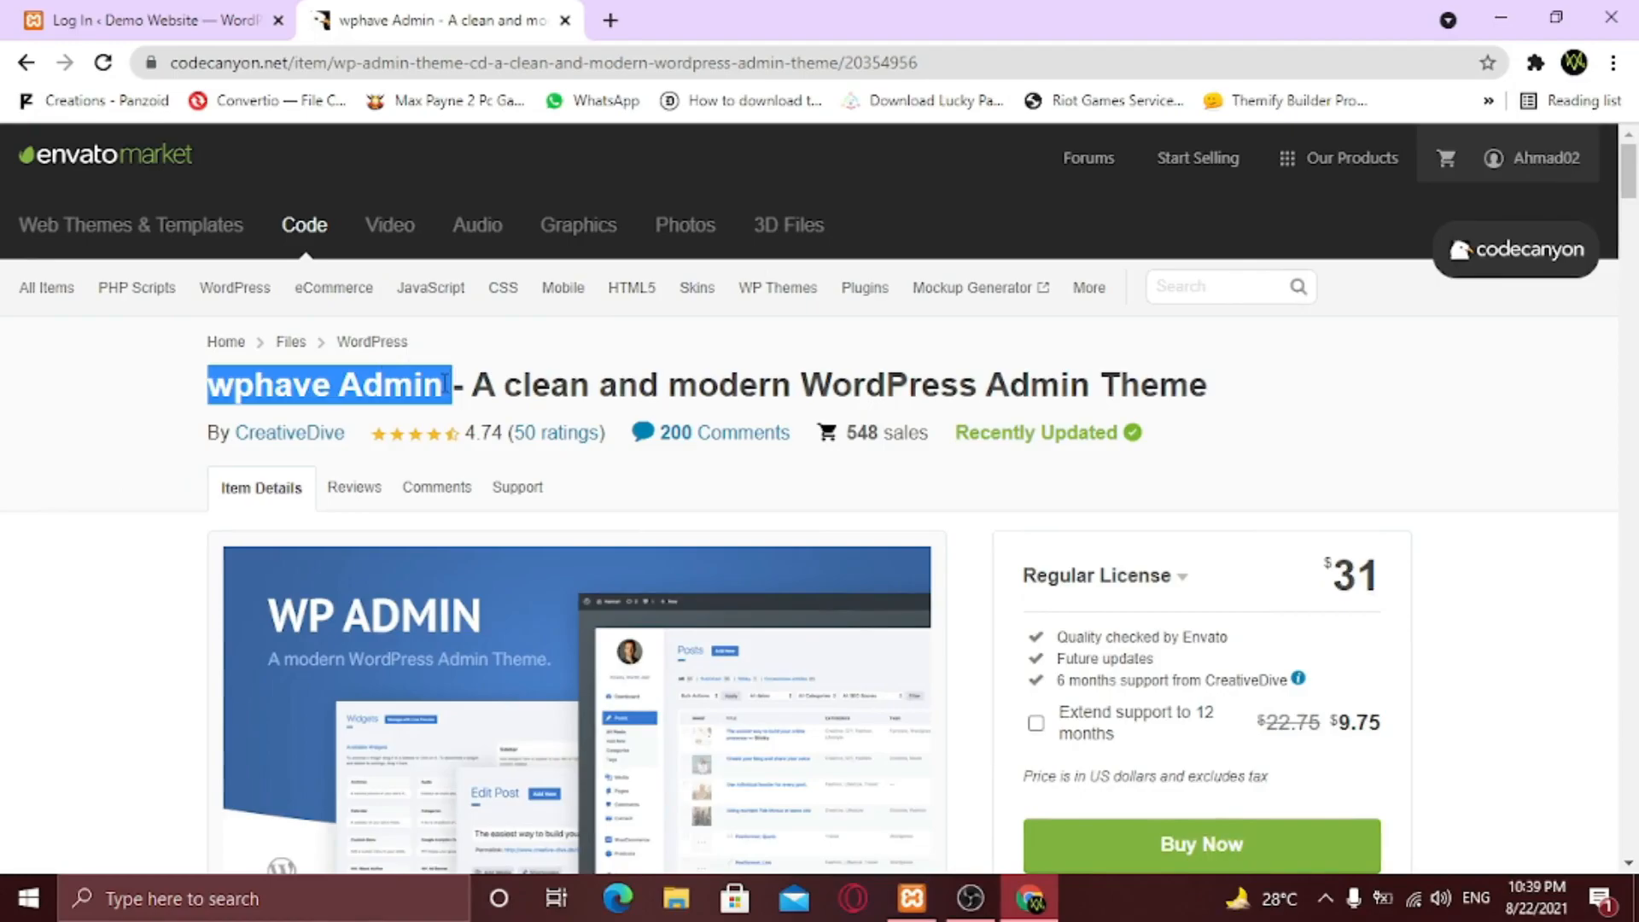
click(431, 385)
scroll(860, 461, down, 1)
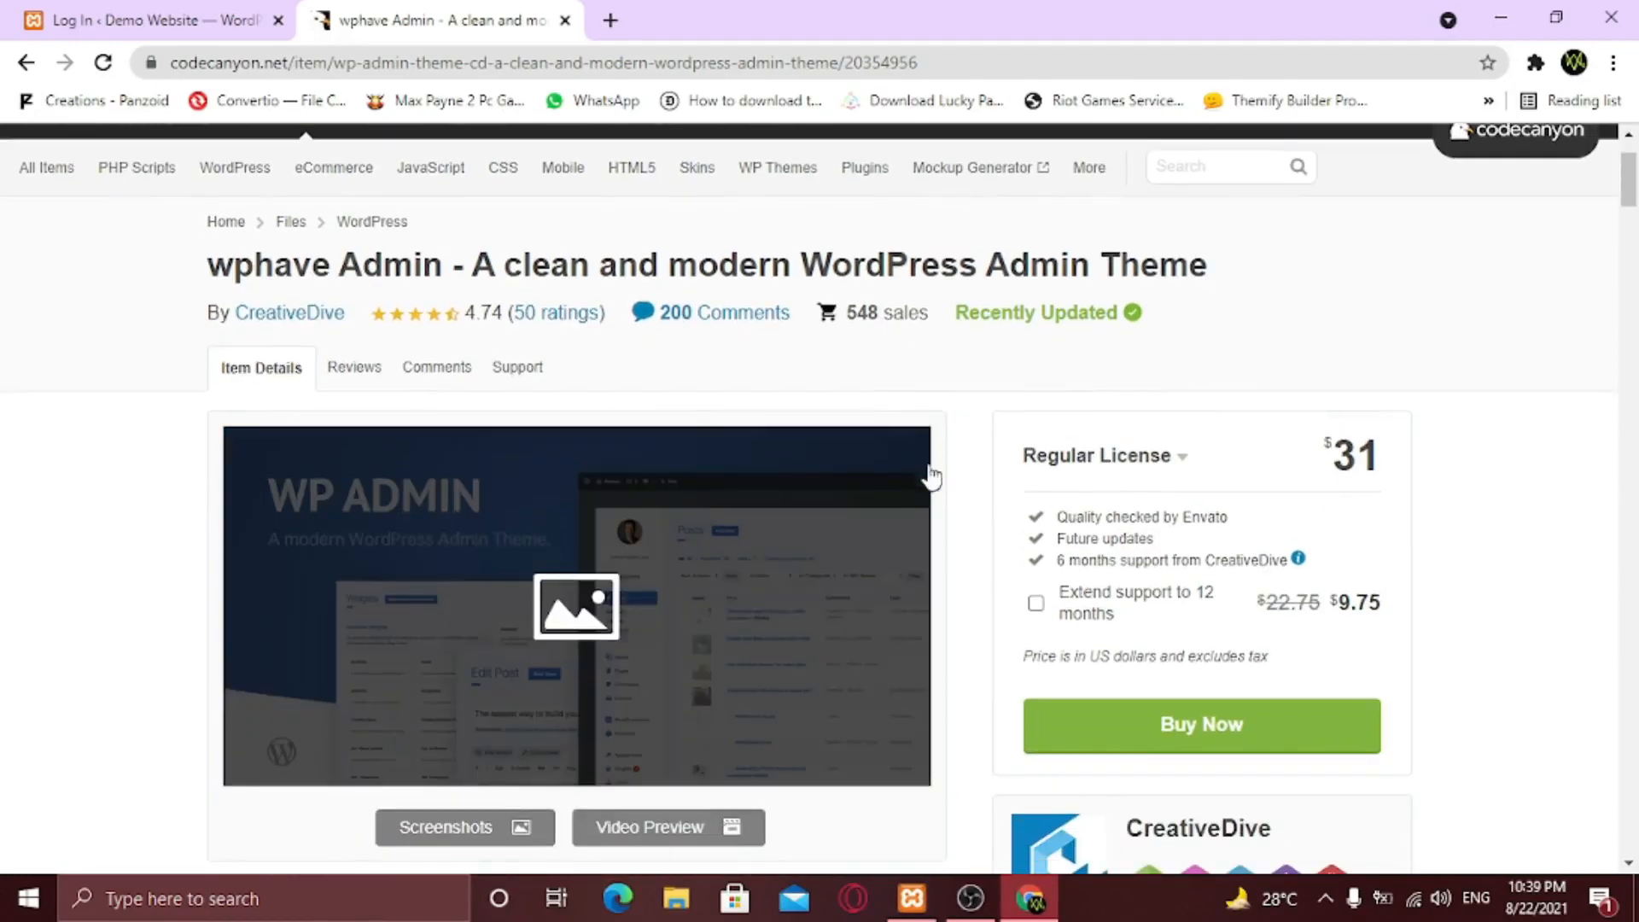
drag(1342, 439, 1446, 468)
click(1456, 471)
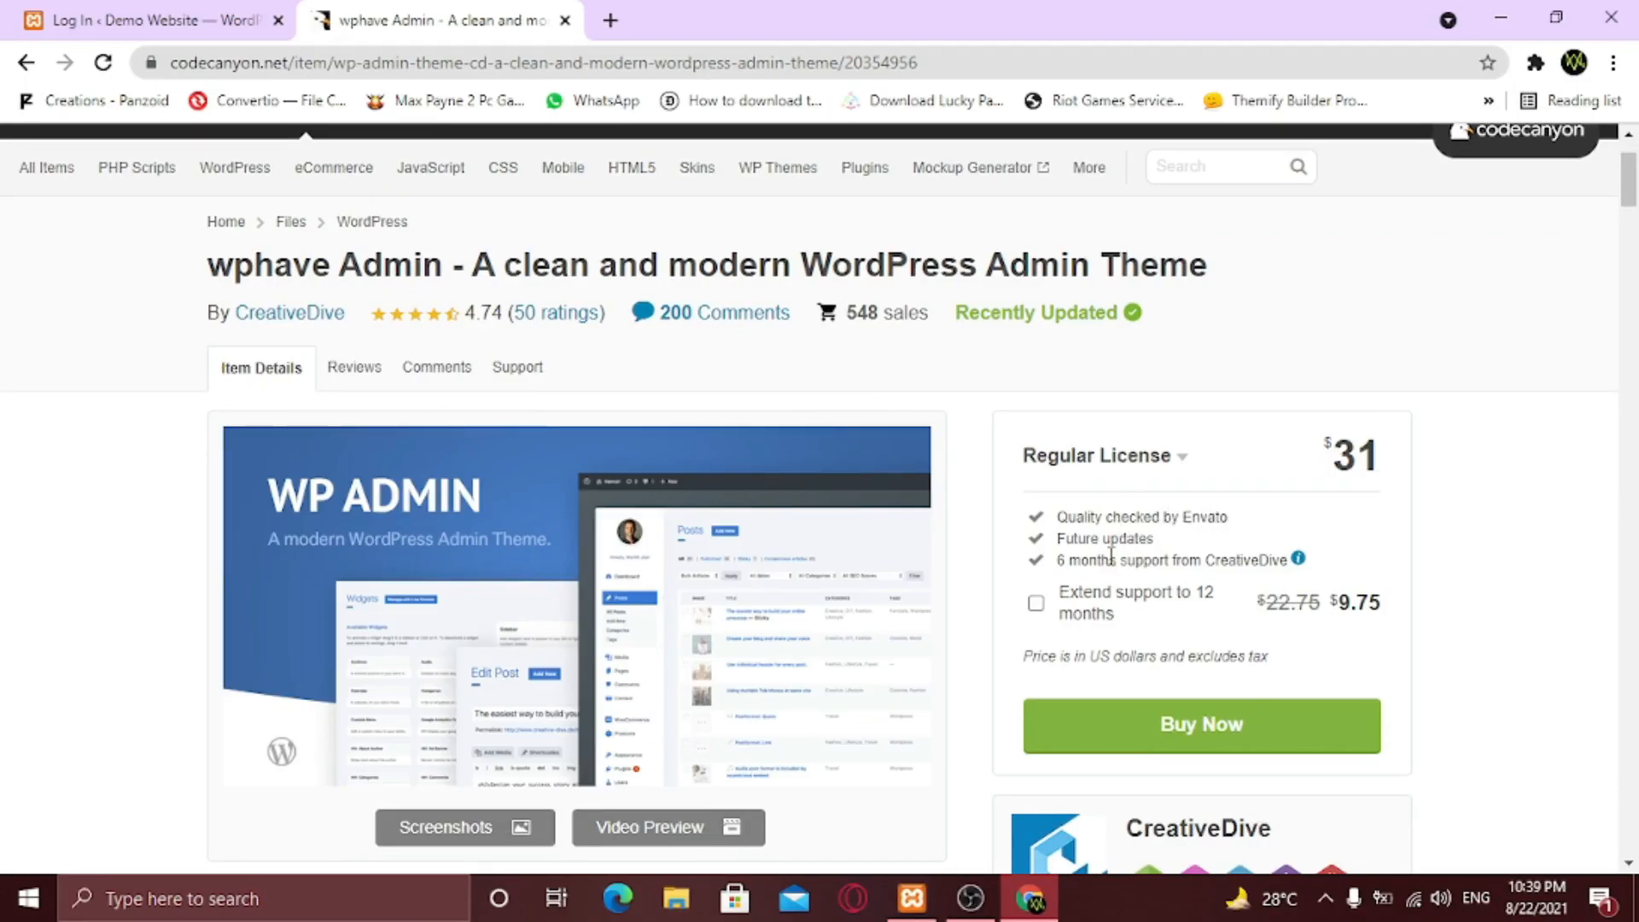
Read the item description of wphave Admin, covering customization, theme colors, the custom login page, useful informations and additional features.
scroll(1111, 556, down, 5)
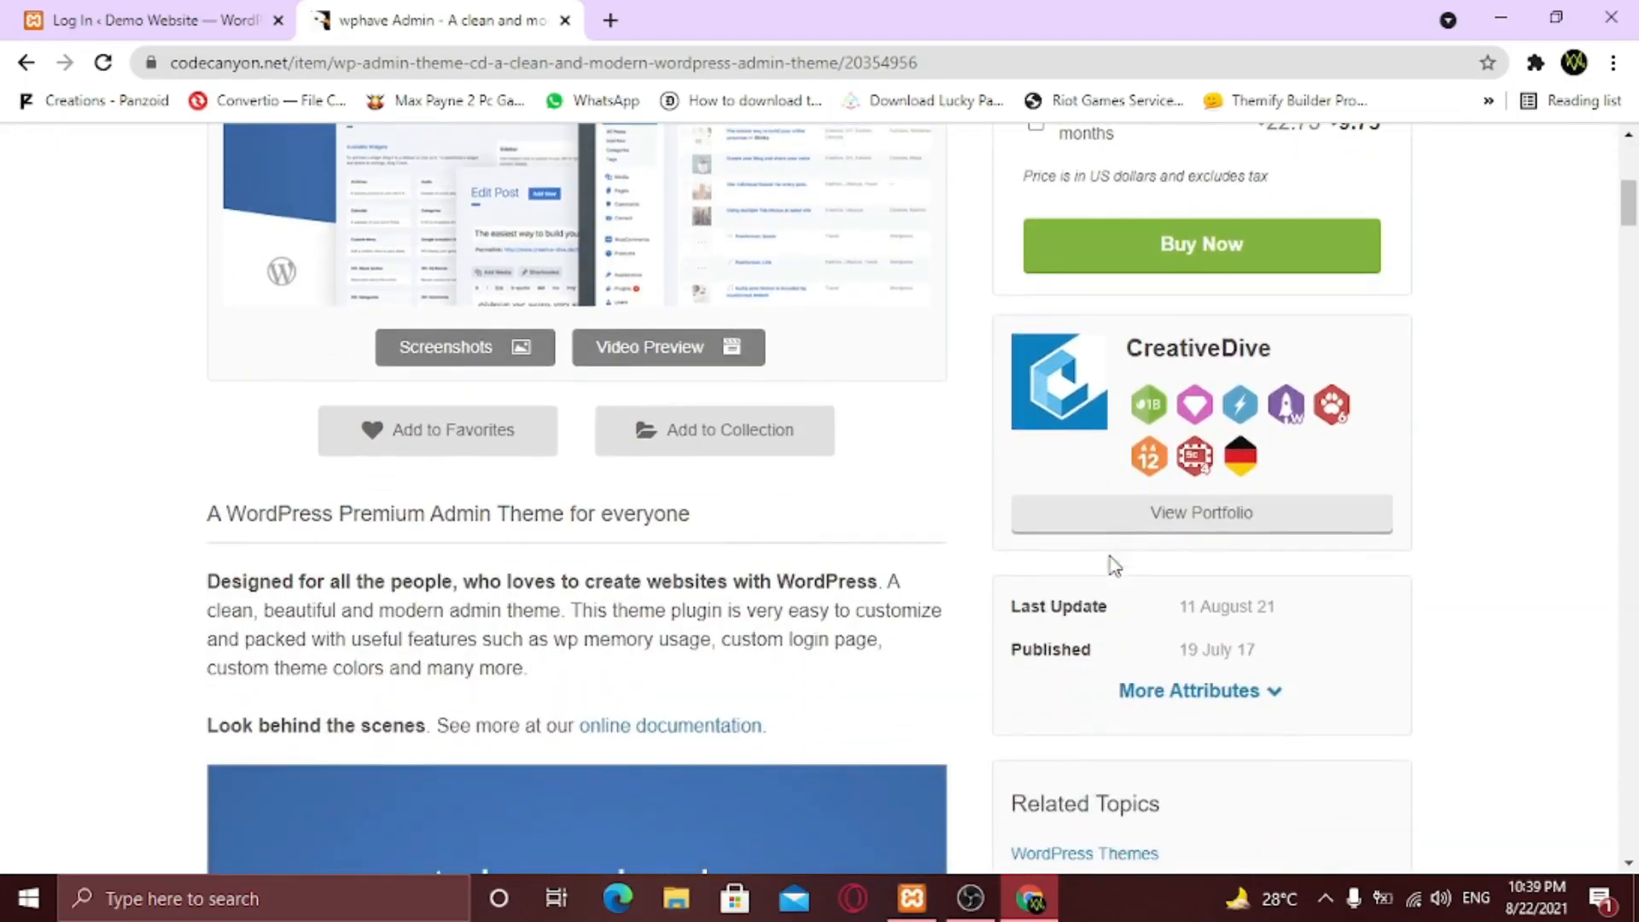
scroll(1114, 565, down, 3)
scroll(1110, 556, down, 5)
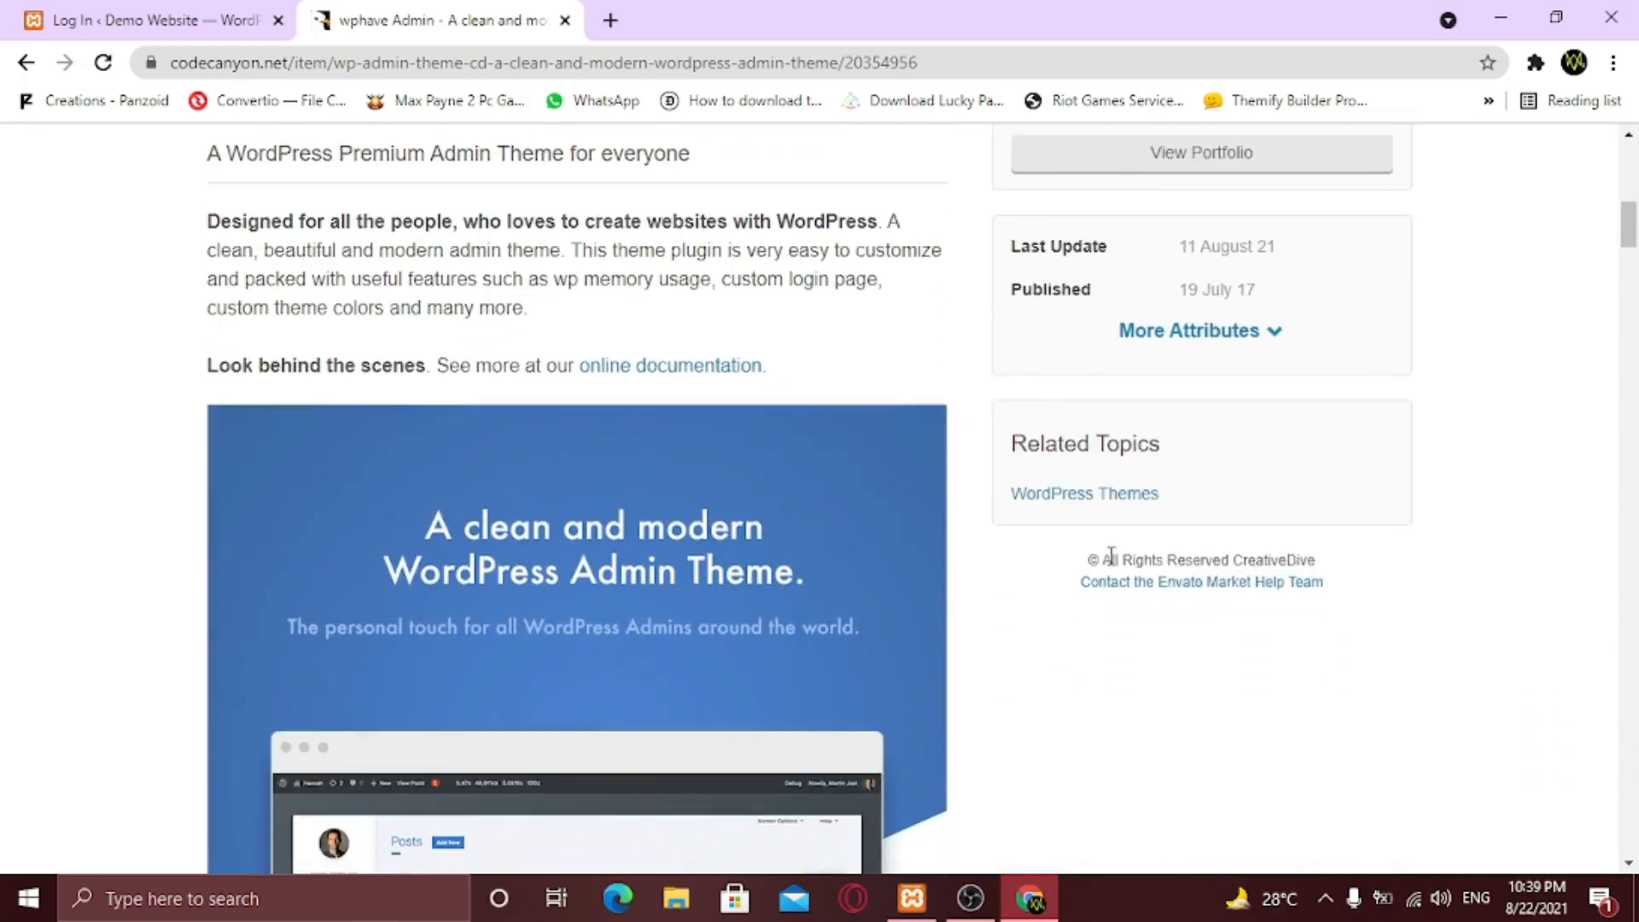
scroll(1113, 563, down, 2)
scroll(1114, 565, down, 8)
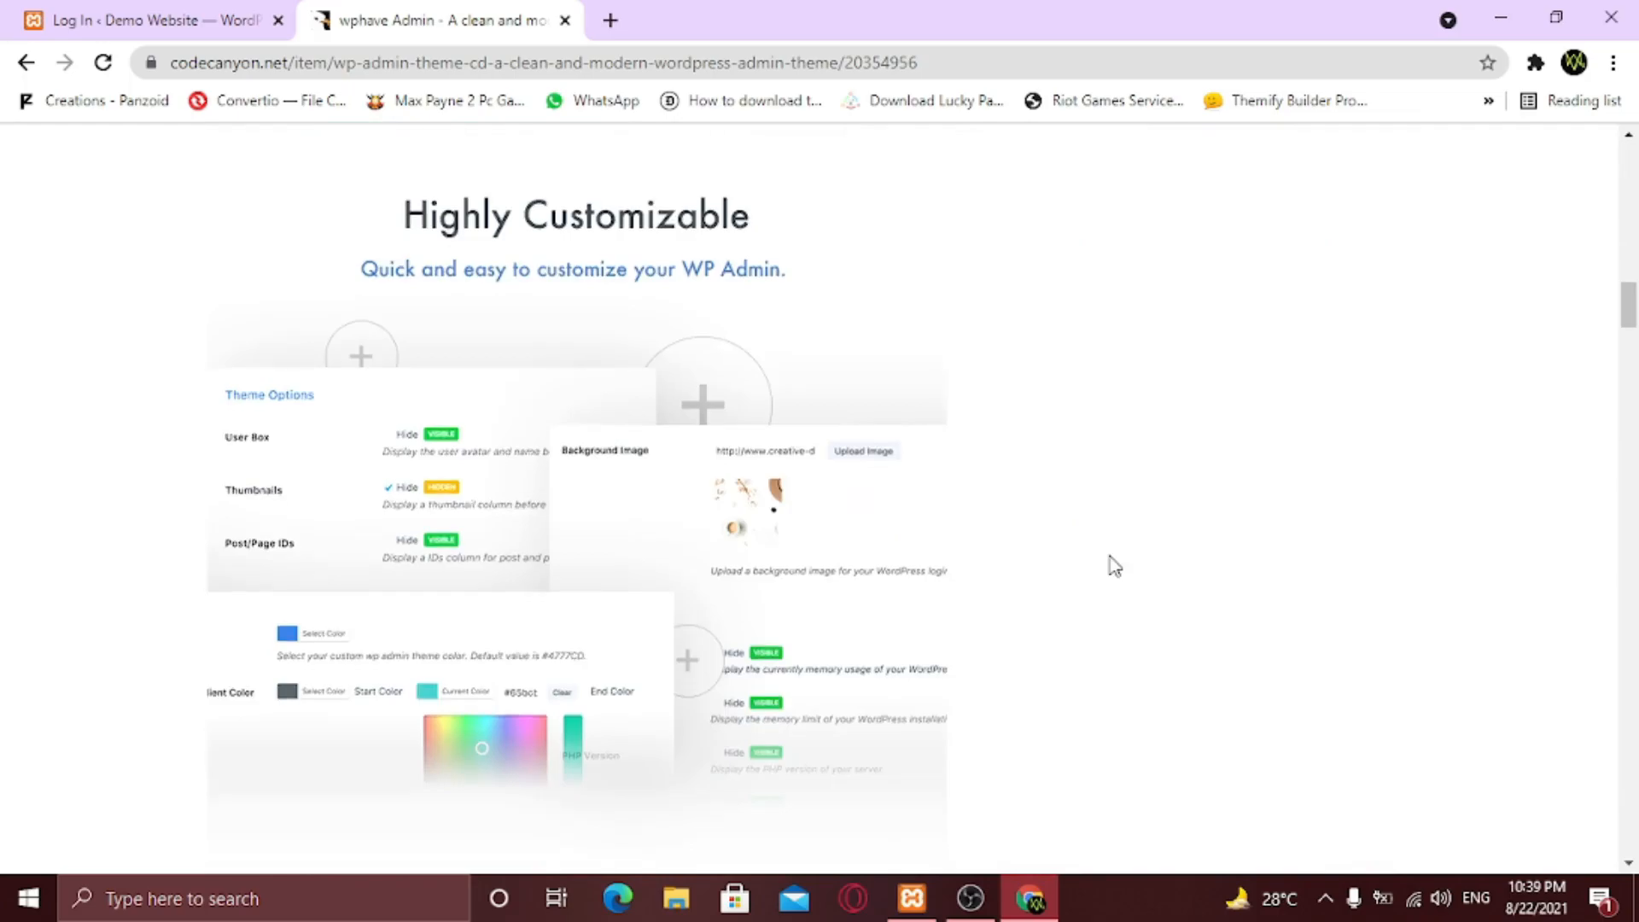
scroll(1114, 565, down, 10)
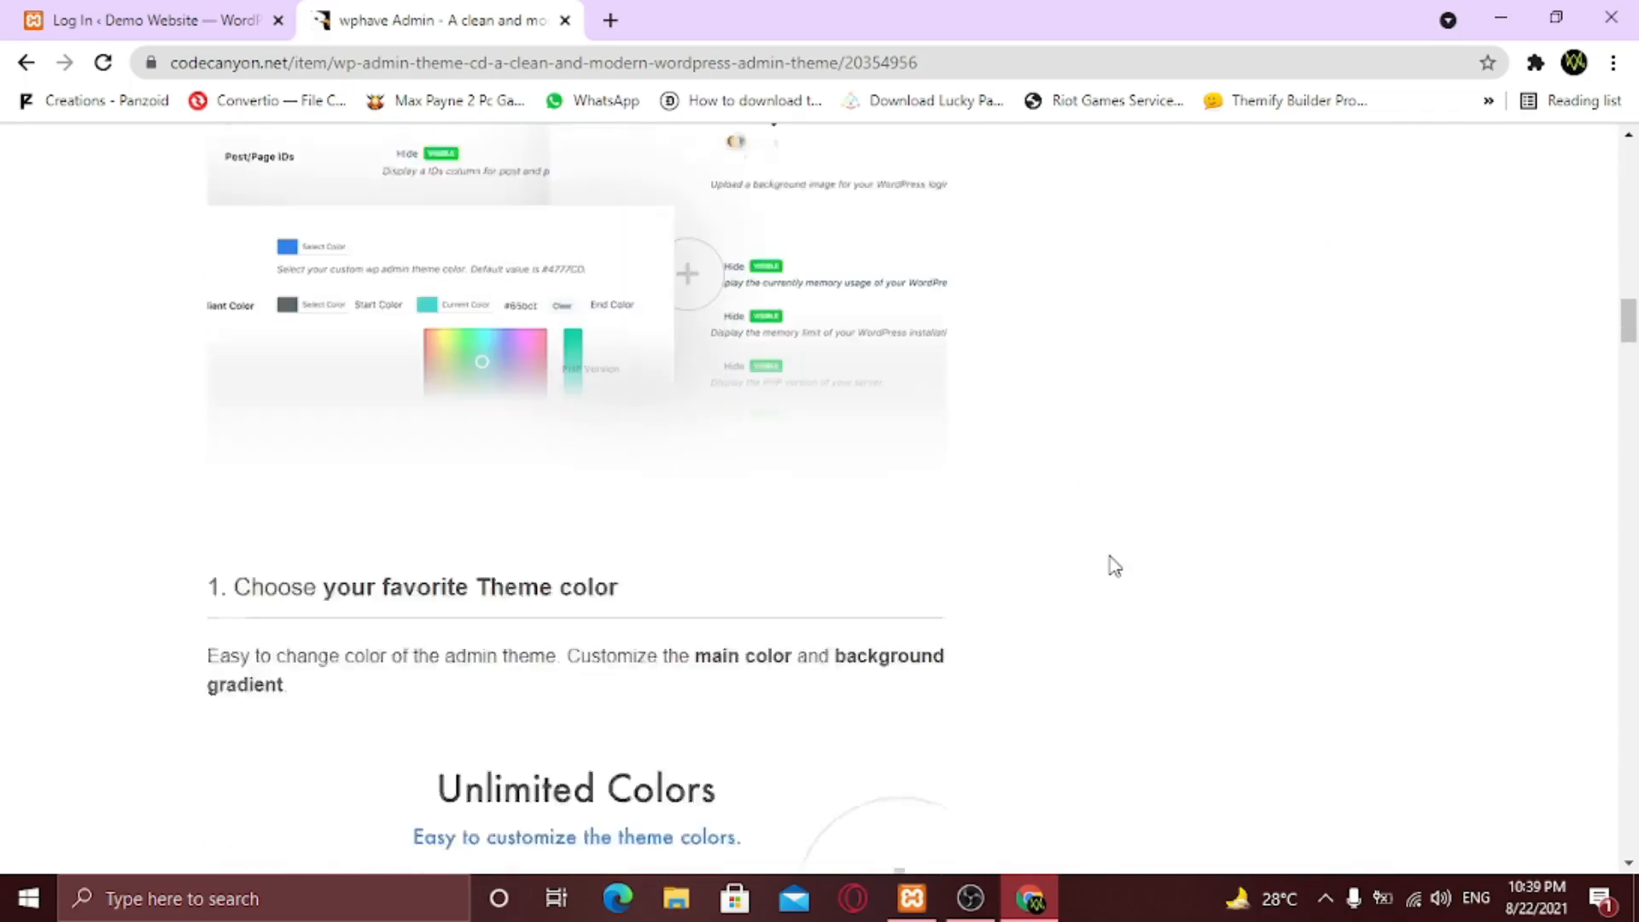
scroll(1114, 565, down, 5)
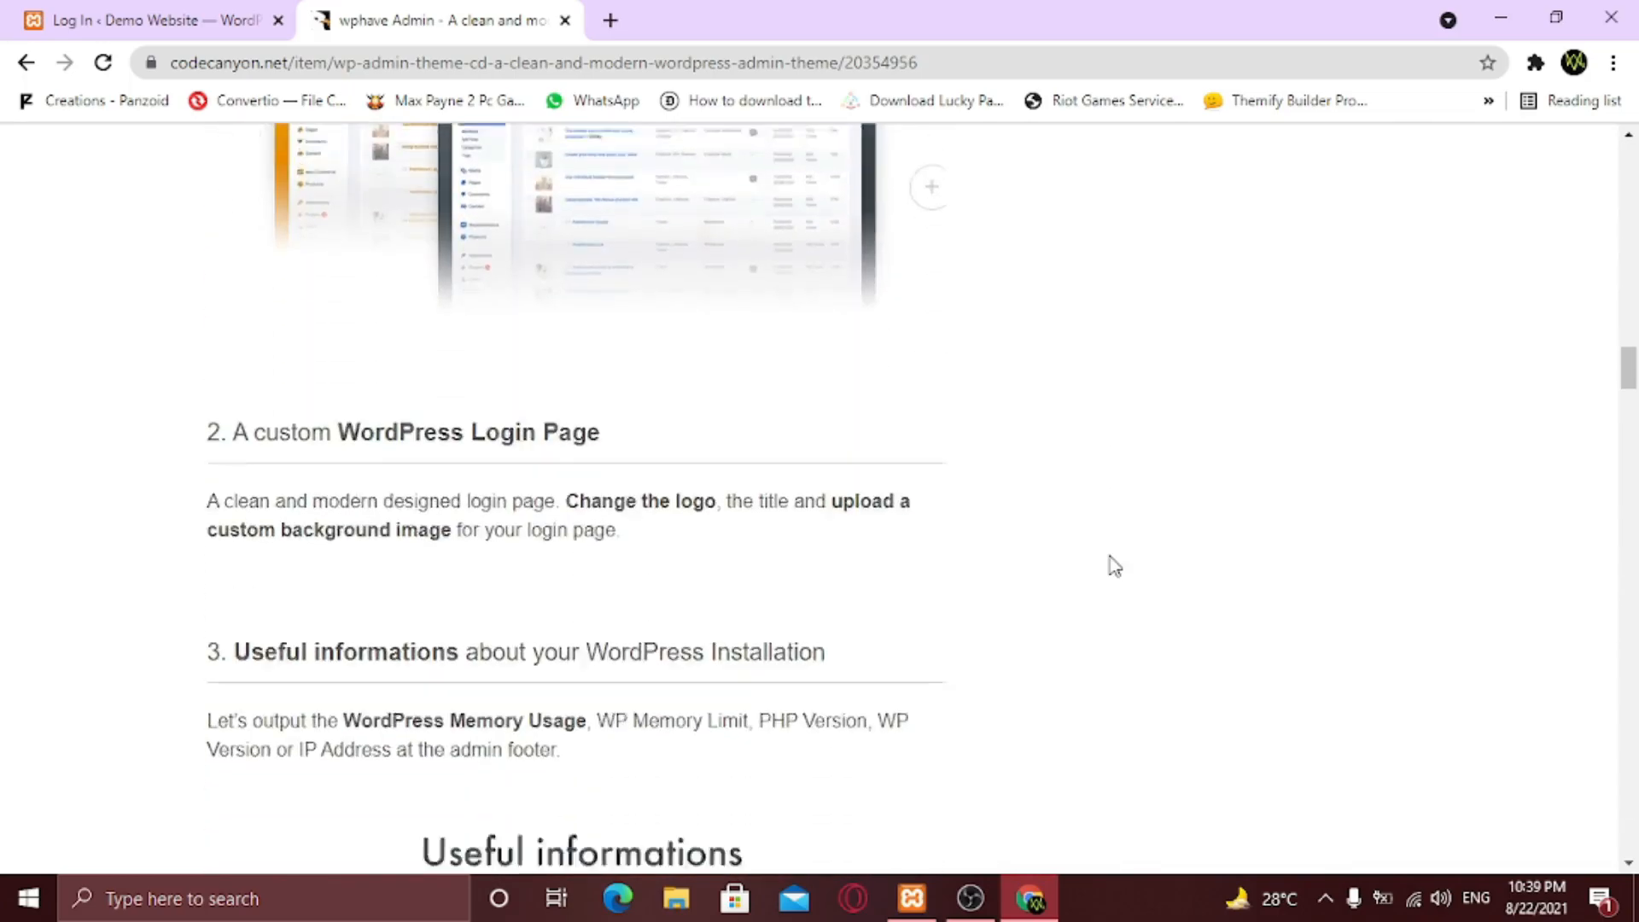
scroll(1114, 565, down, 5)
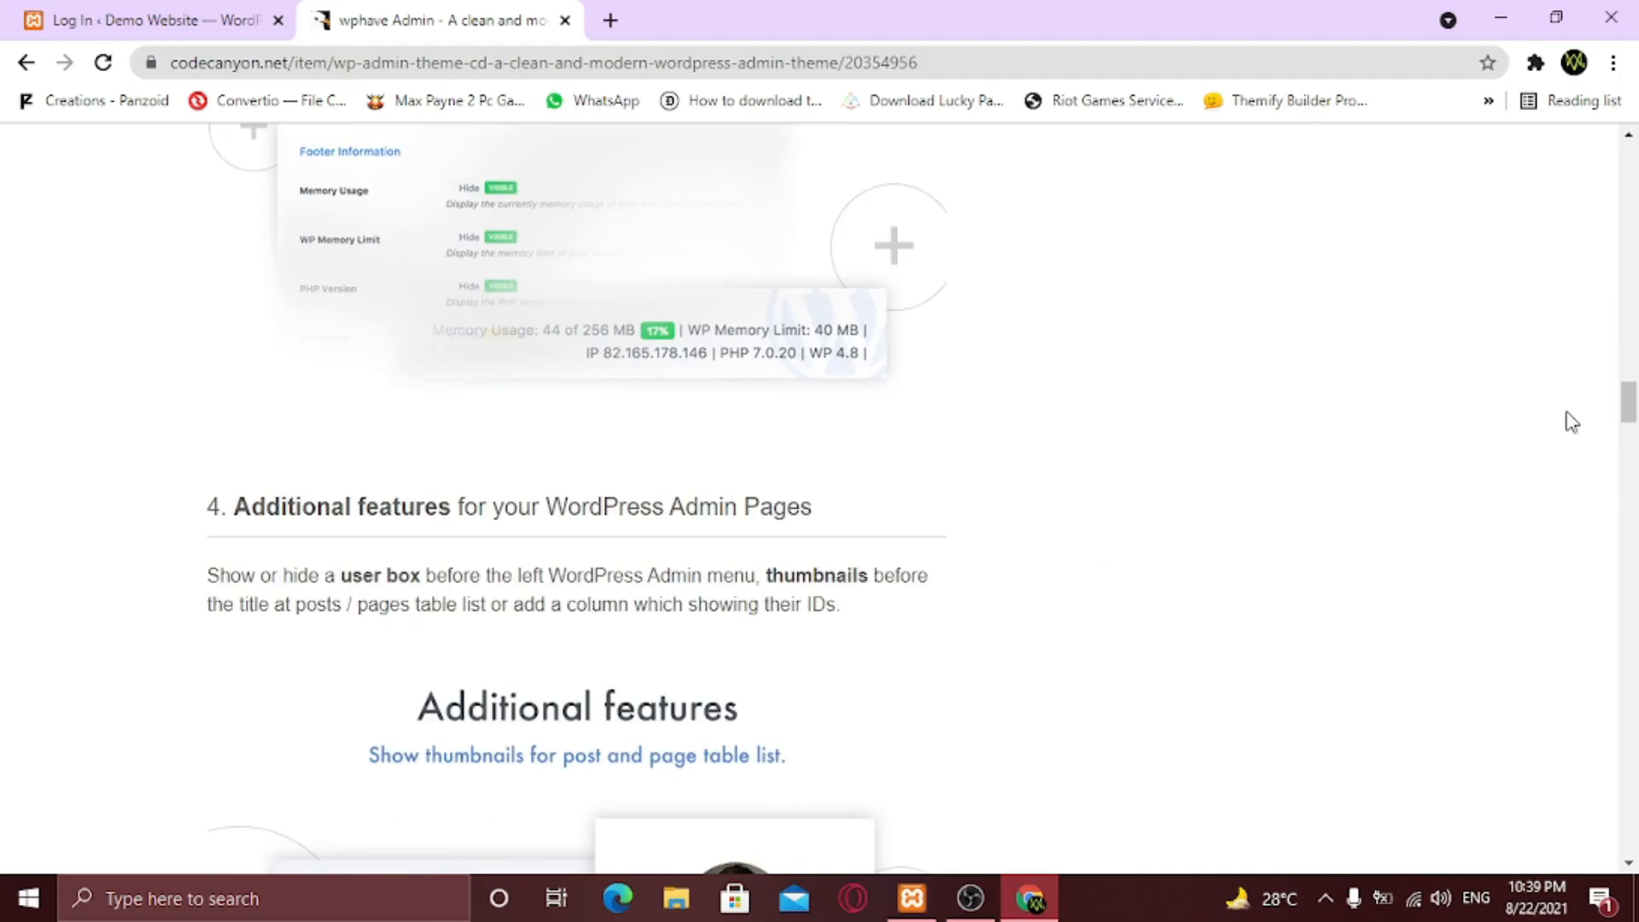
drag(1624, 403, 1627, 162)
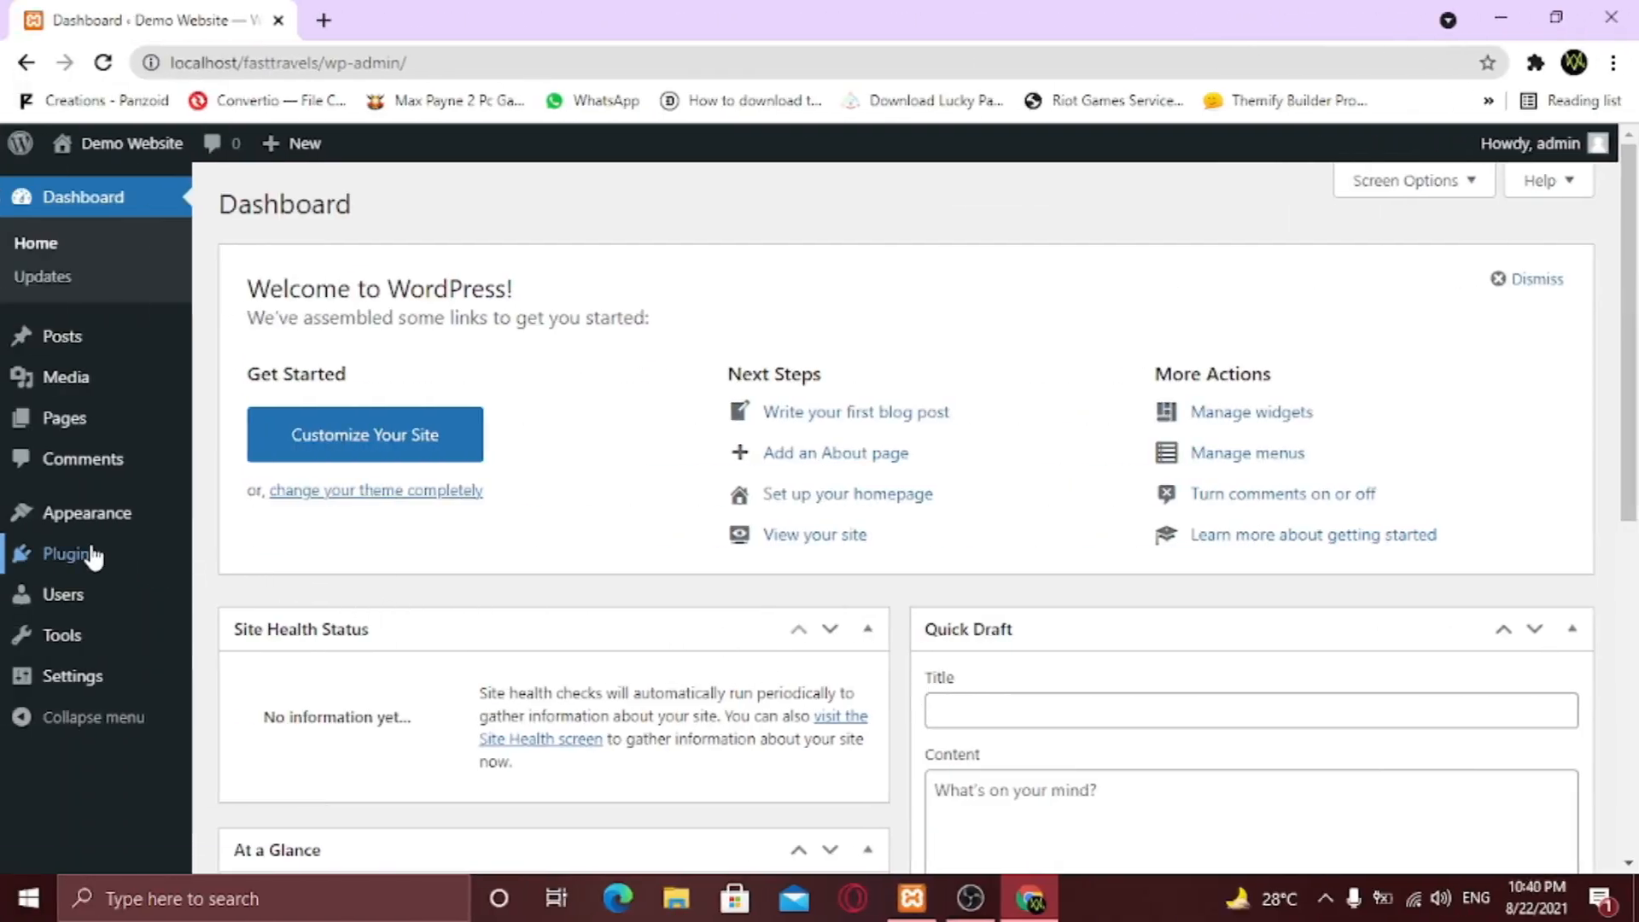
In the WordPress admin, upload and install the plugin archive wphave-admin_v2.5.zip from the Desktop and activate it.
mouse_move(94, 556)
click(287, 596)
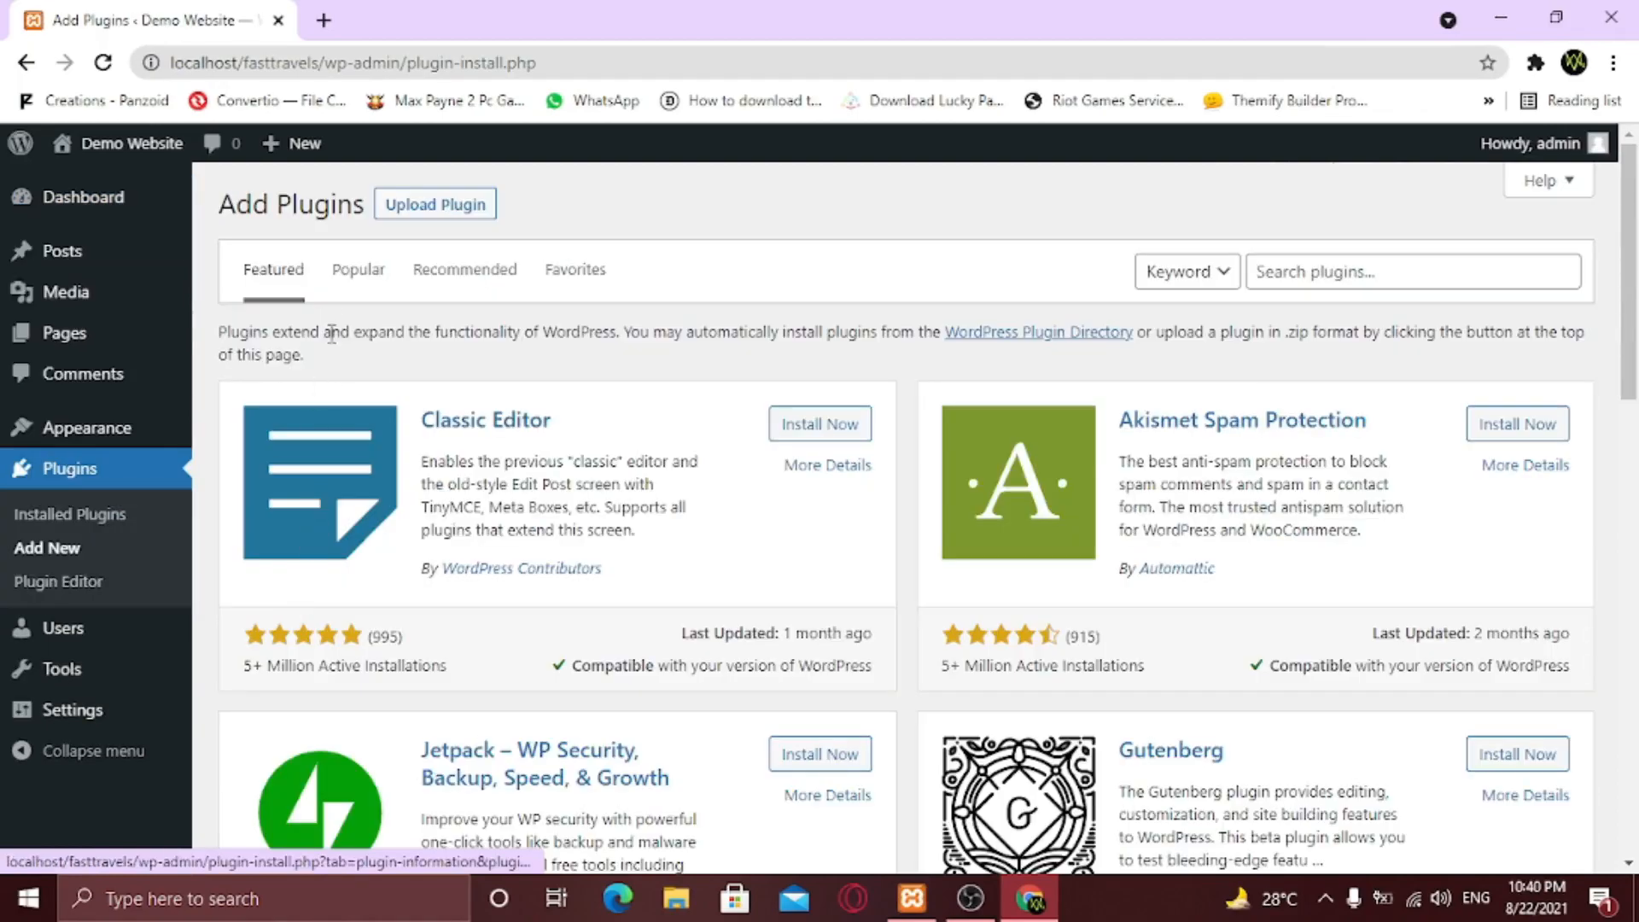
click(410, 220)
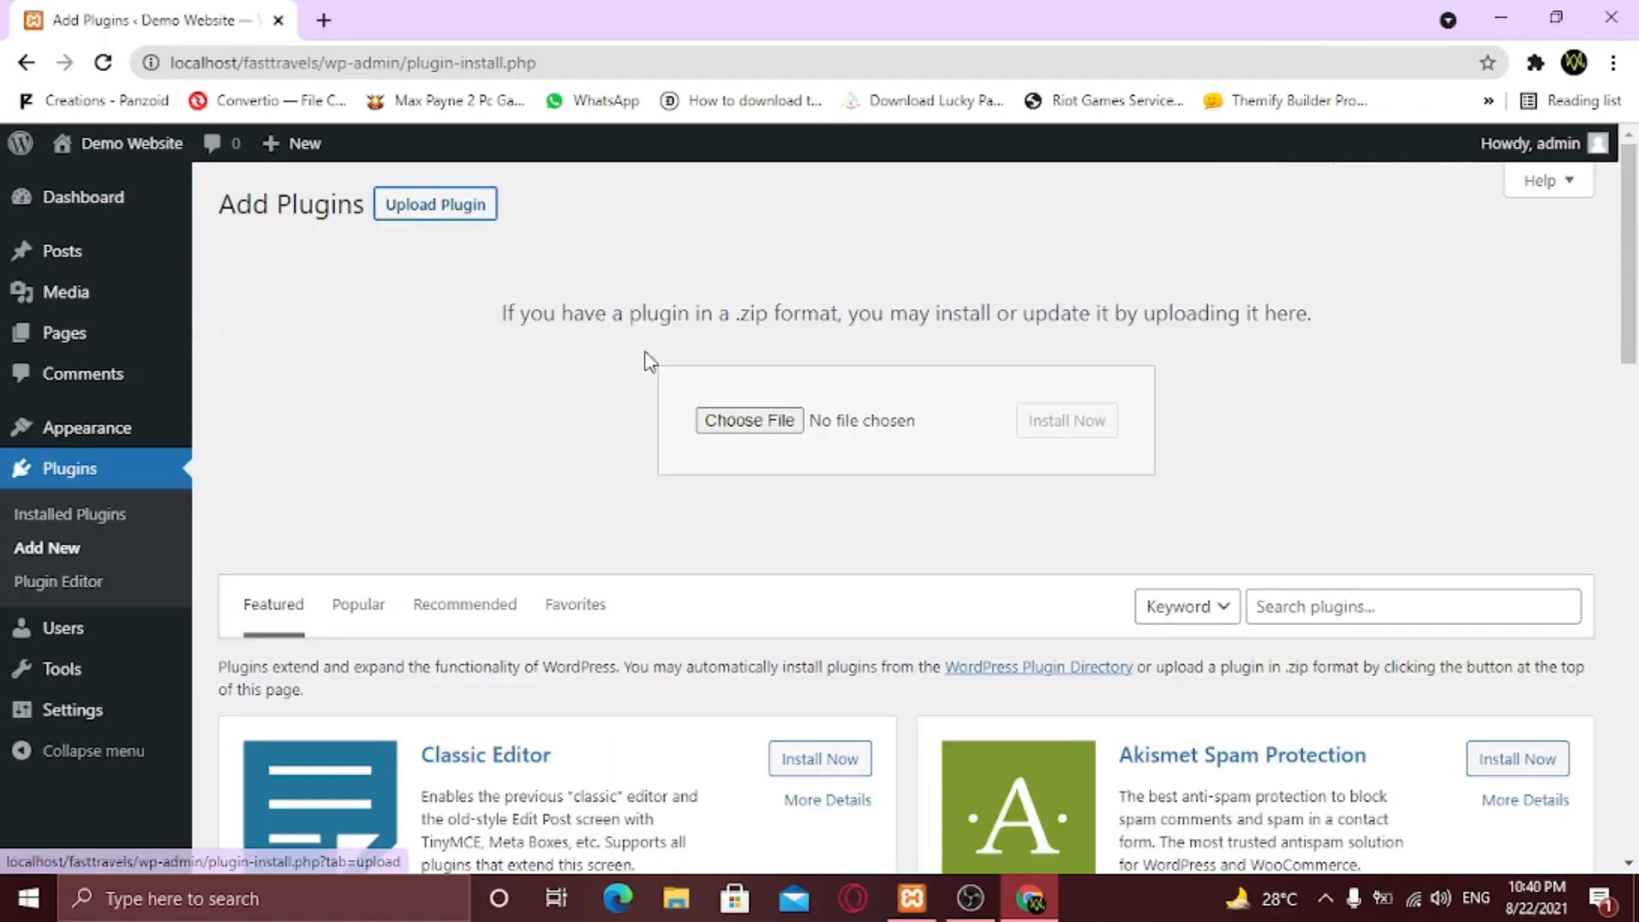
click(741, 421)
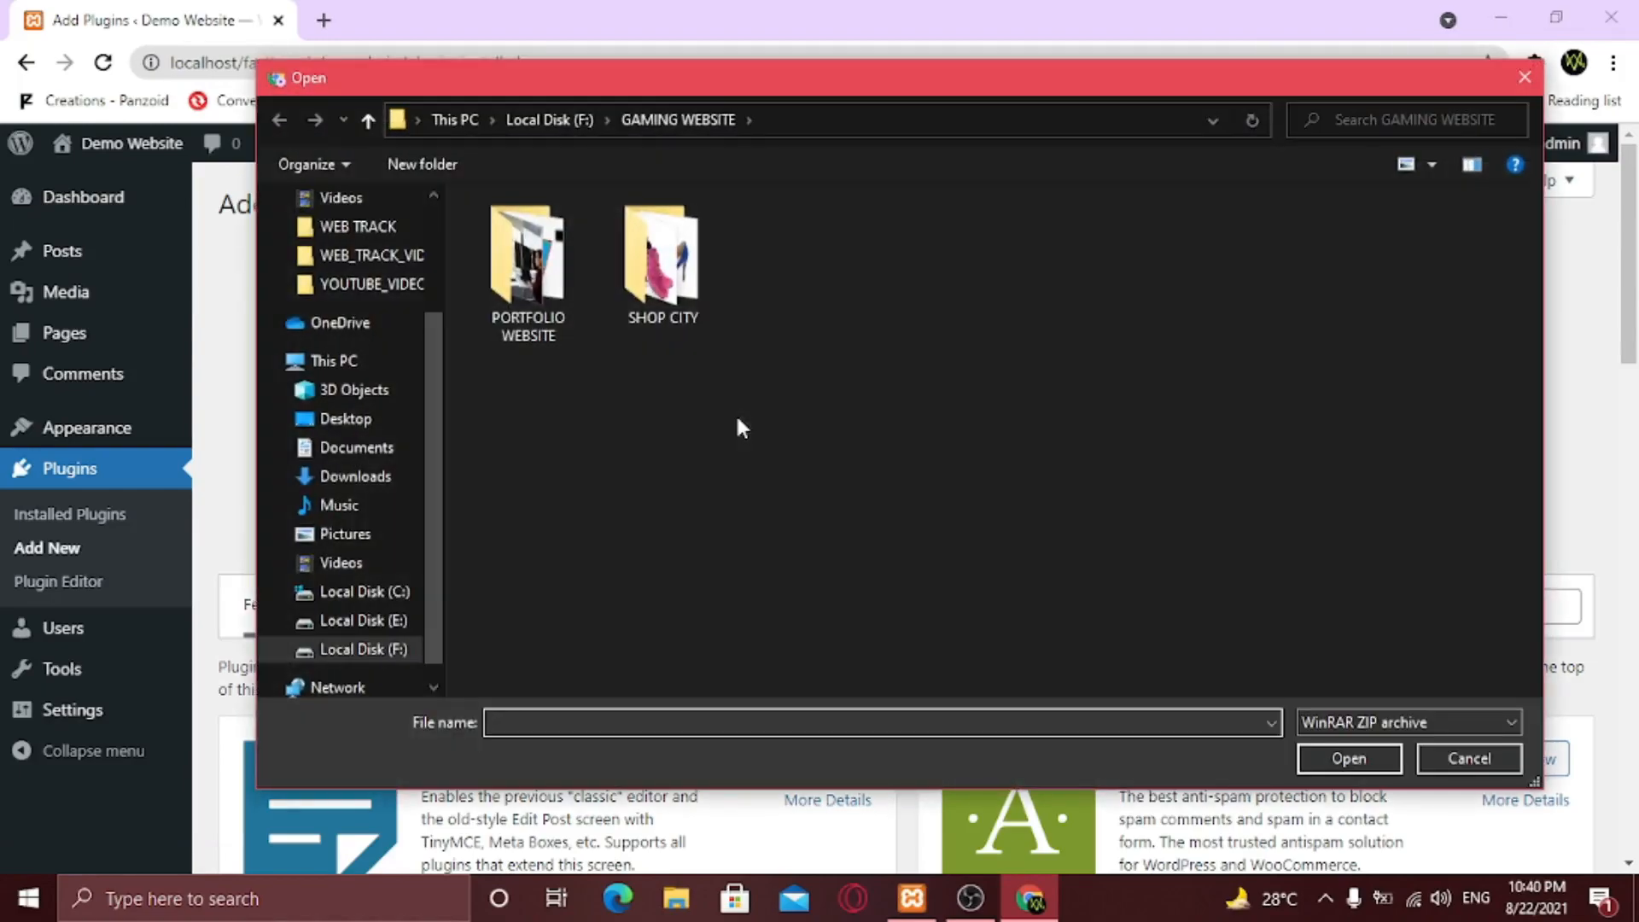
click(365, 420)
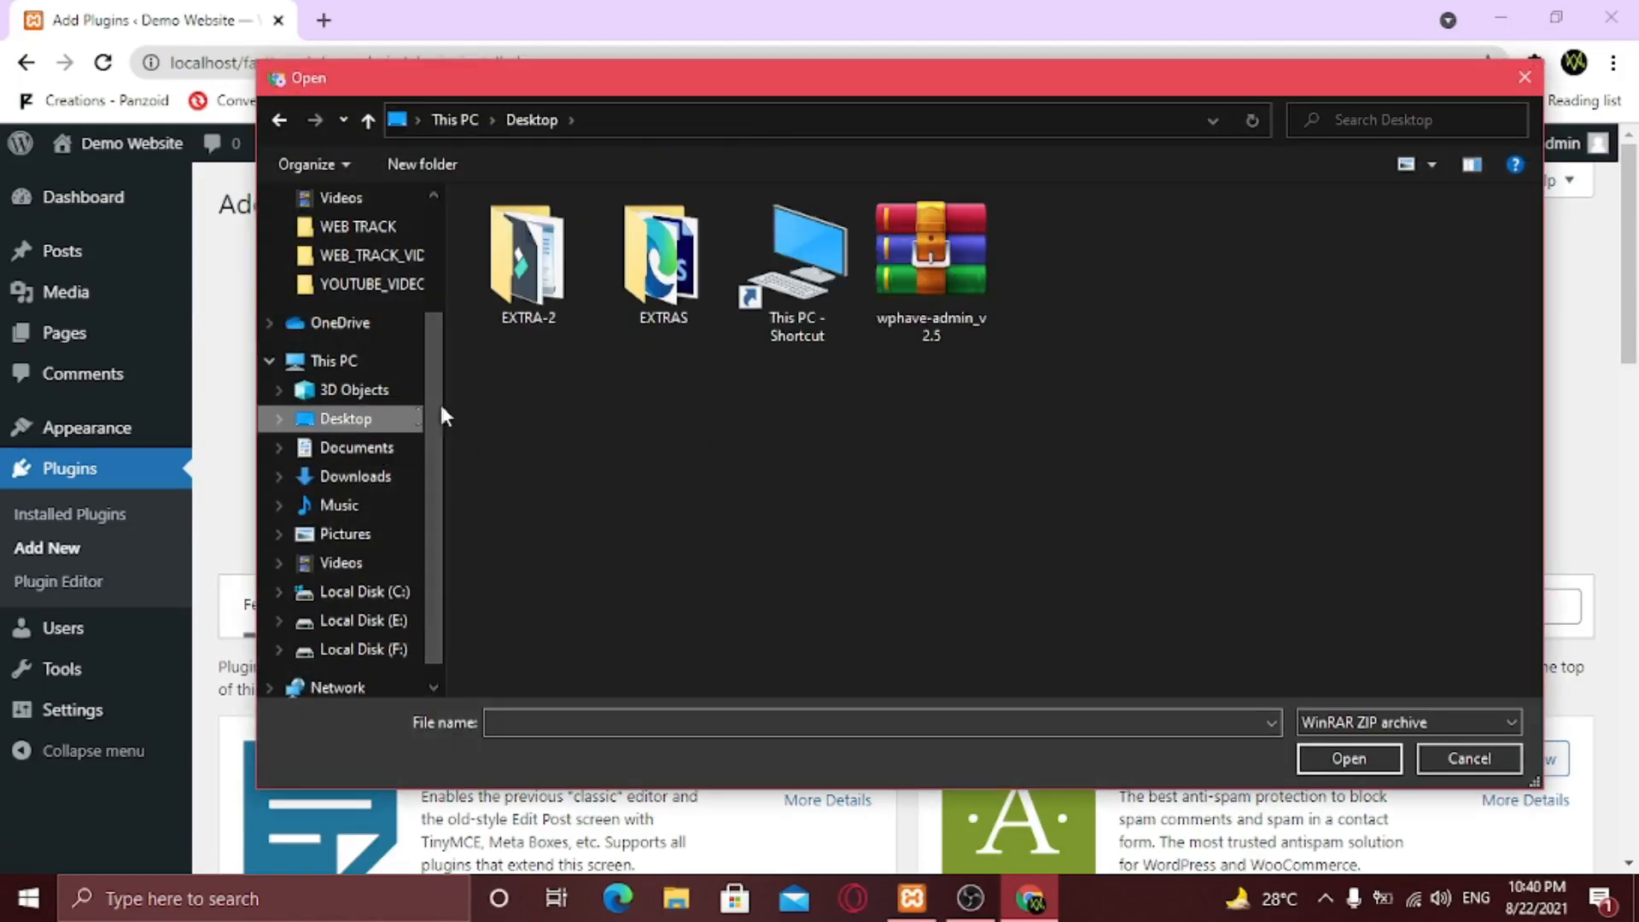
click(888, 319)
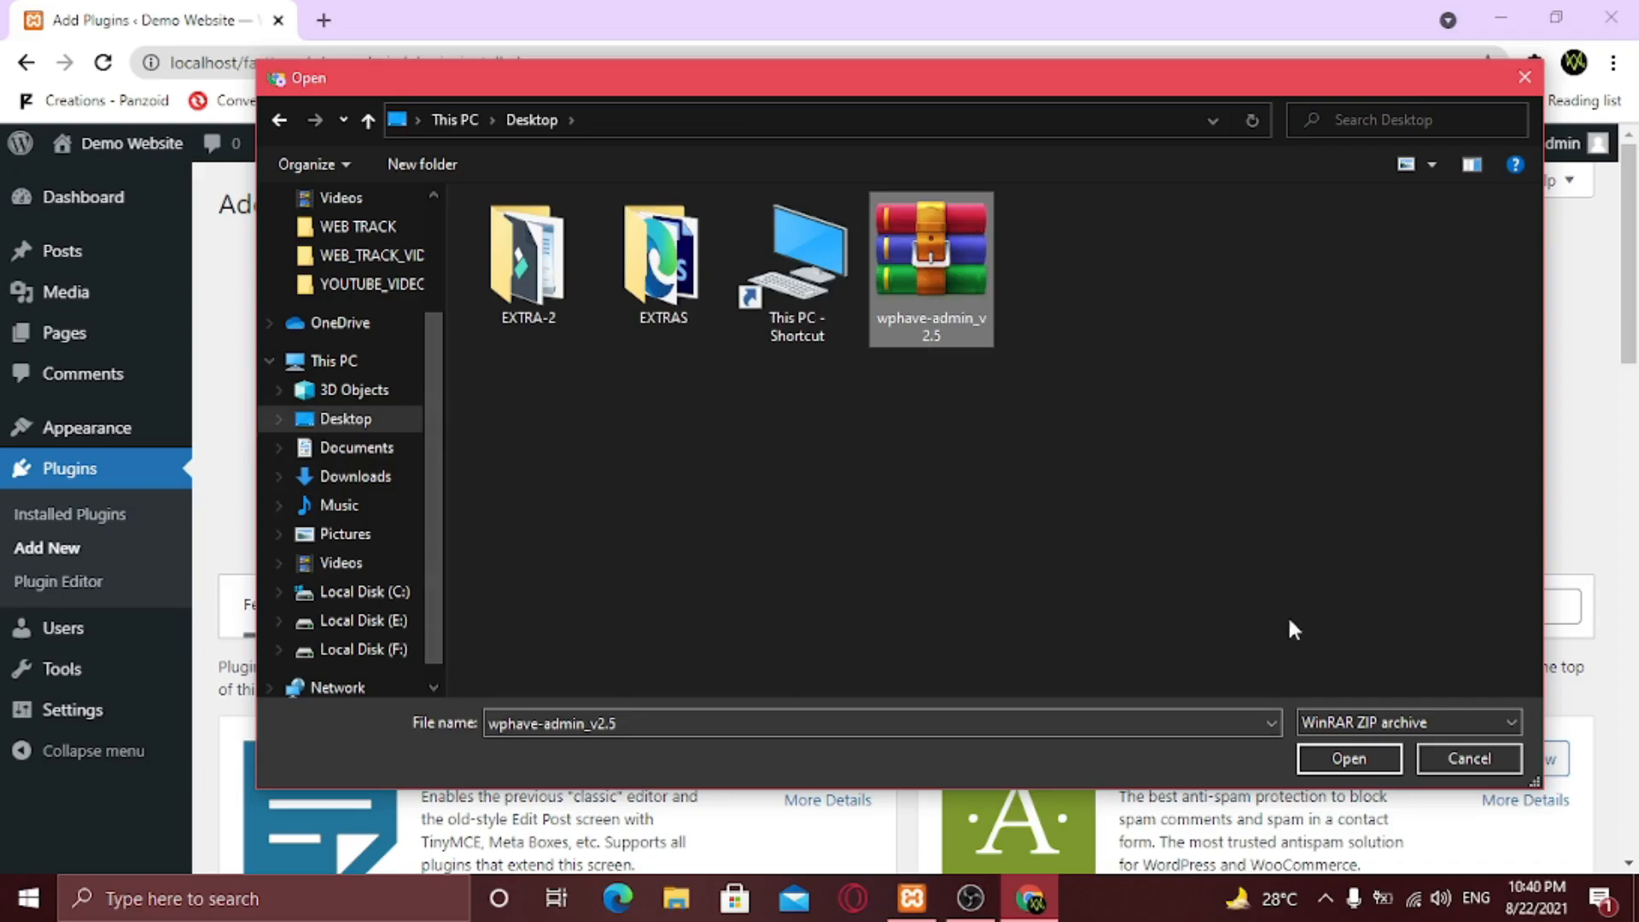
click(1347, 759)
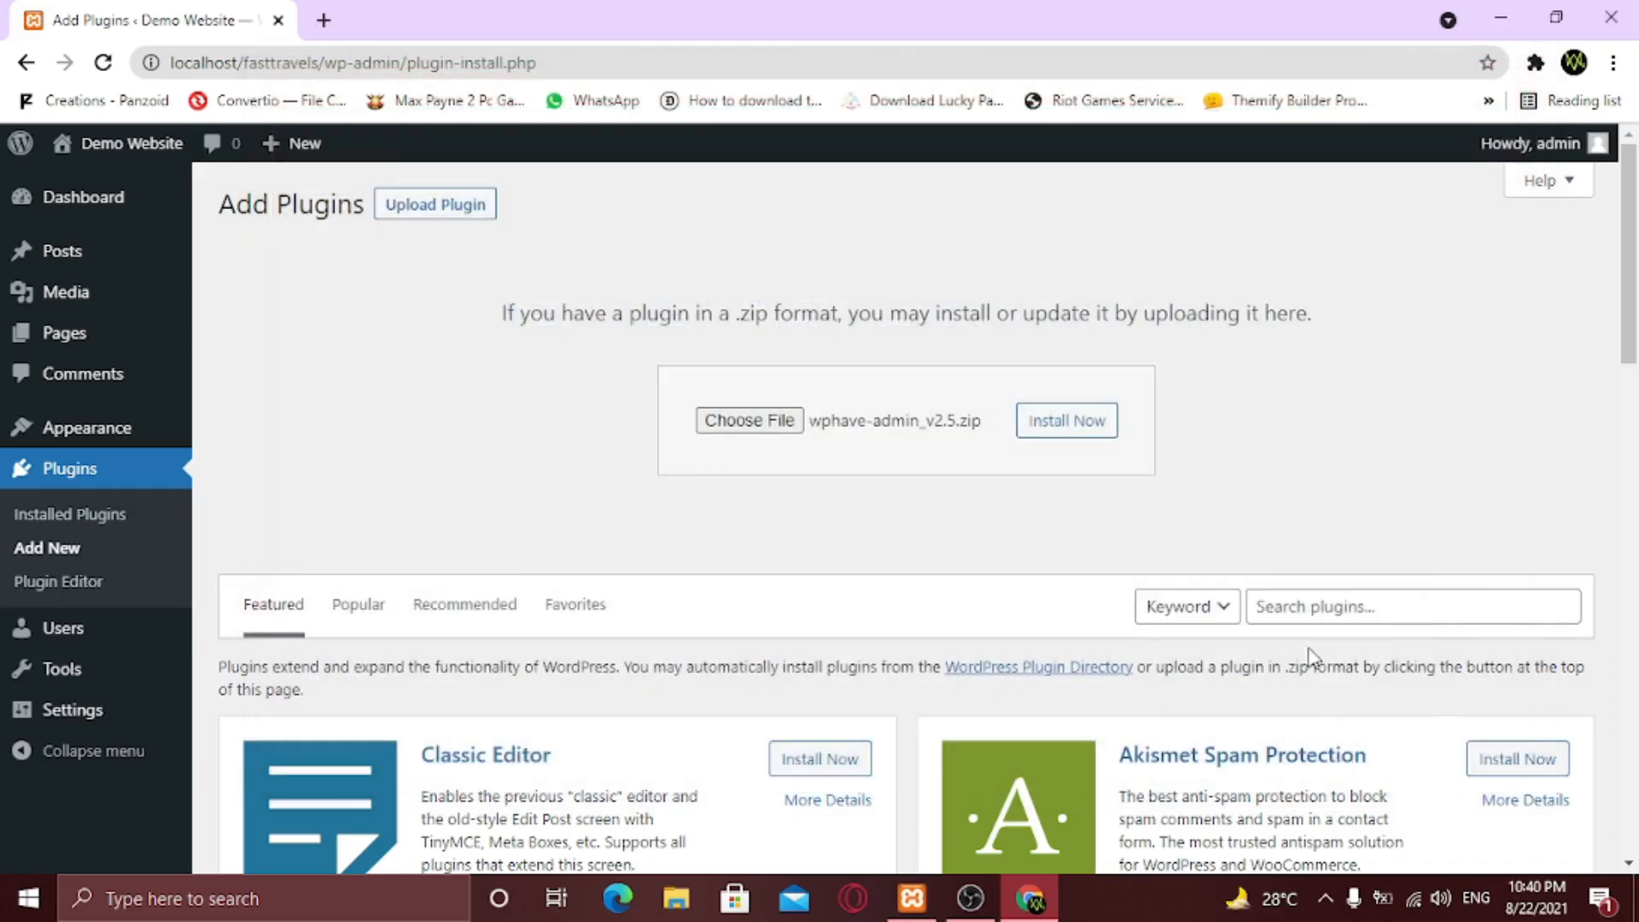
click(1087, 438)
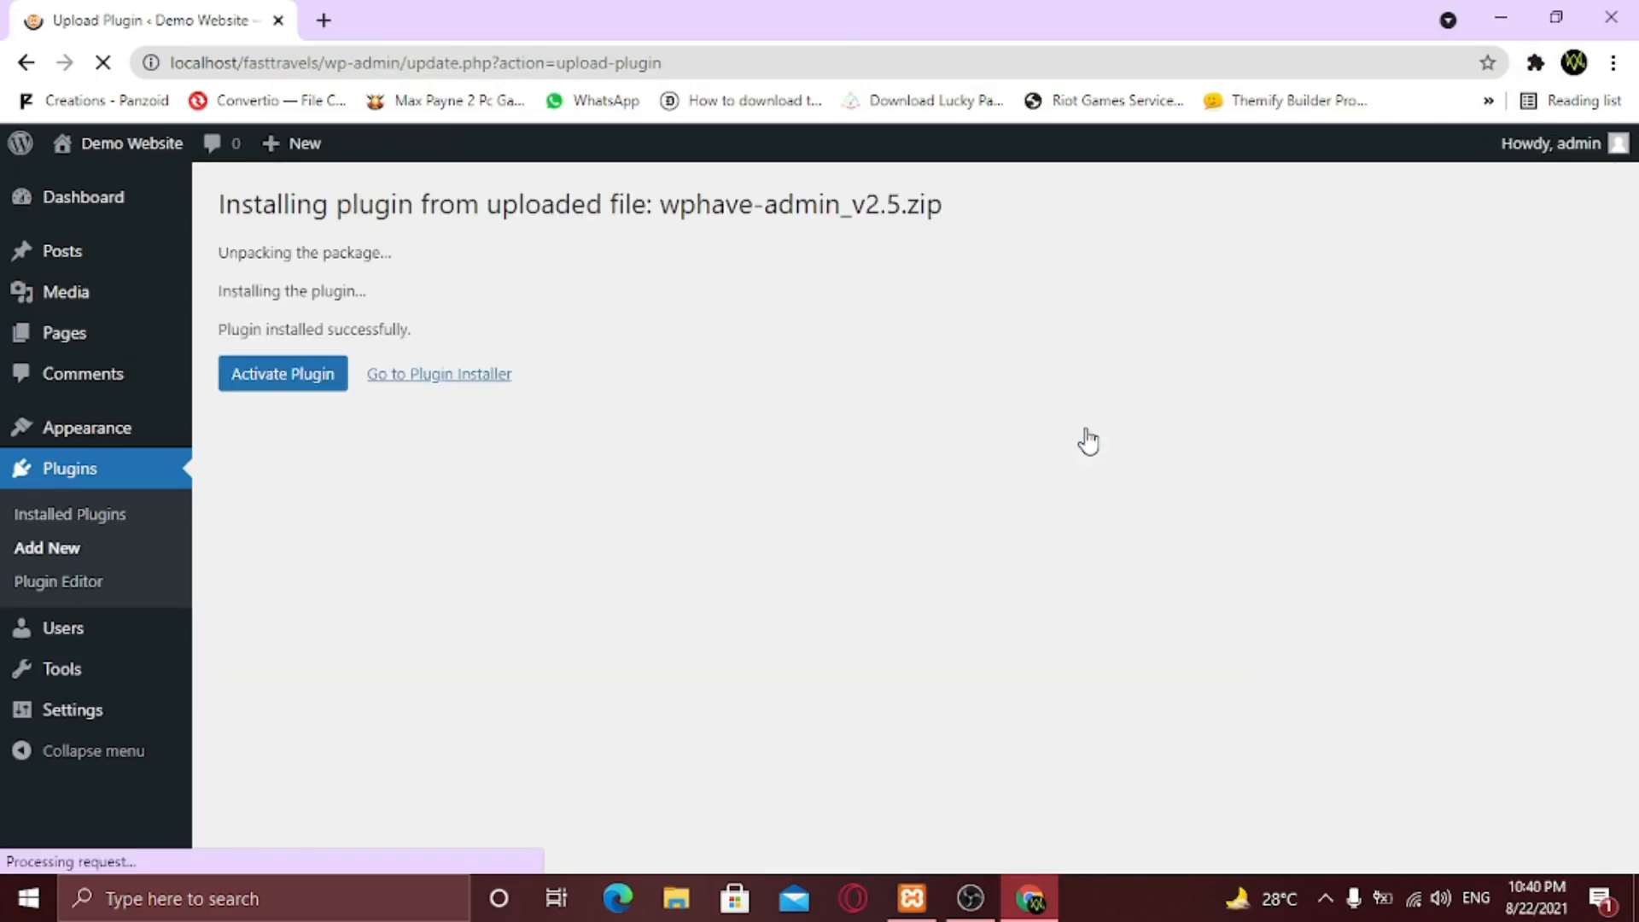
click(315, 385)
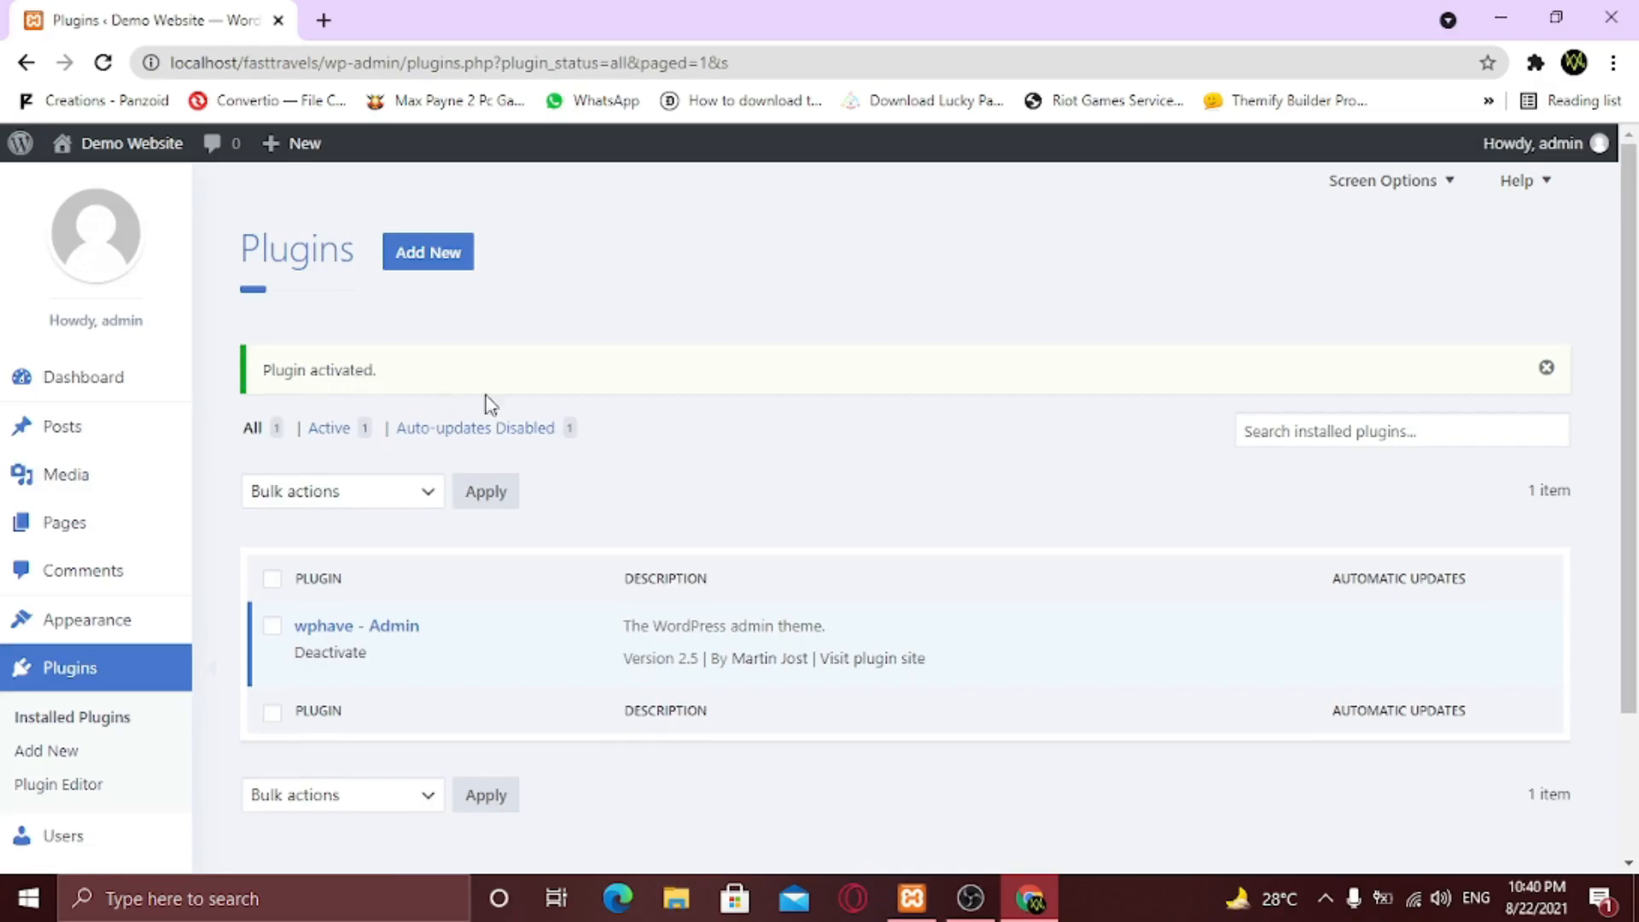
Examine the restyled admin design on the installed plugins screen and in the list of all pages.
scroll(640, 495, down, 3)
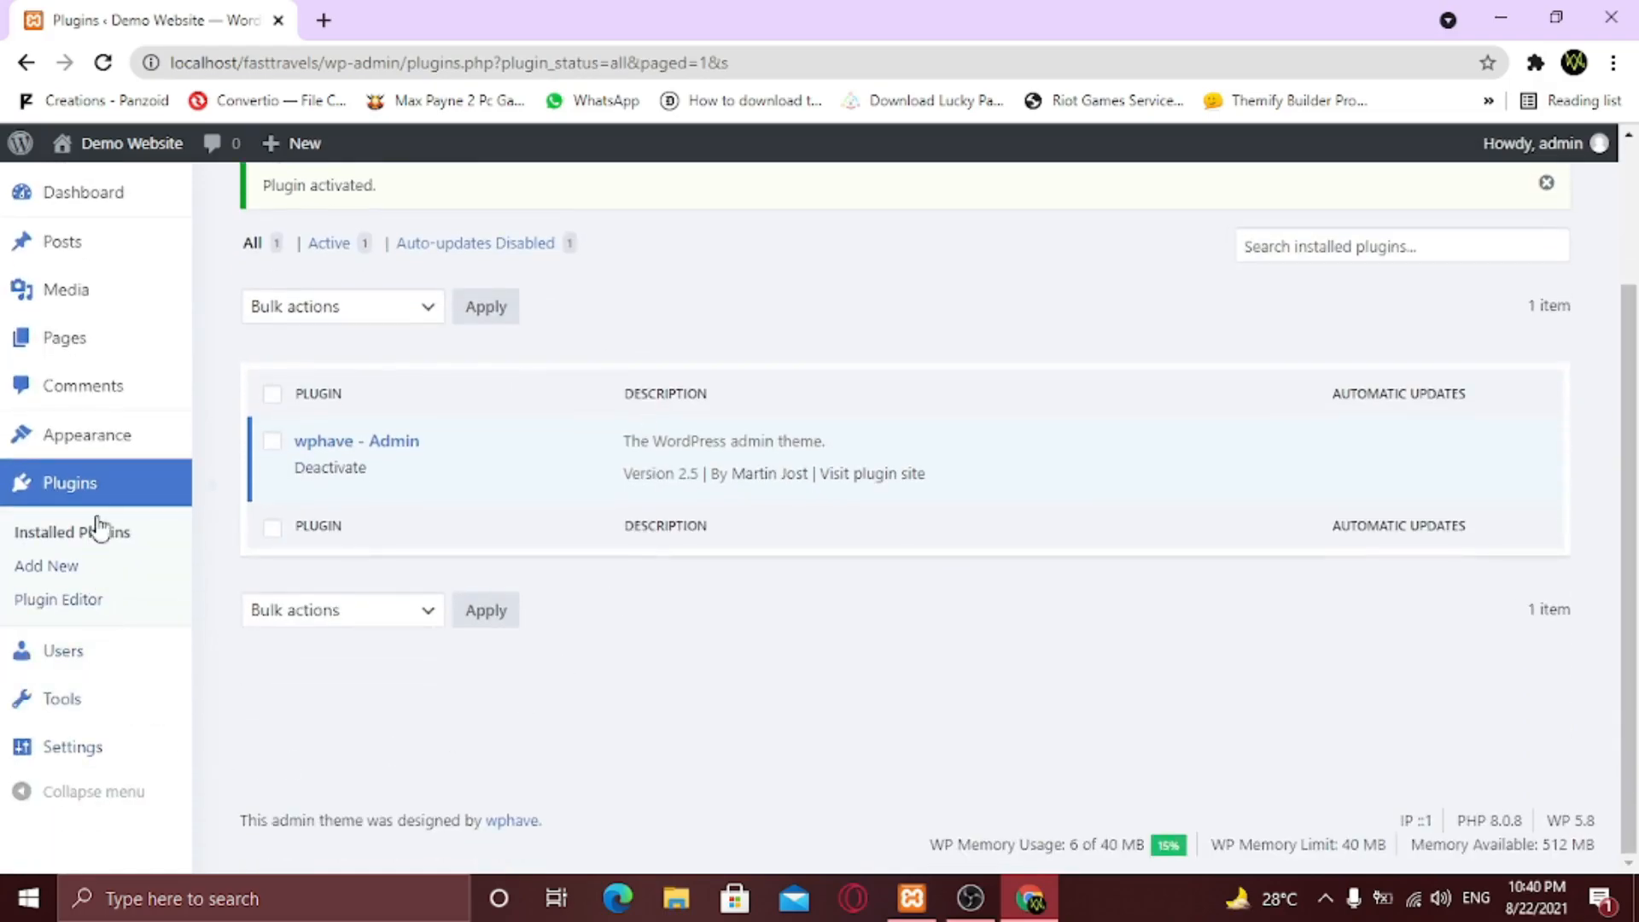
scroll(68, 495, up, 3)
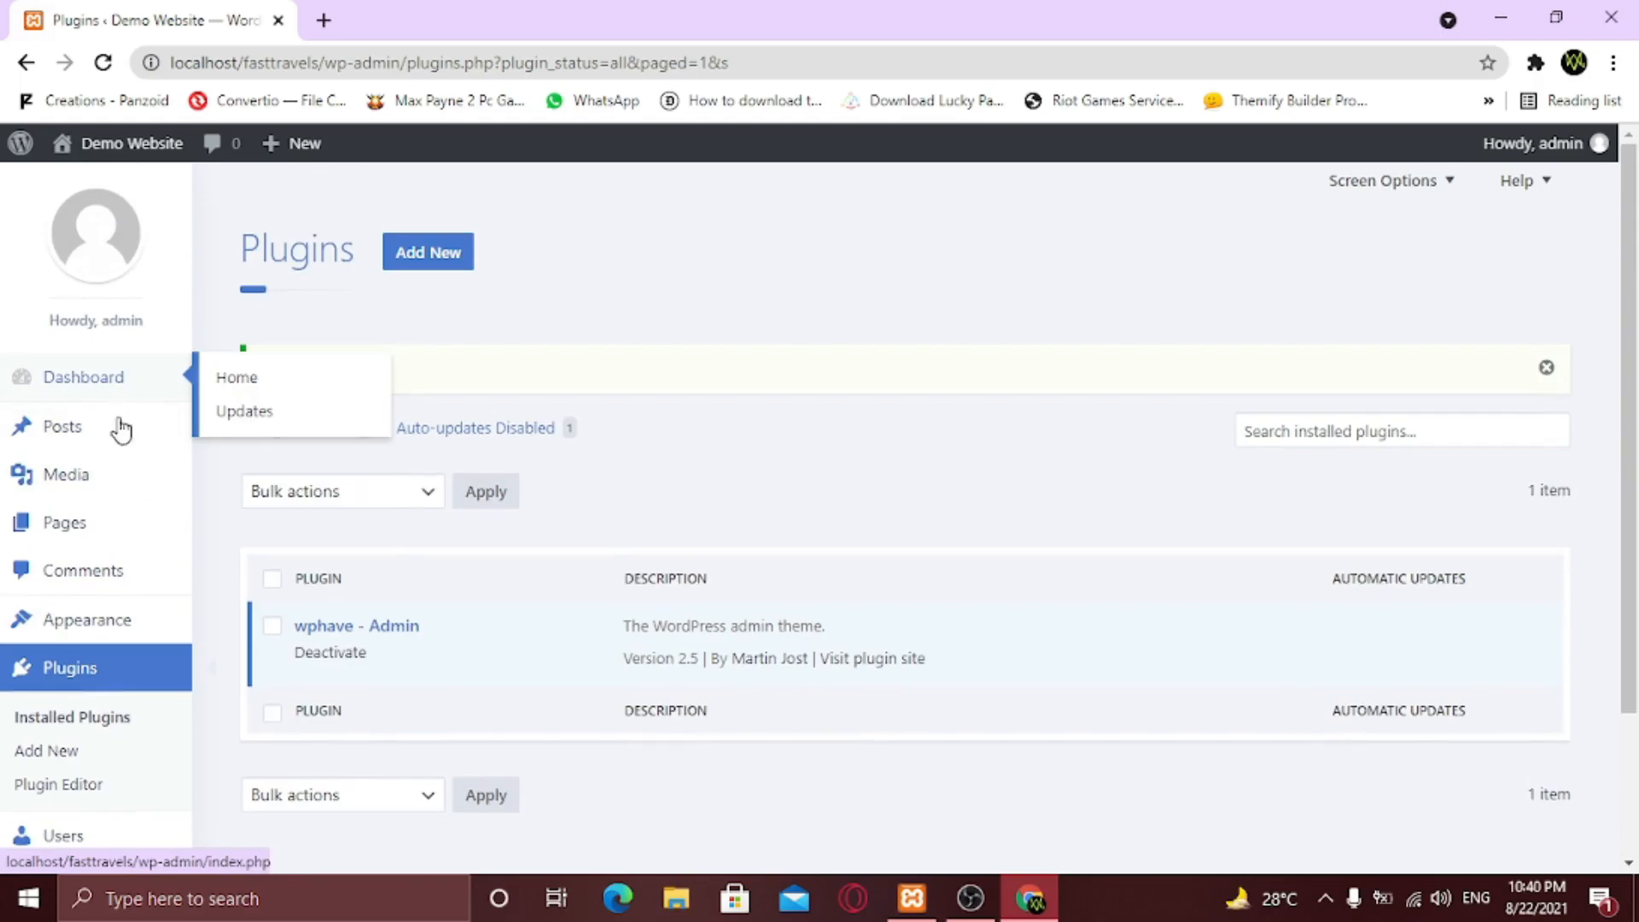
mouse_move(172, 533)
click(256, 523)
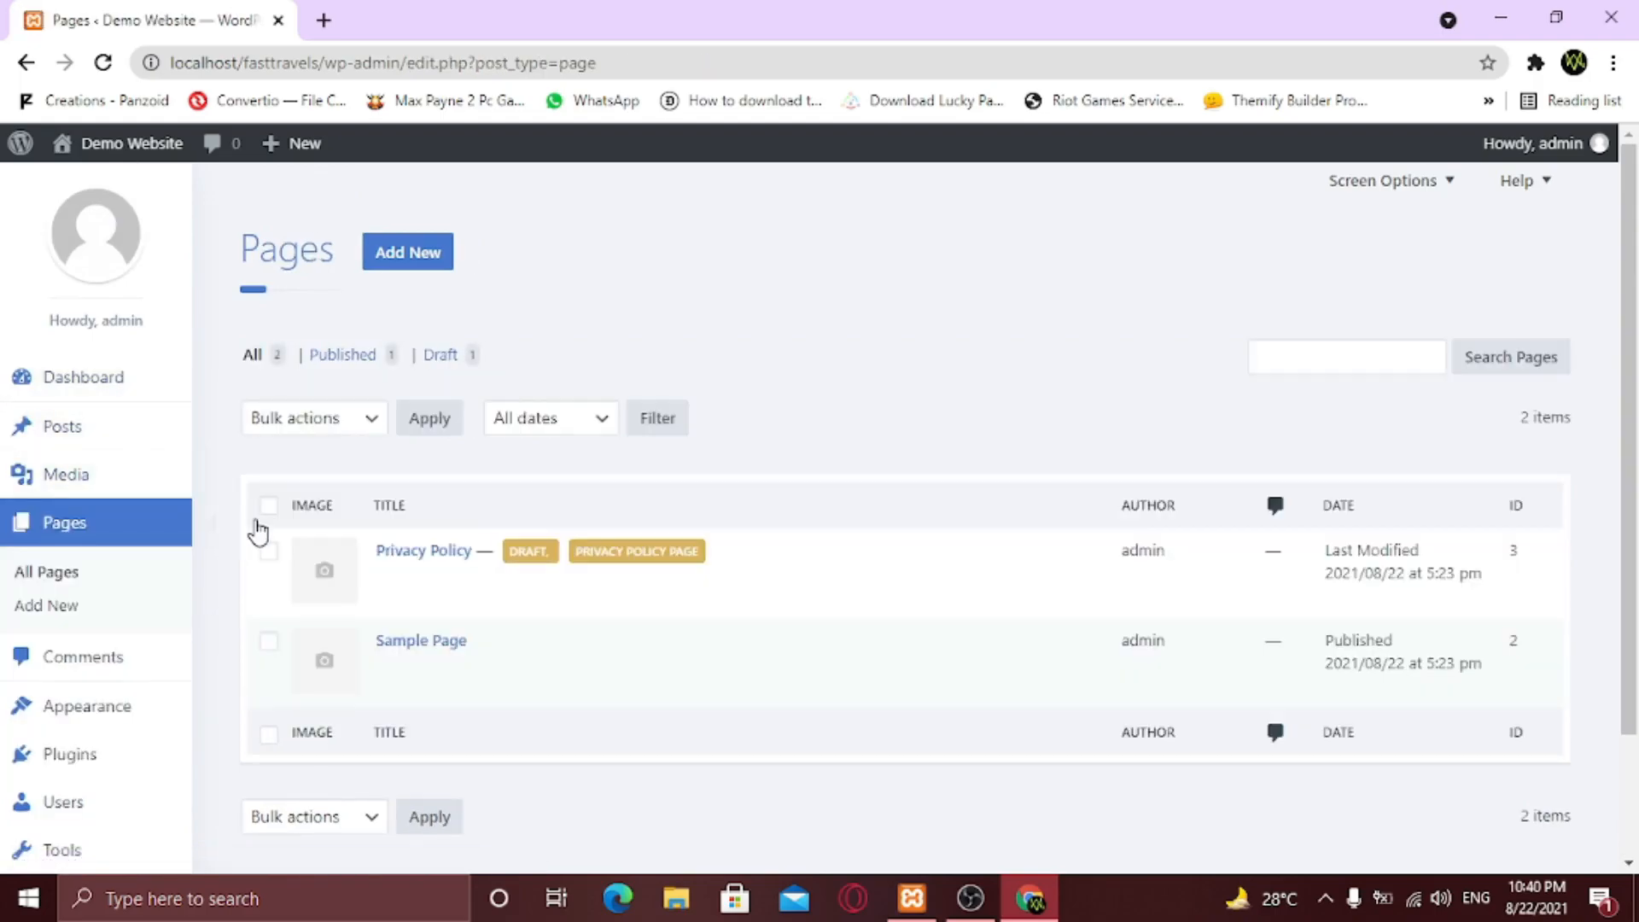
scroll(931, 548, down, 2)
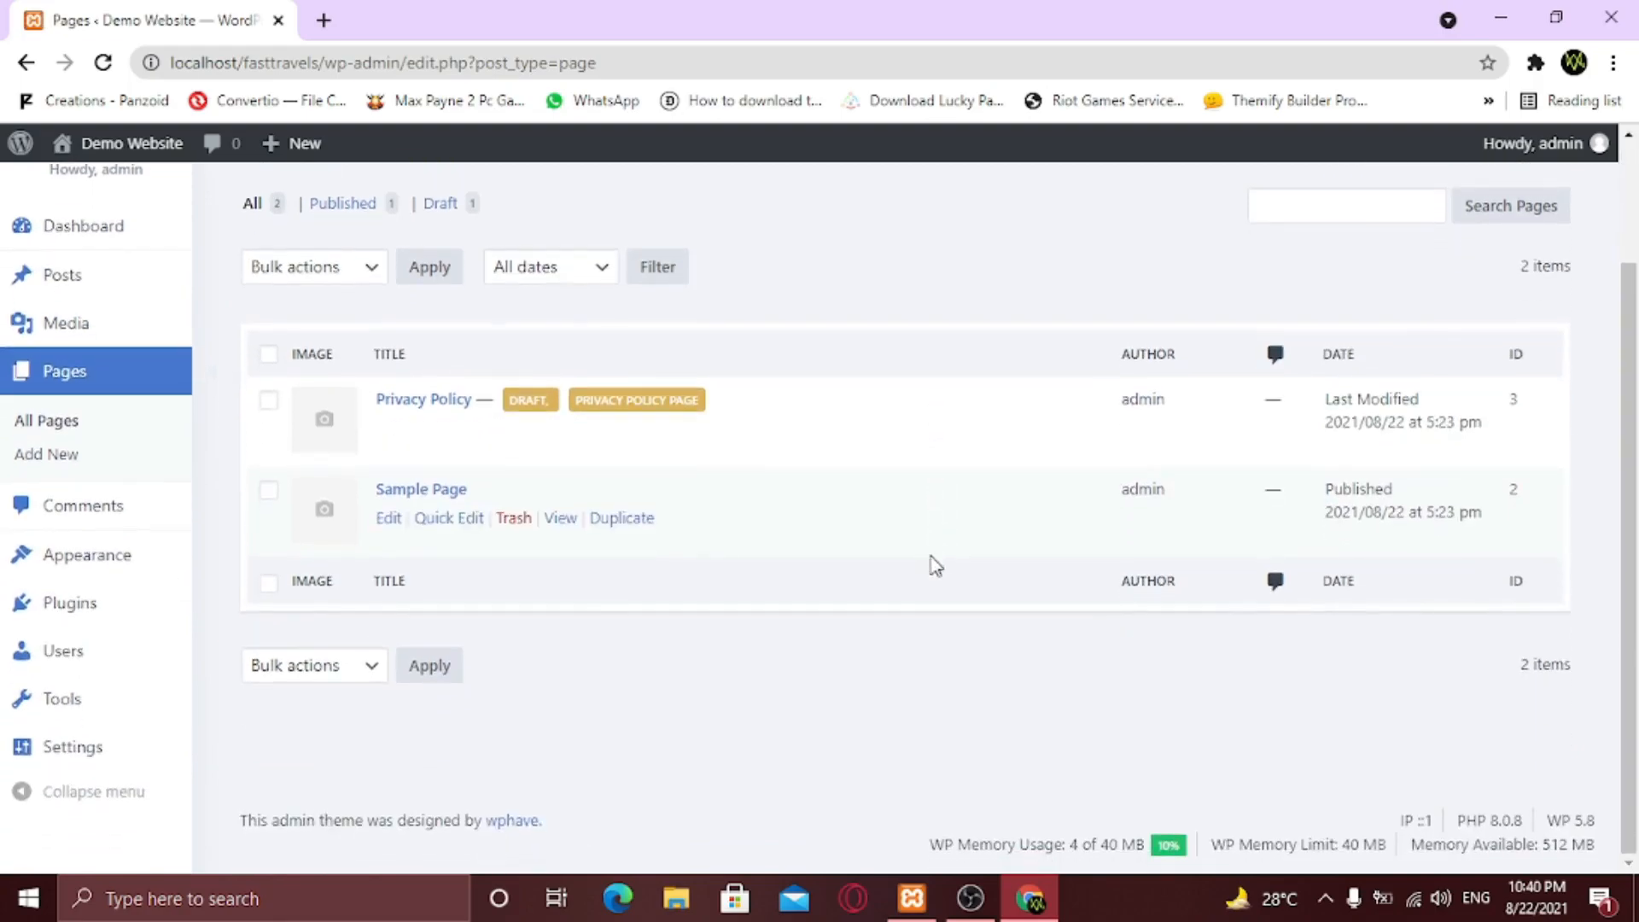
scroll(913, 685, up, 2)
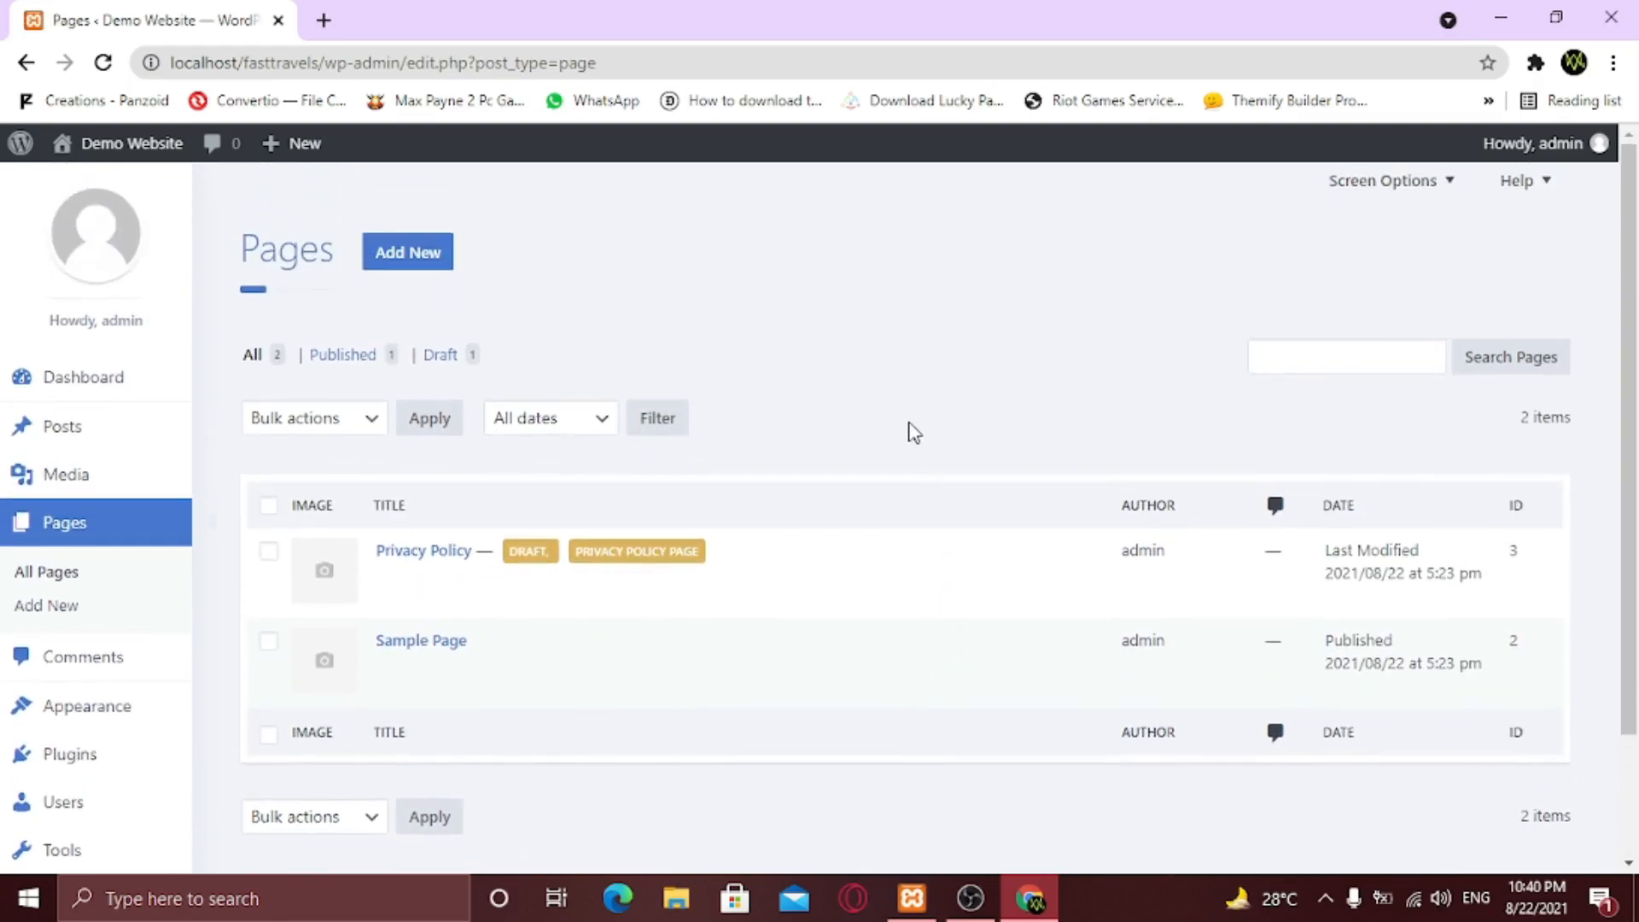
scroll(914, 433, down, 2)
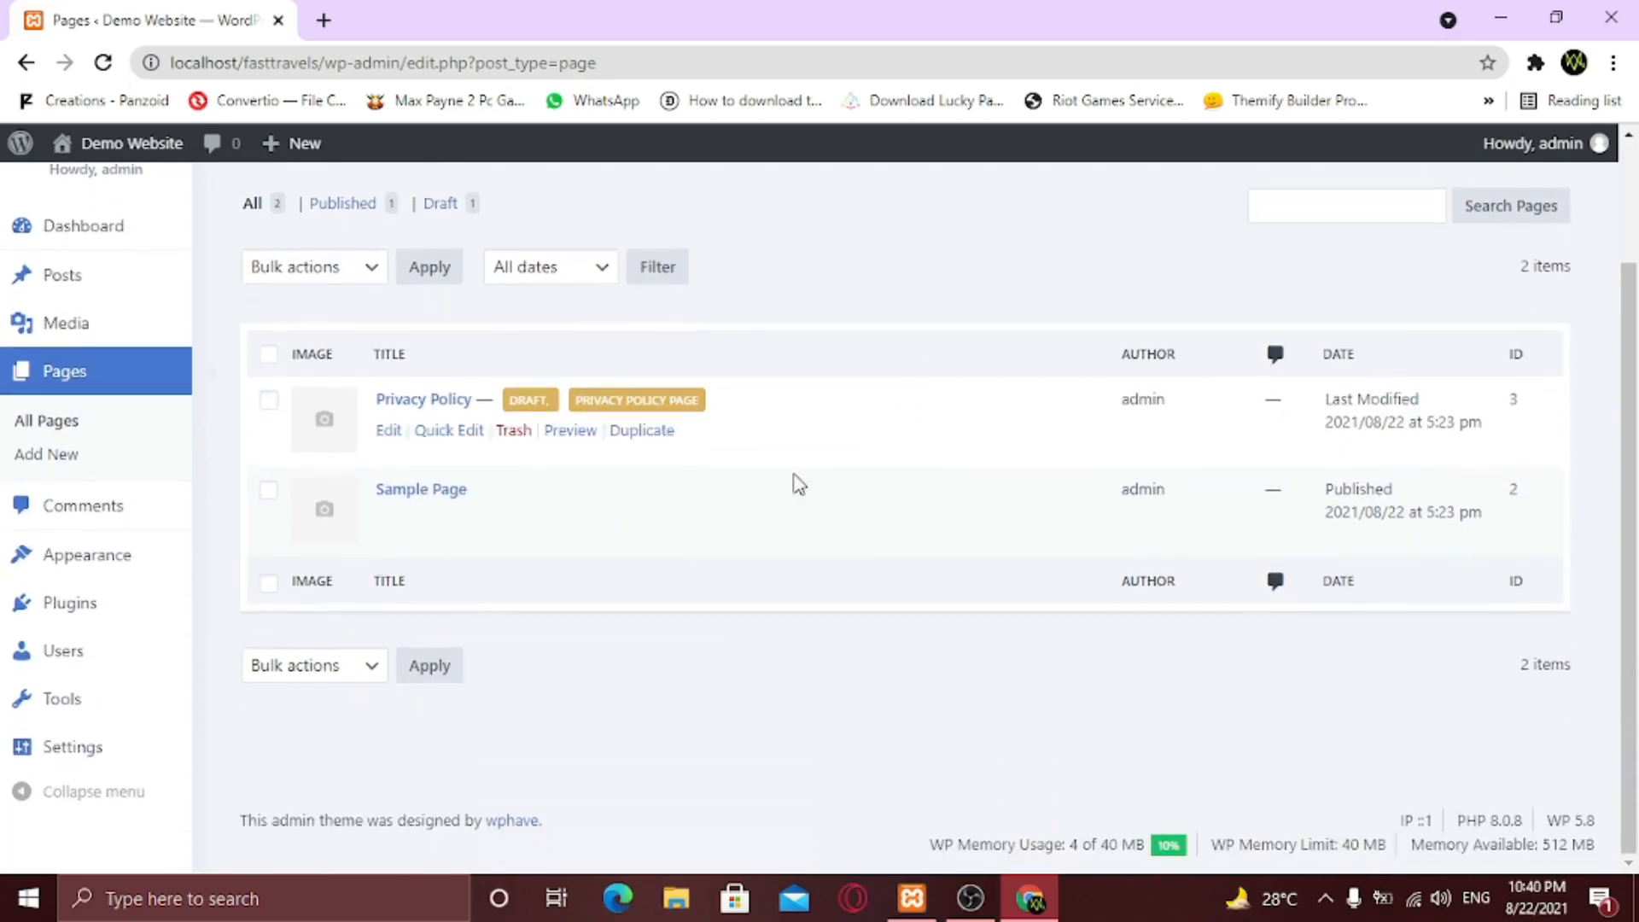
Open the wphave – Admin options and choose black (#000000) as the Theme Color.
mouse_move(70, 715)
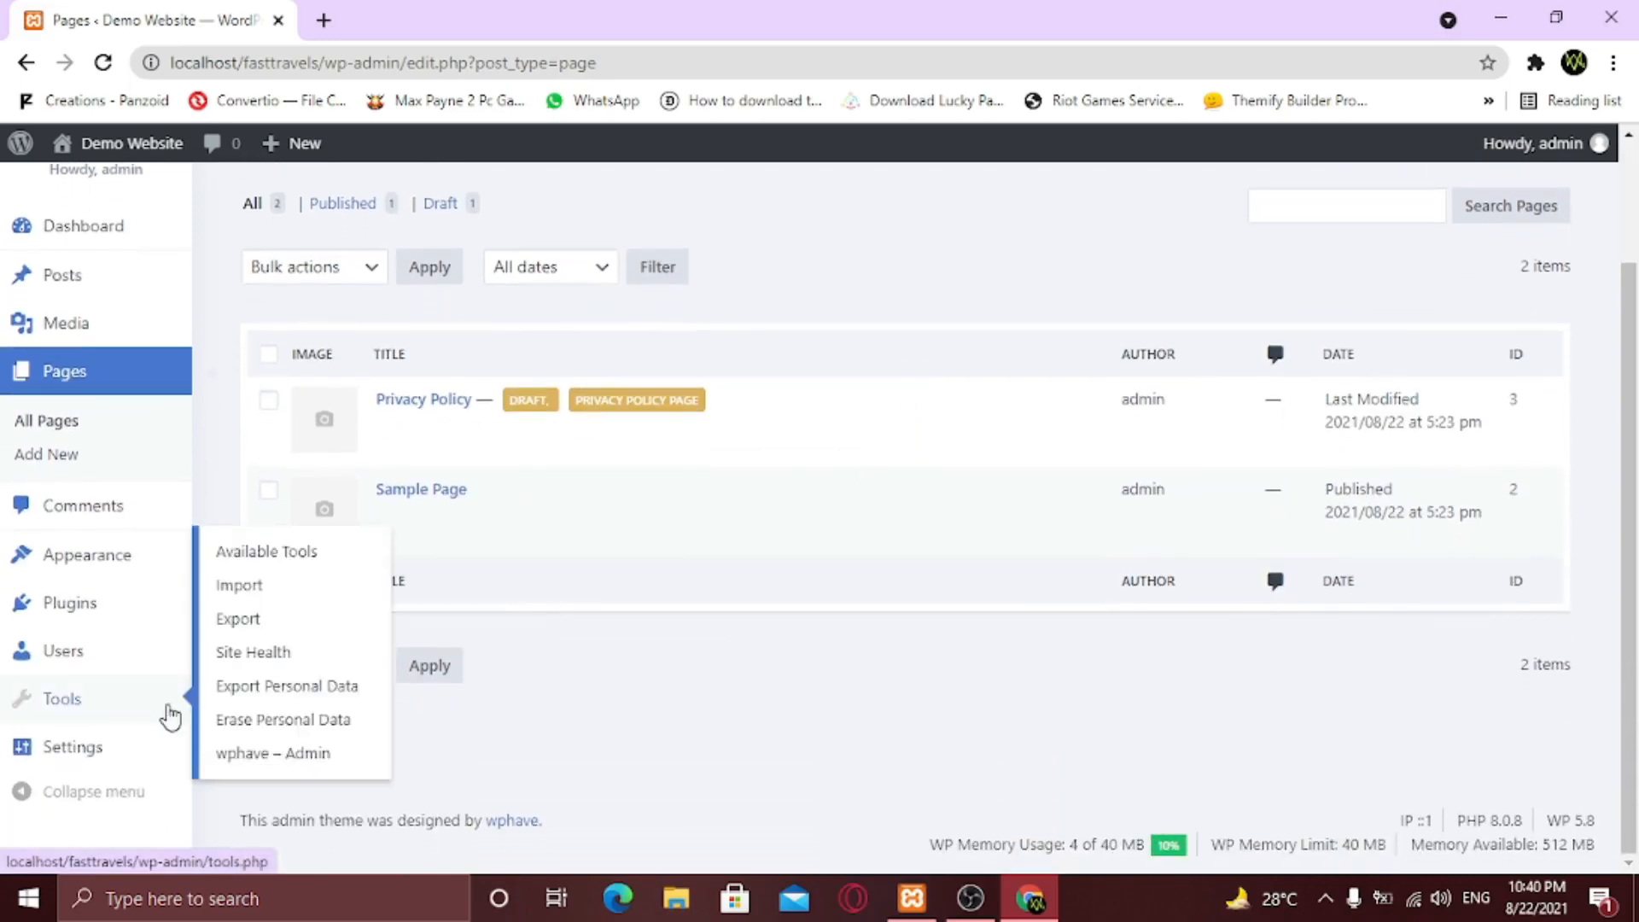
click(260, 754)
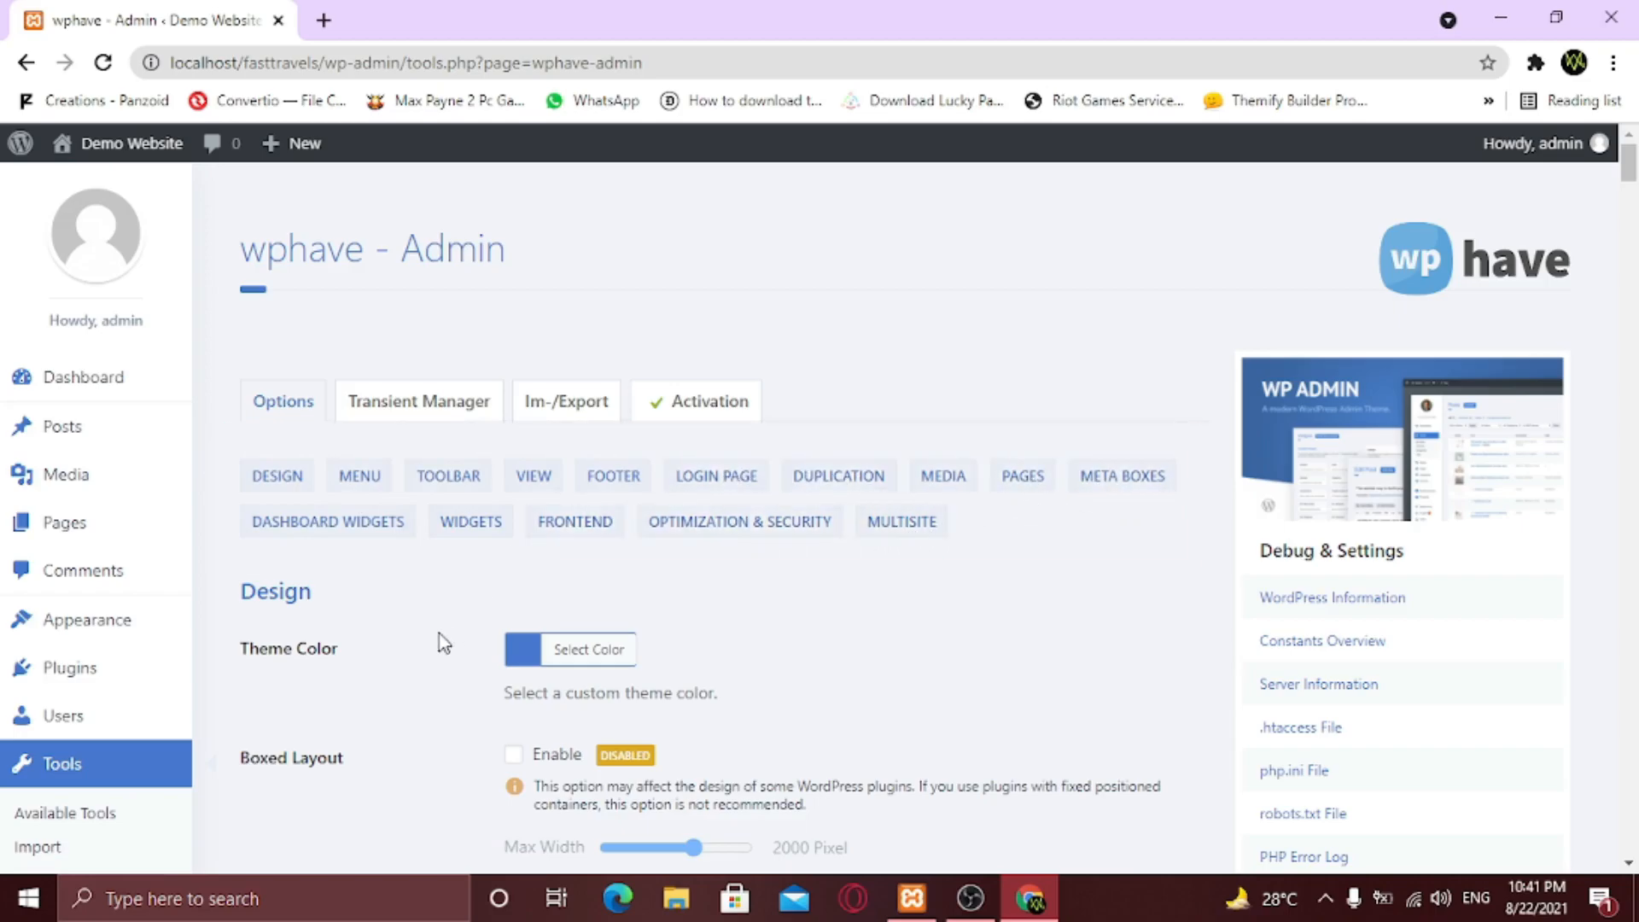
click(529, 655)
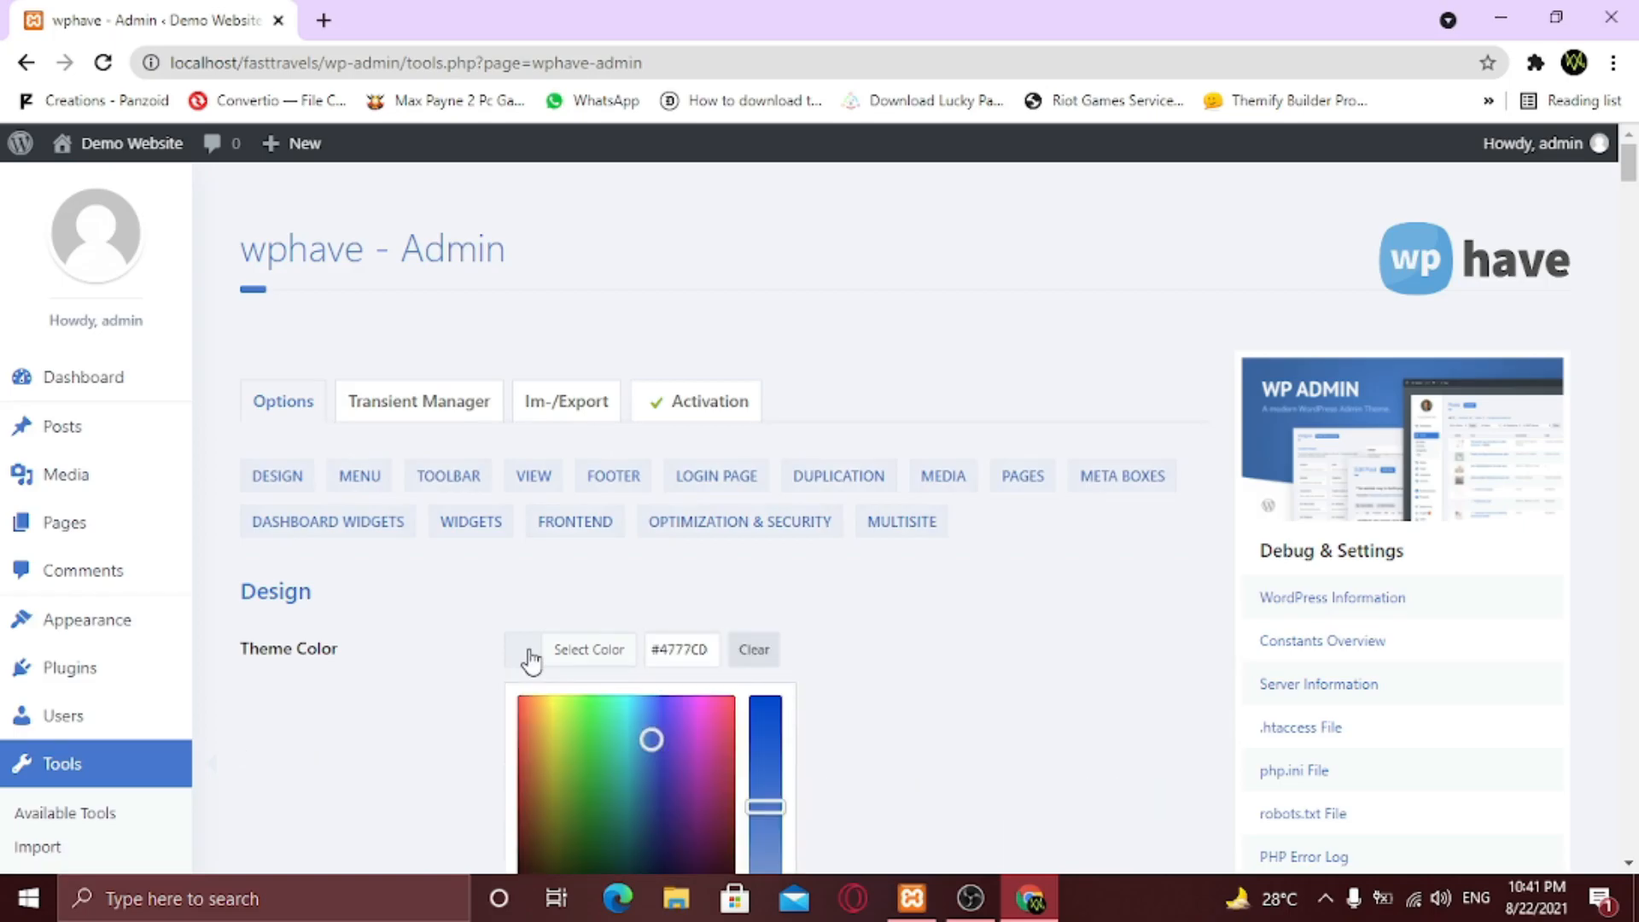
scroll(529, 656, down, 3)
click(582, 753)
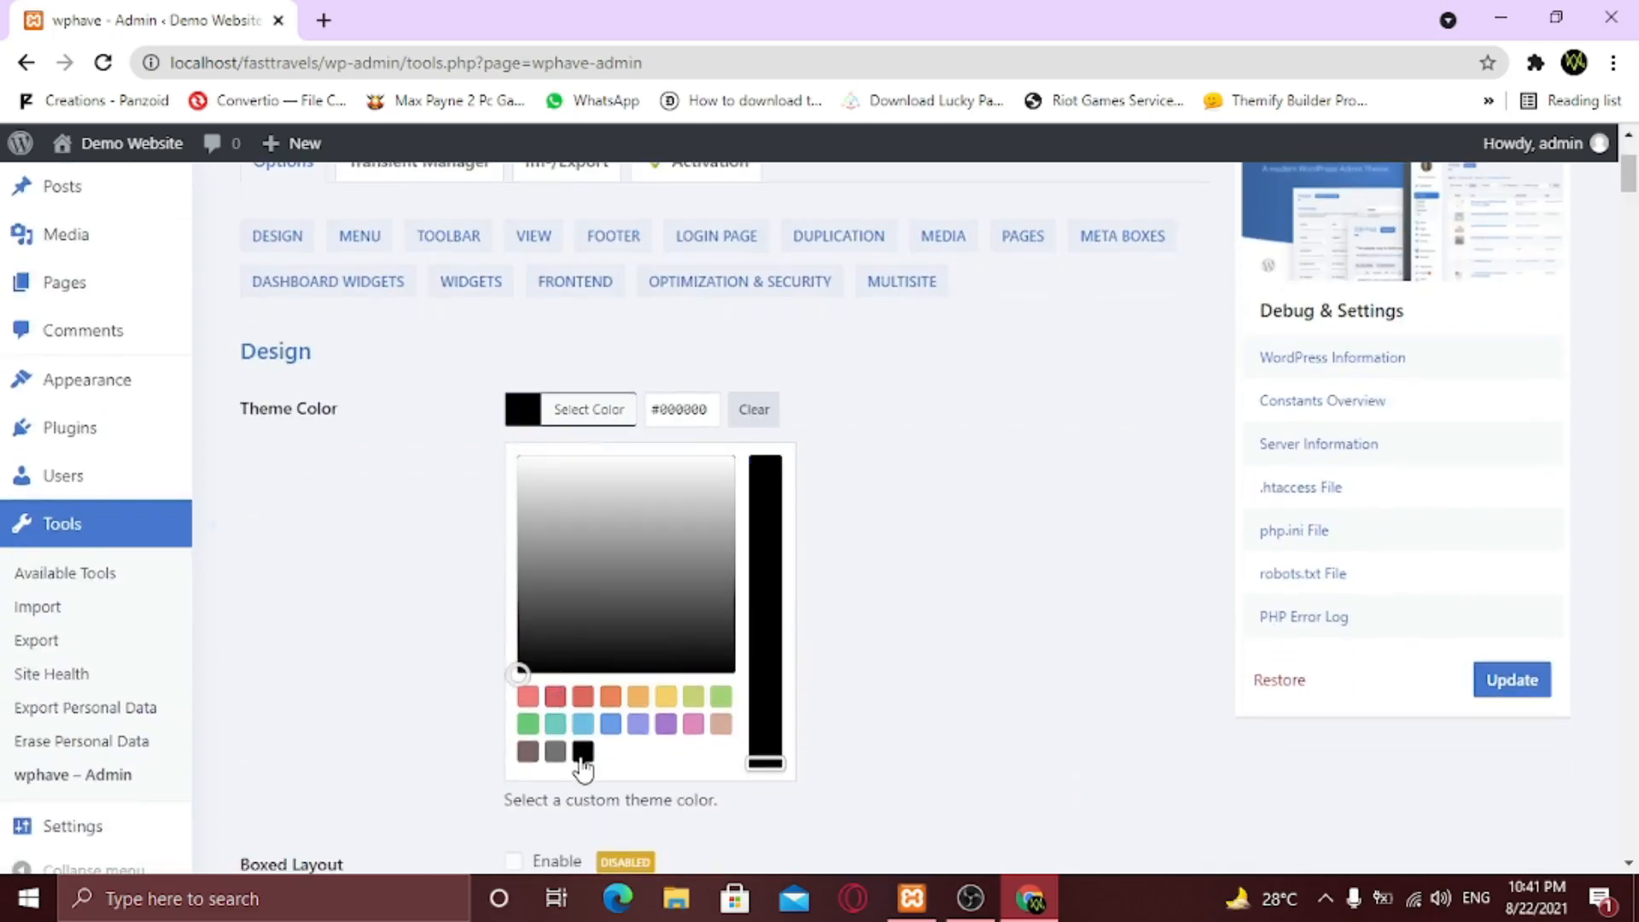
Close the Theme Color picker and save the plugin settings with the black theme color.
click(843, 636)
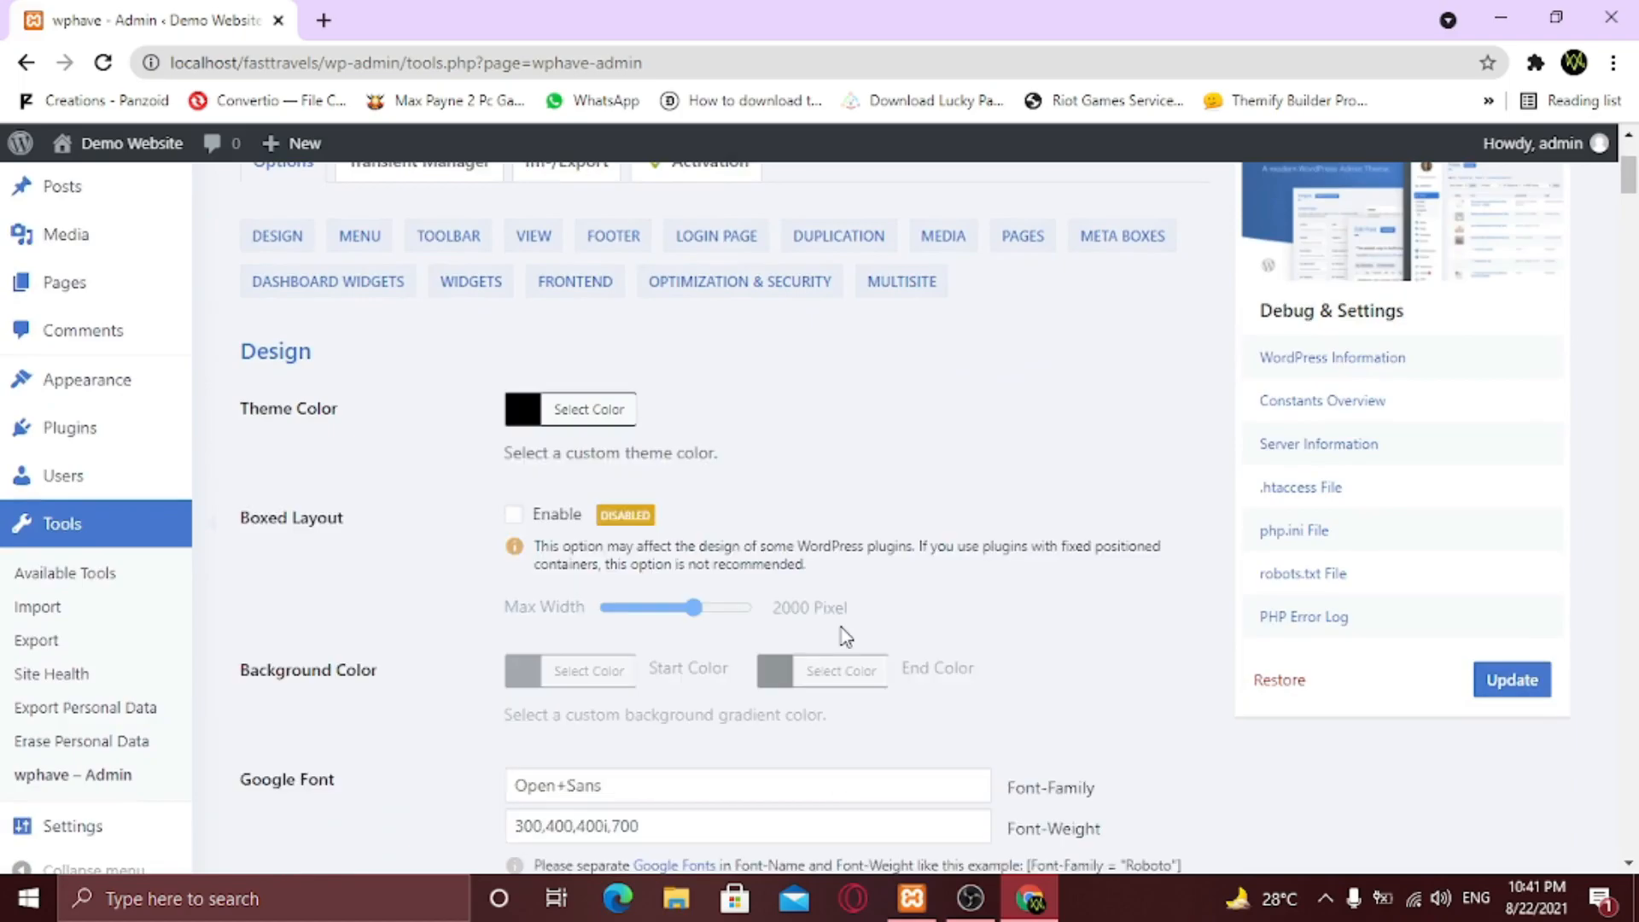
drag(1630, 190, 1631, 846)
click(540, 694)
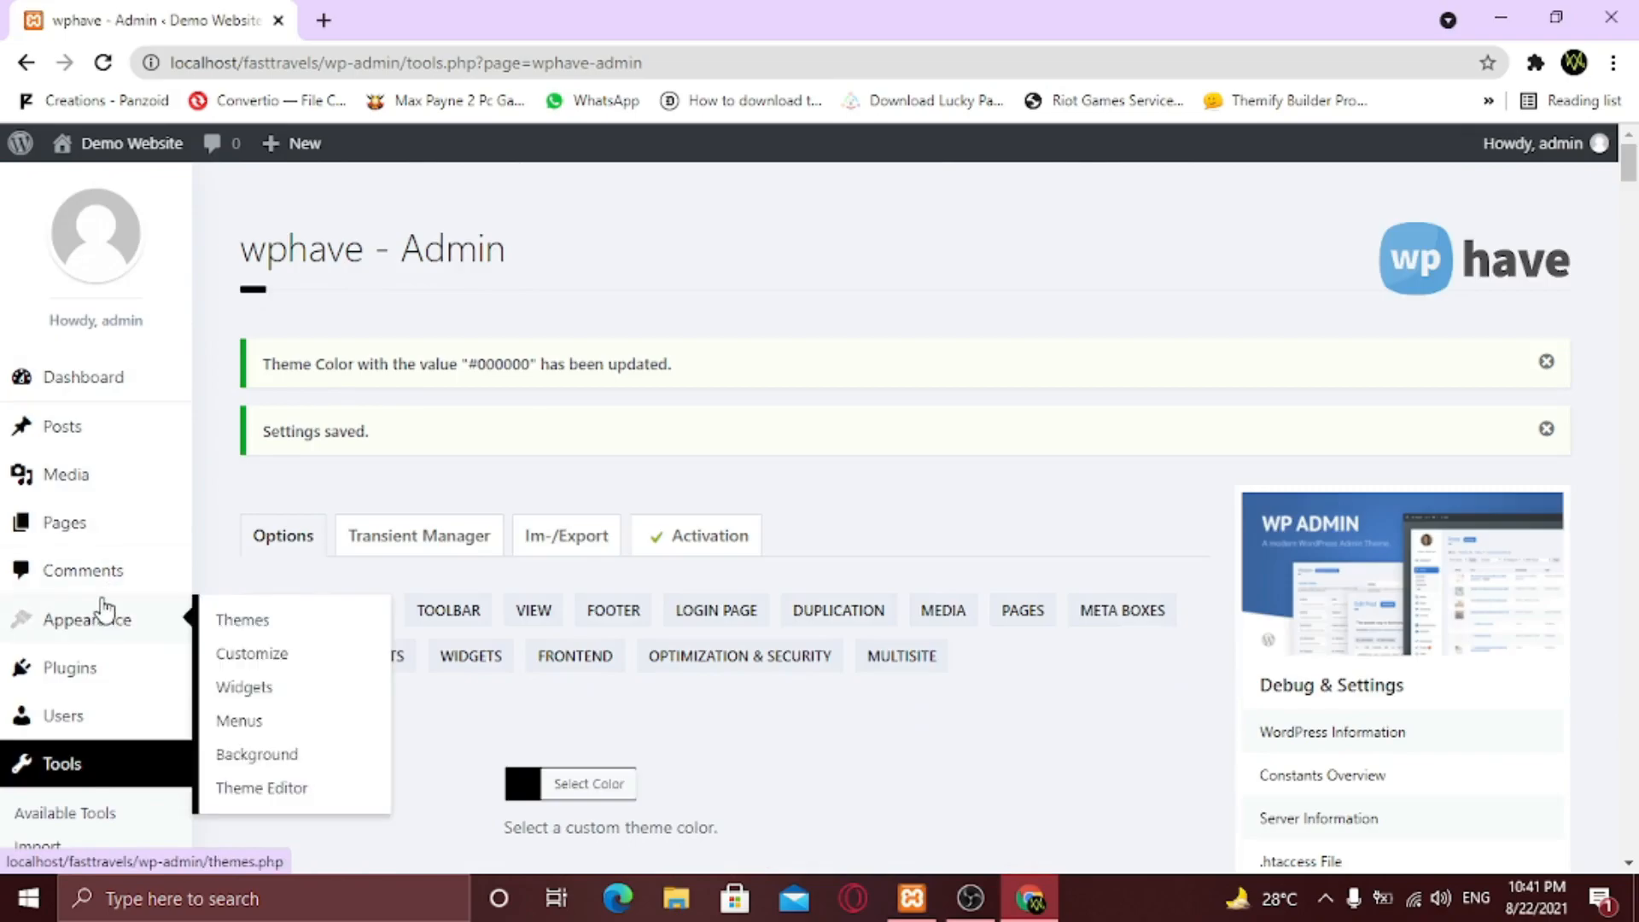
mouse_move(132, 474)
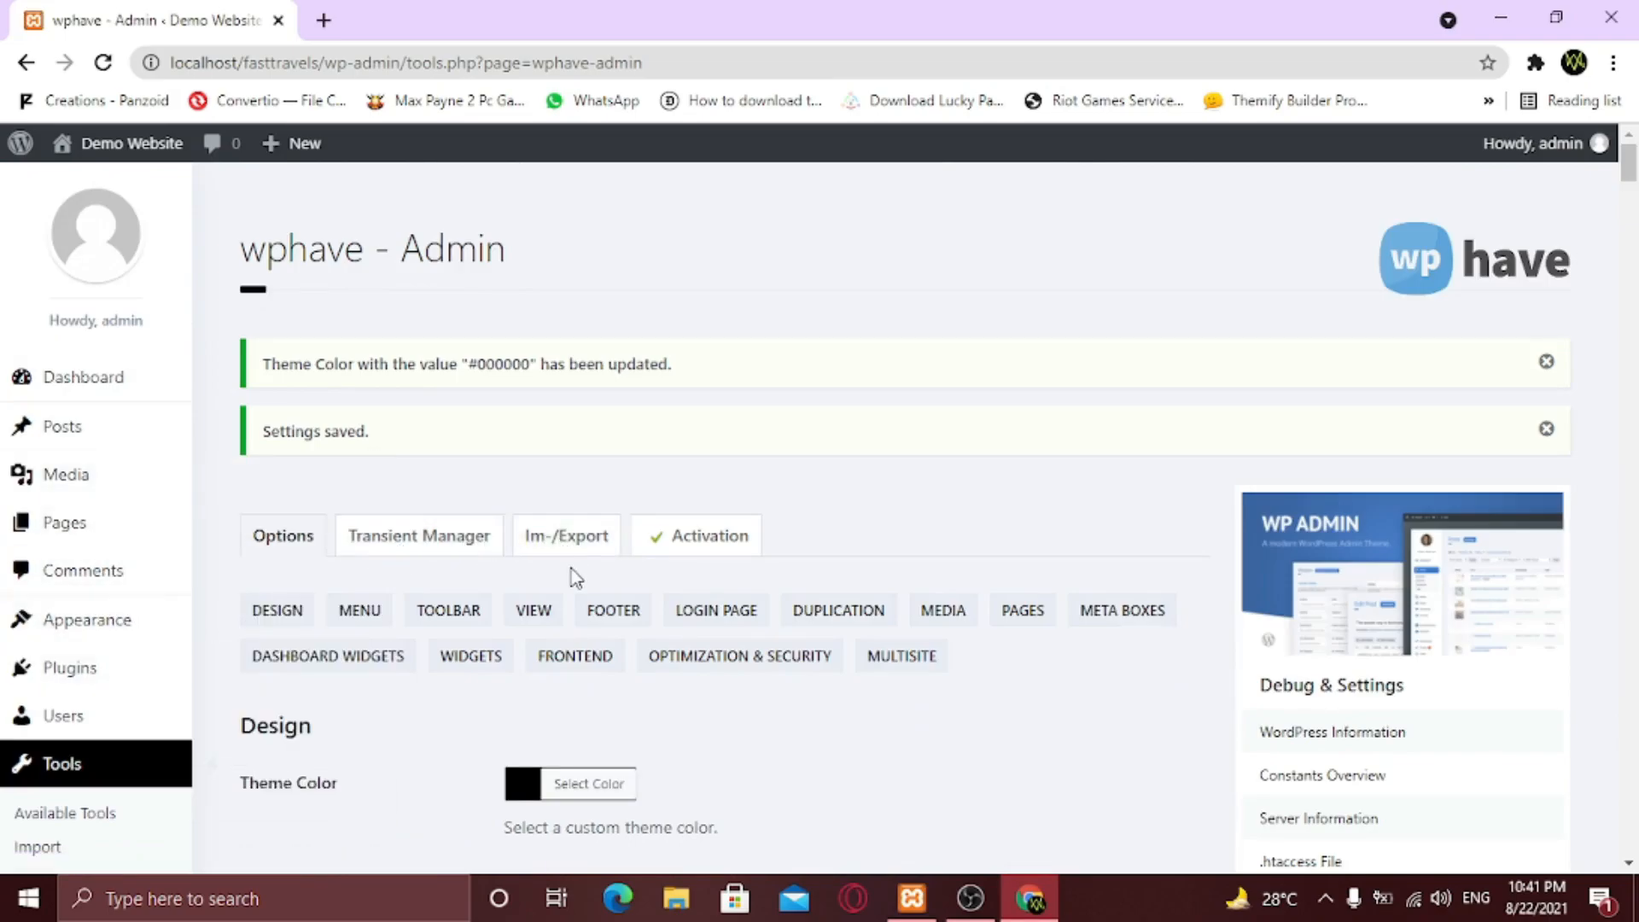
In the Design options, set the Google Font family to poppins and save the settings.
click(272, 621)
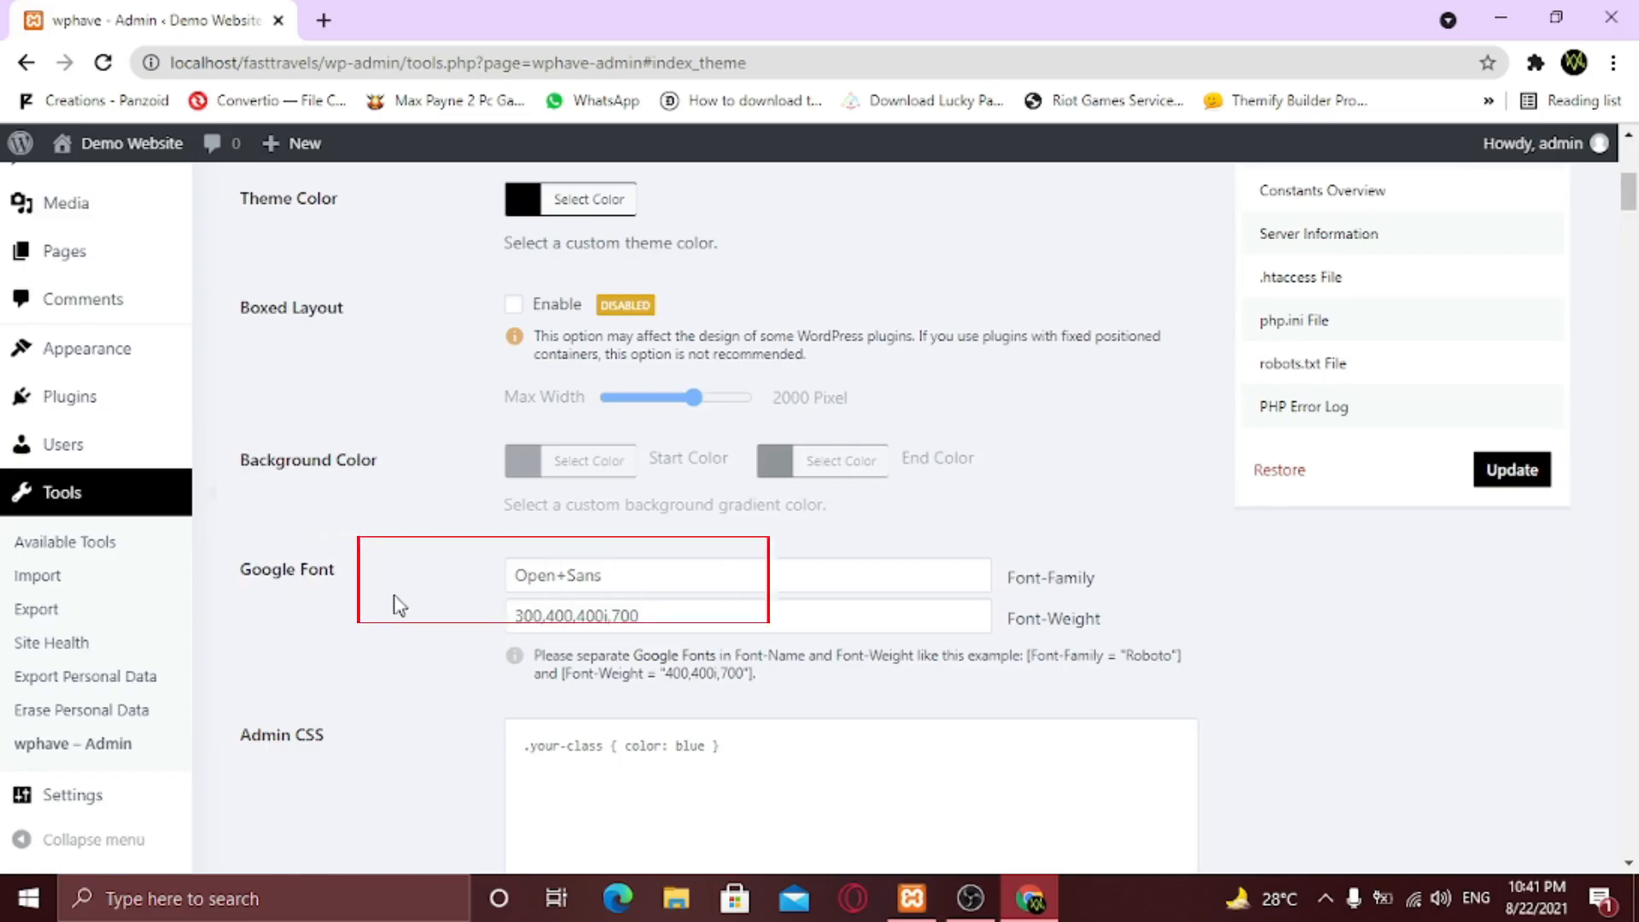
triple_click(564, 574)
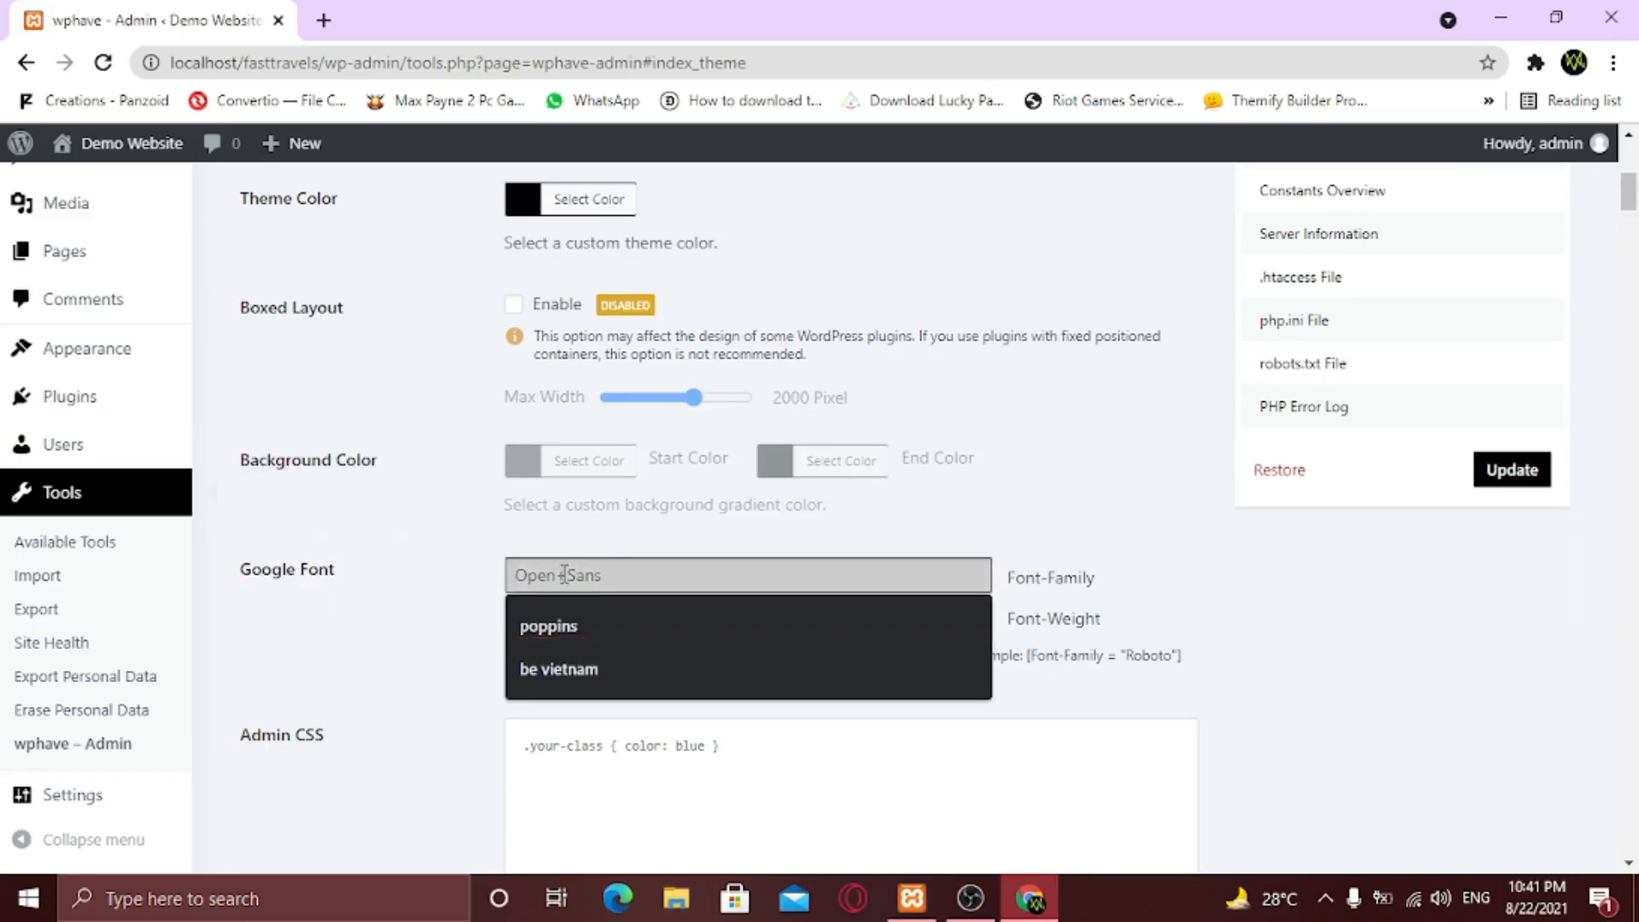
text(poppins)
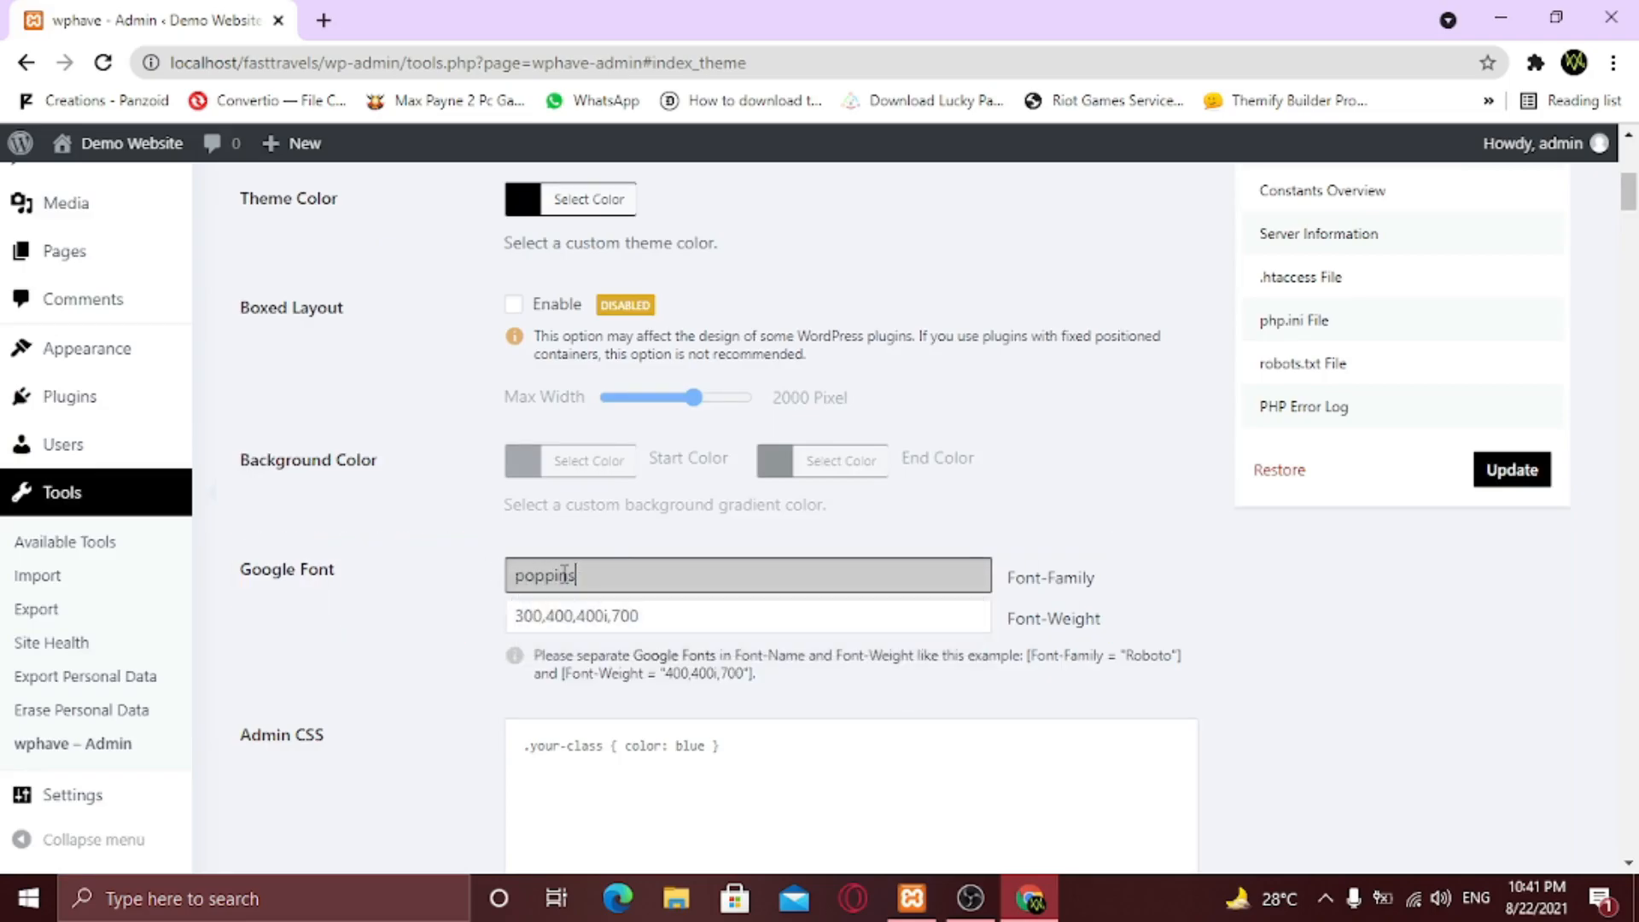
key(Return)
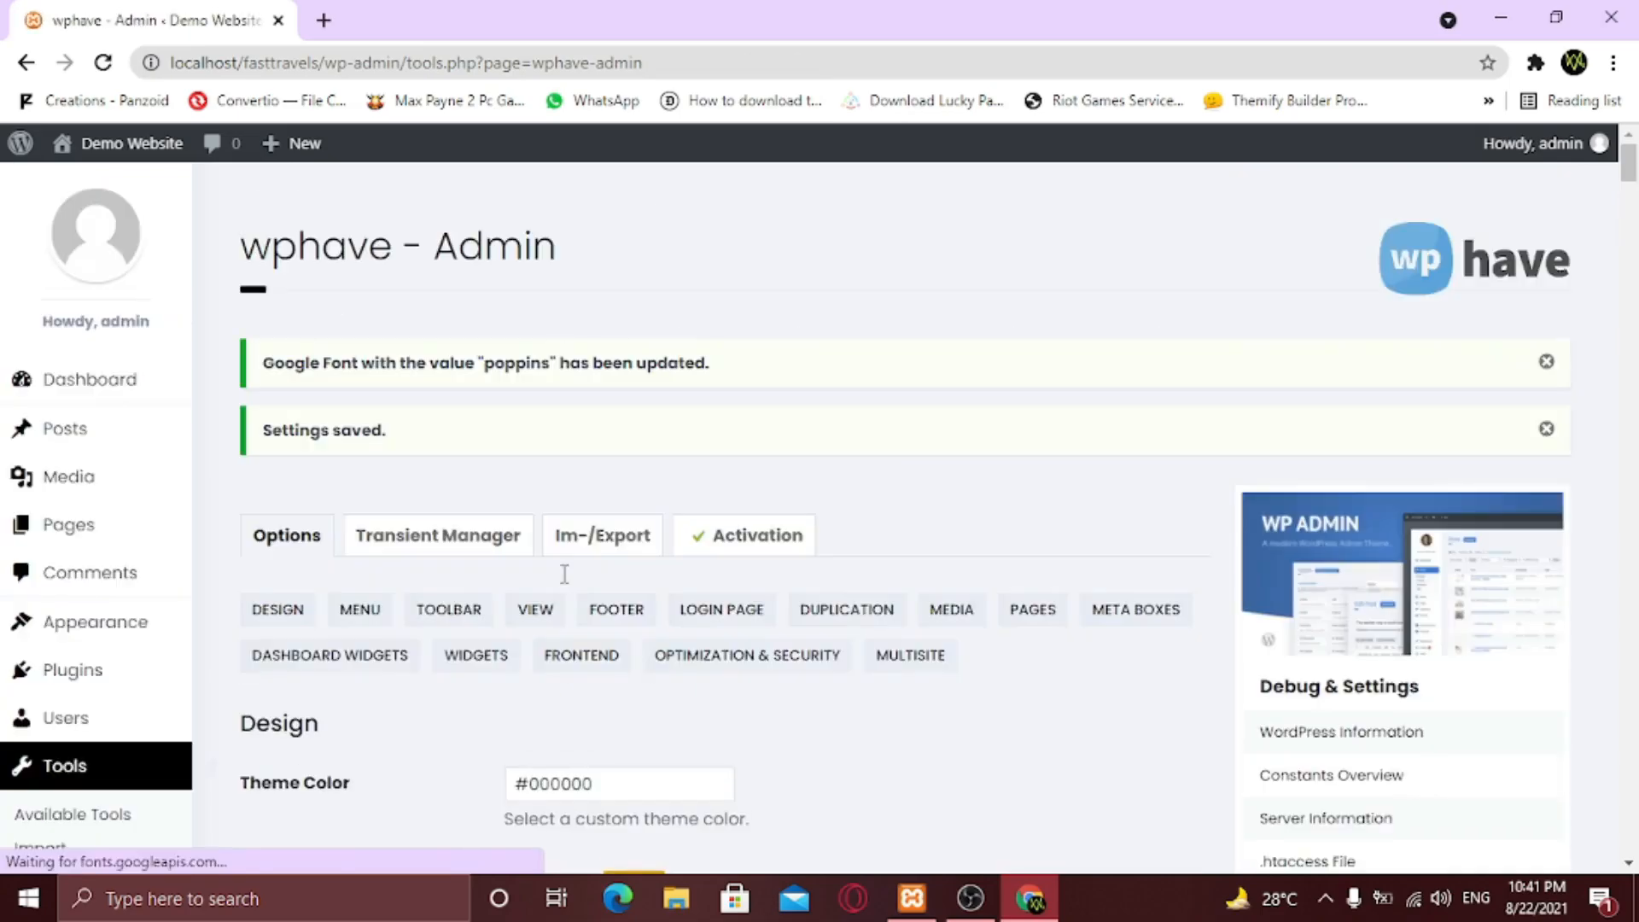
drag(327, 357, 768, 376)
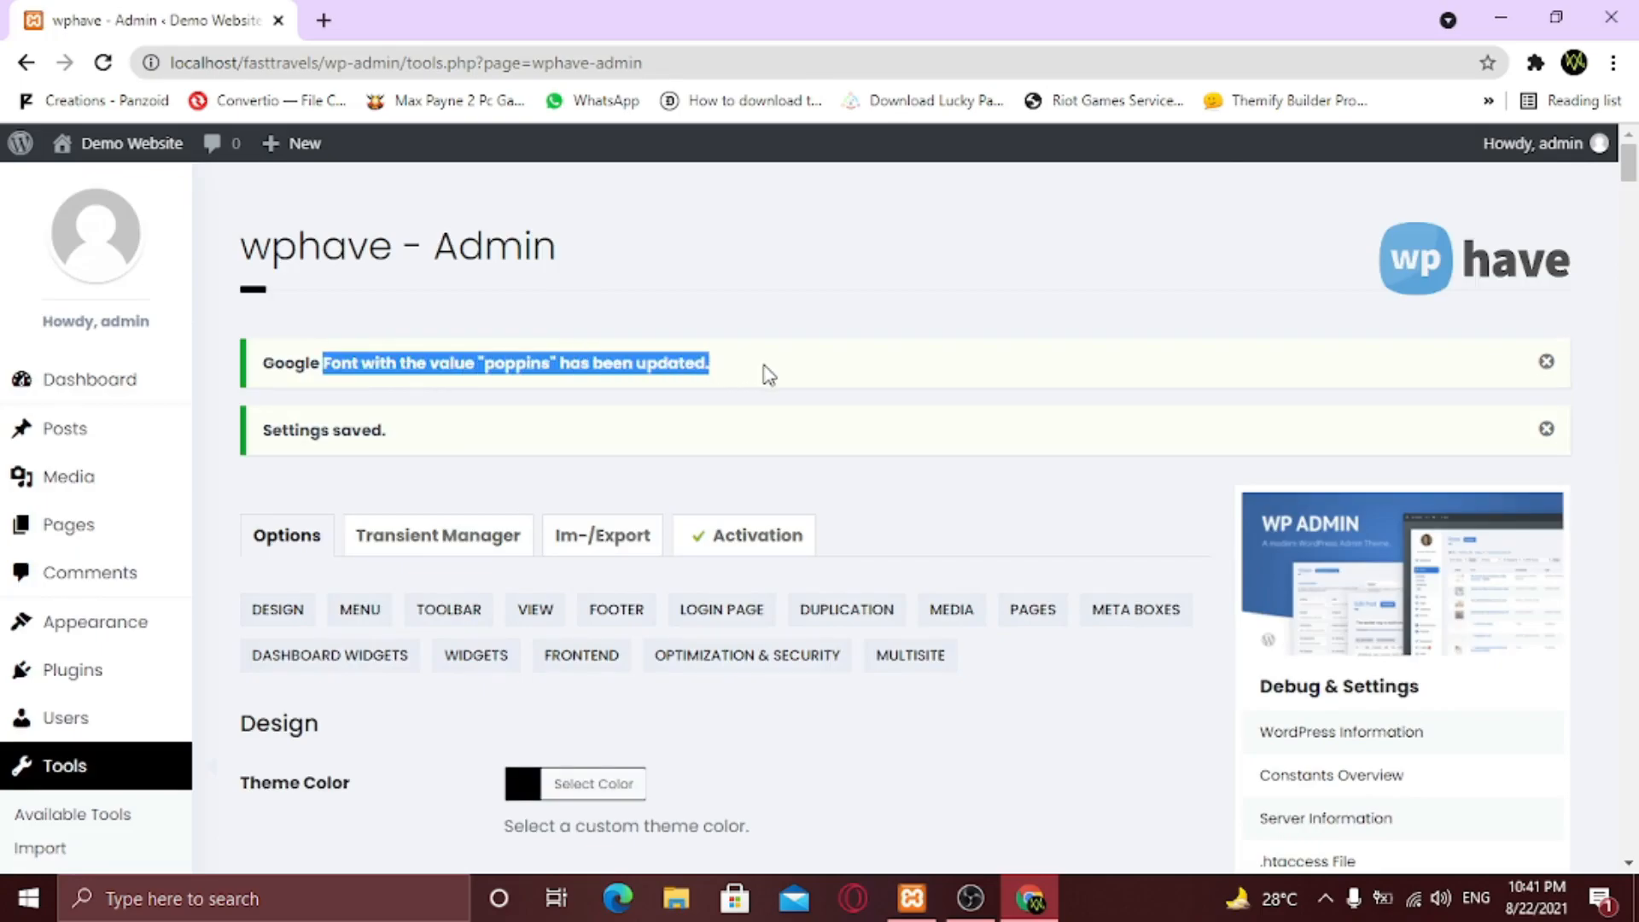
click(702, 400)
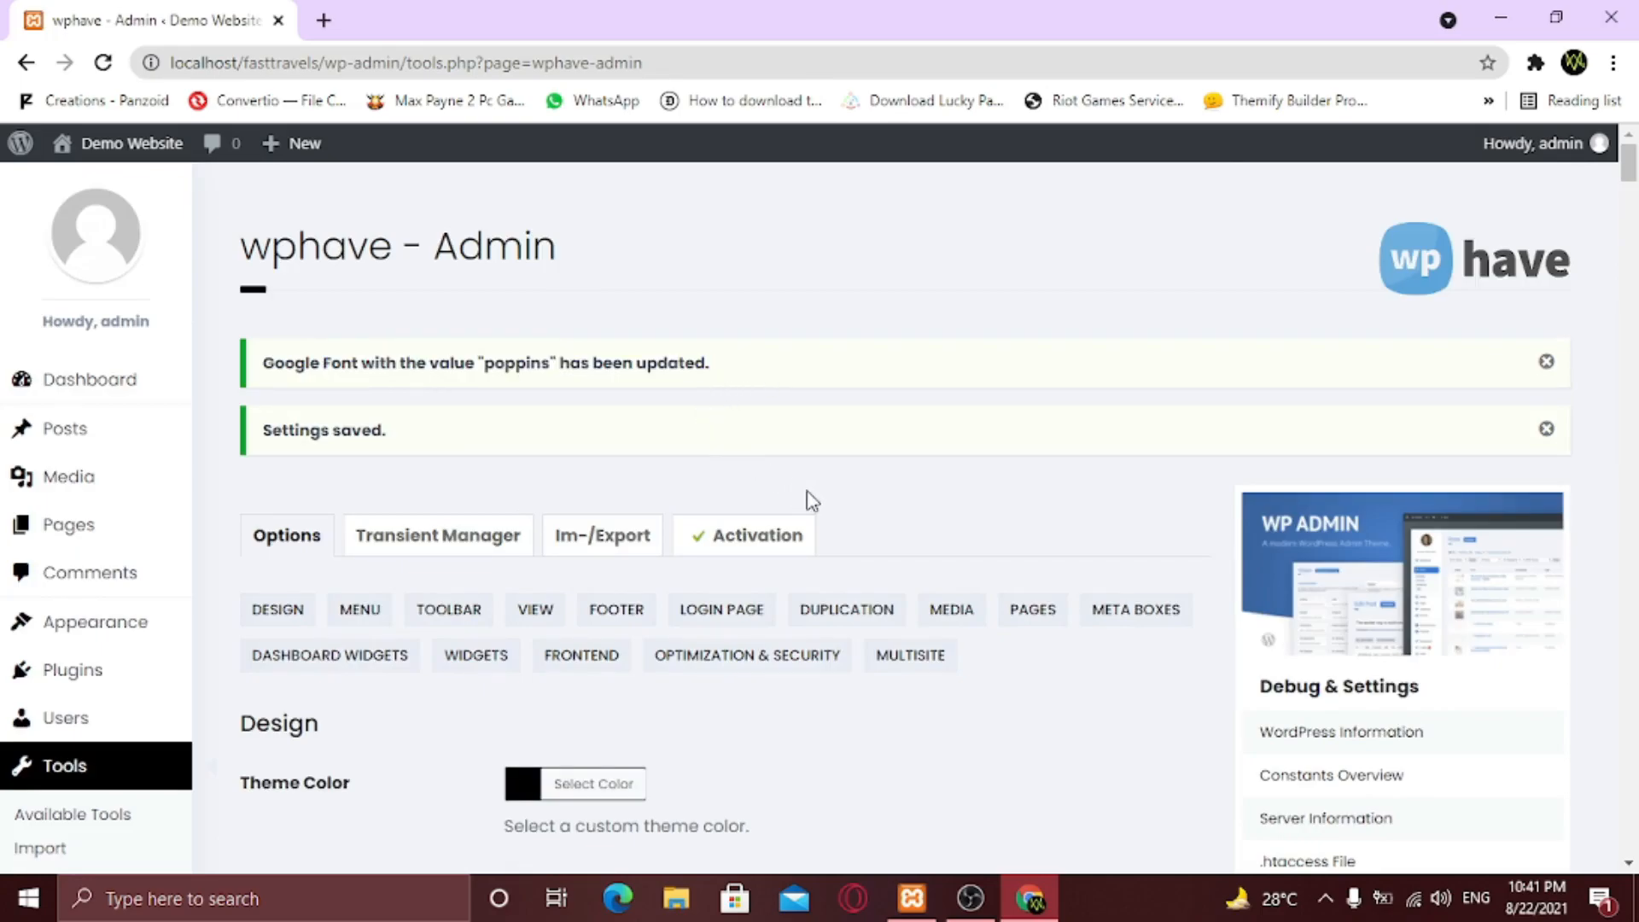
In the Menu options, set the Menu Width to 180 pixels and save the settings.
click(275, 615)
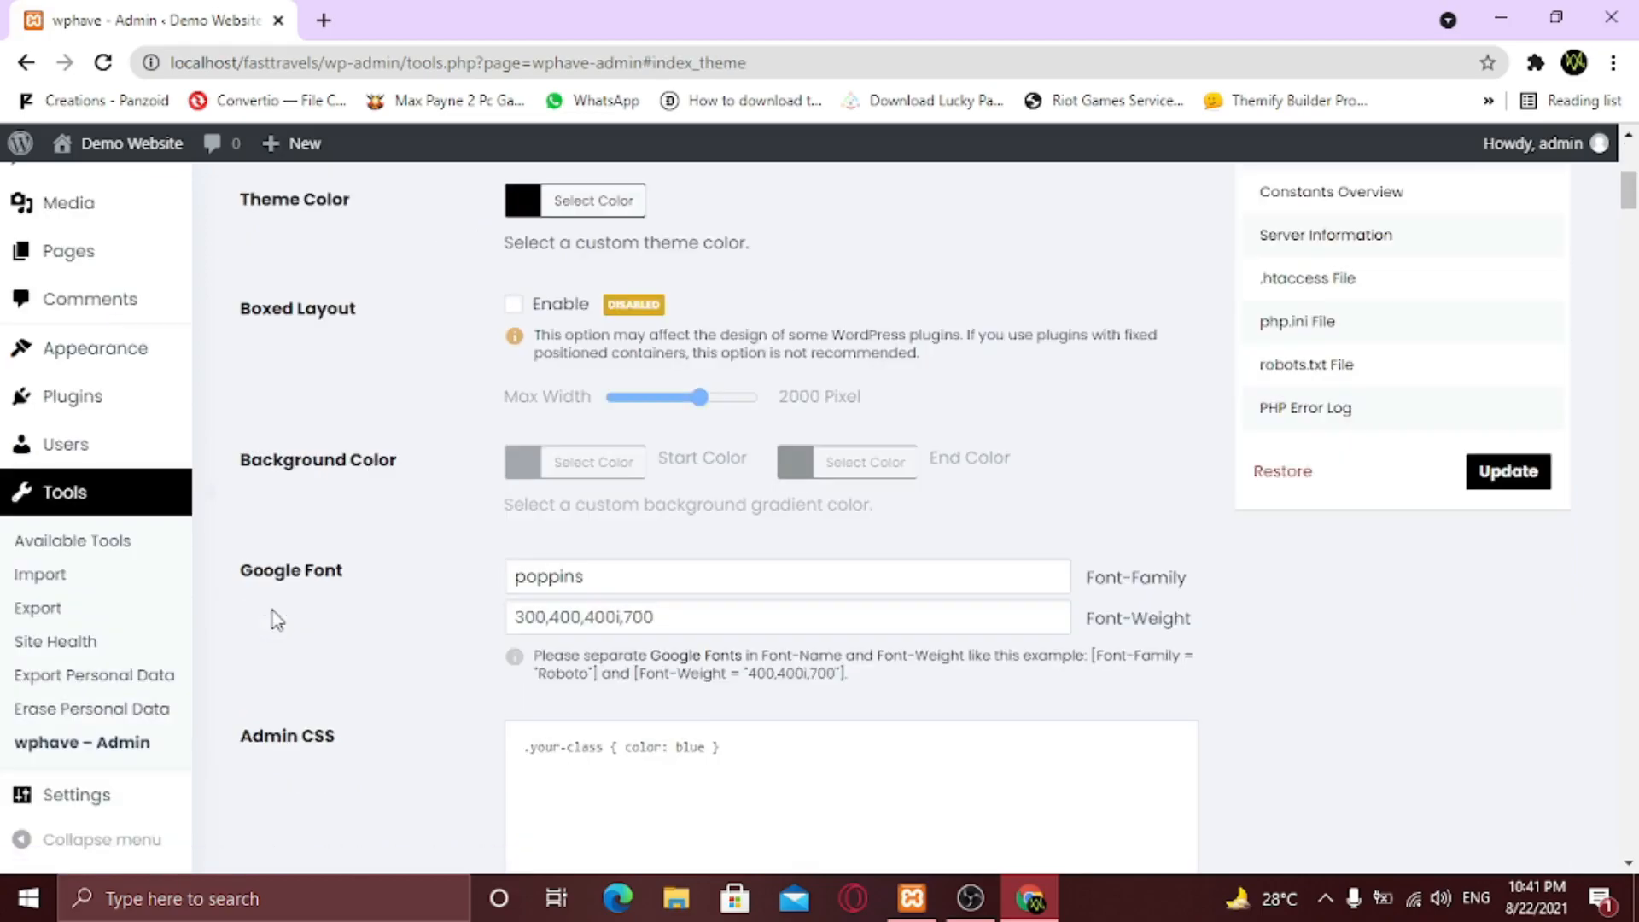
scroll(492, 665, down, 2)
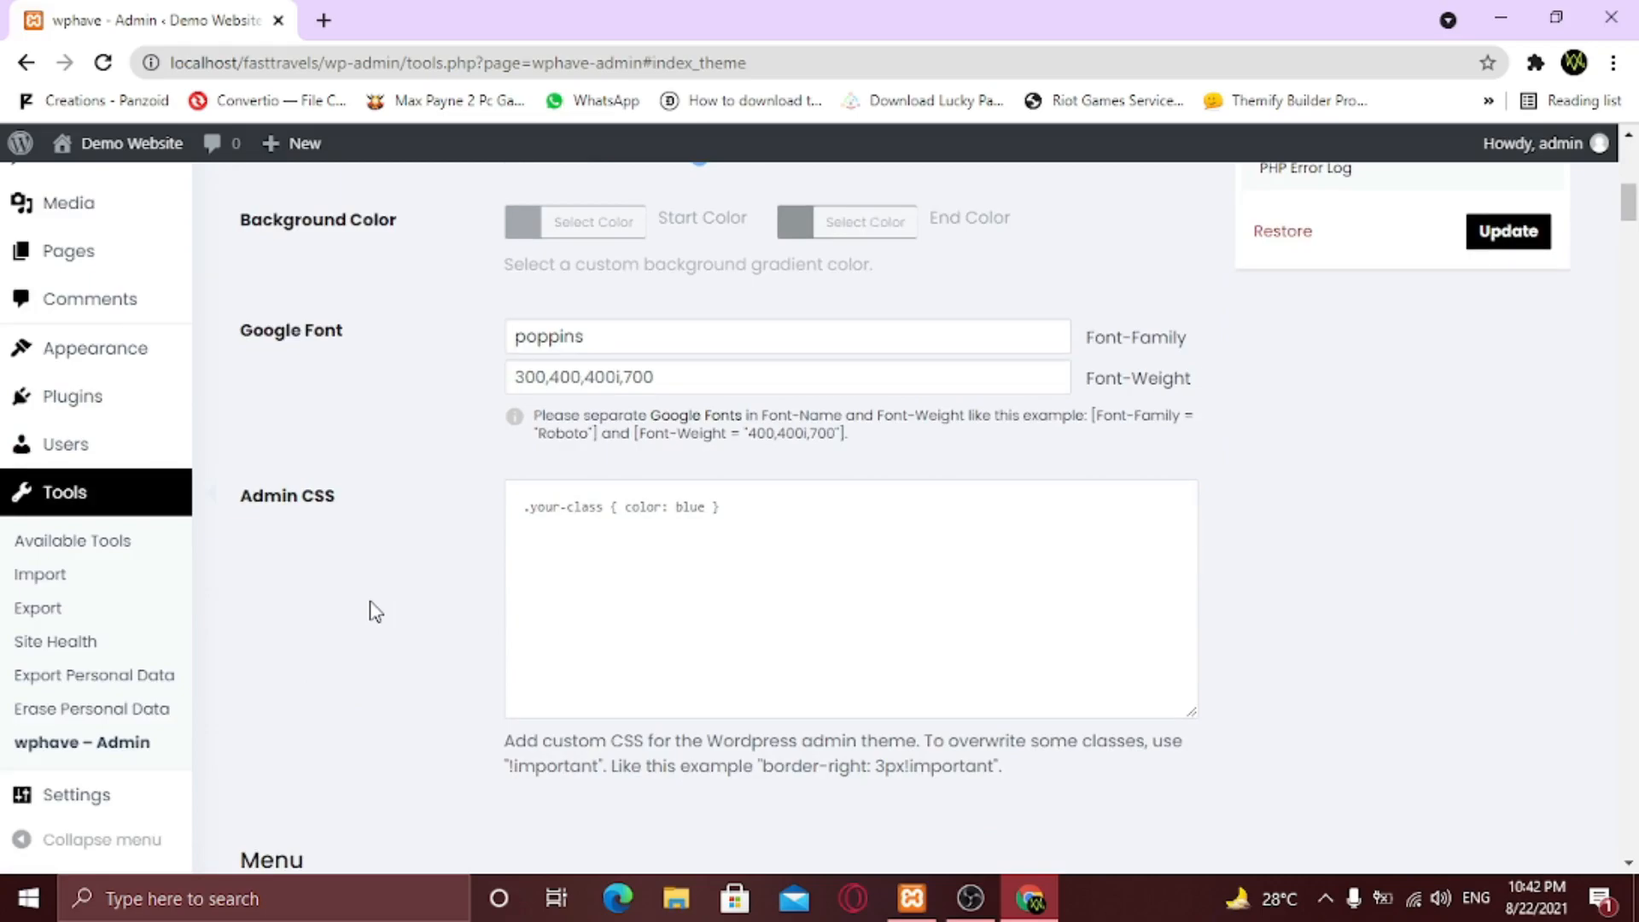
scroll(375, 611, down, 4)
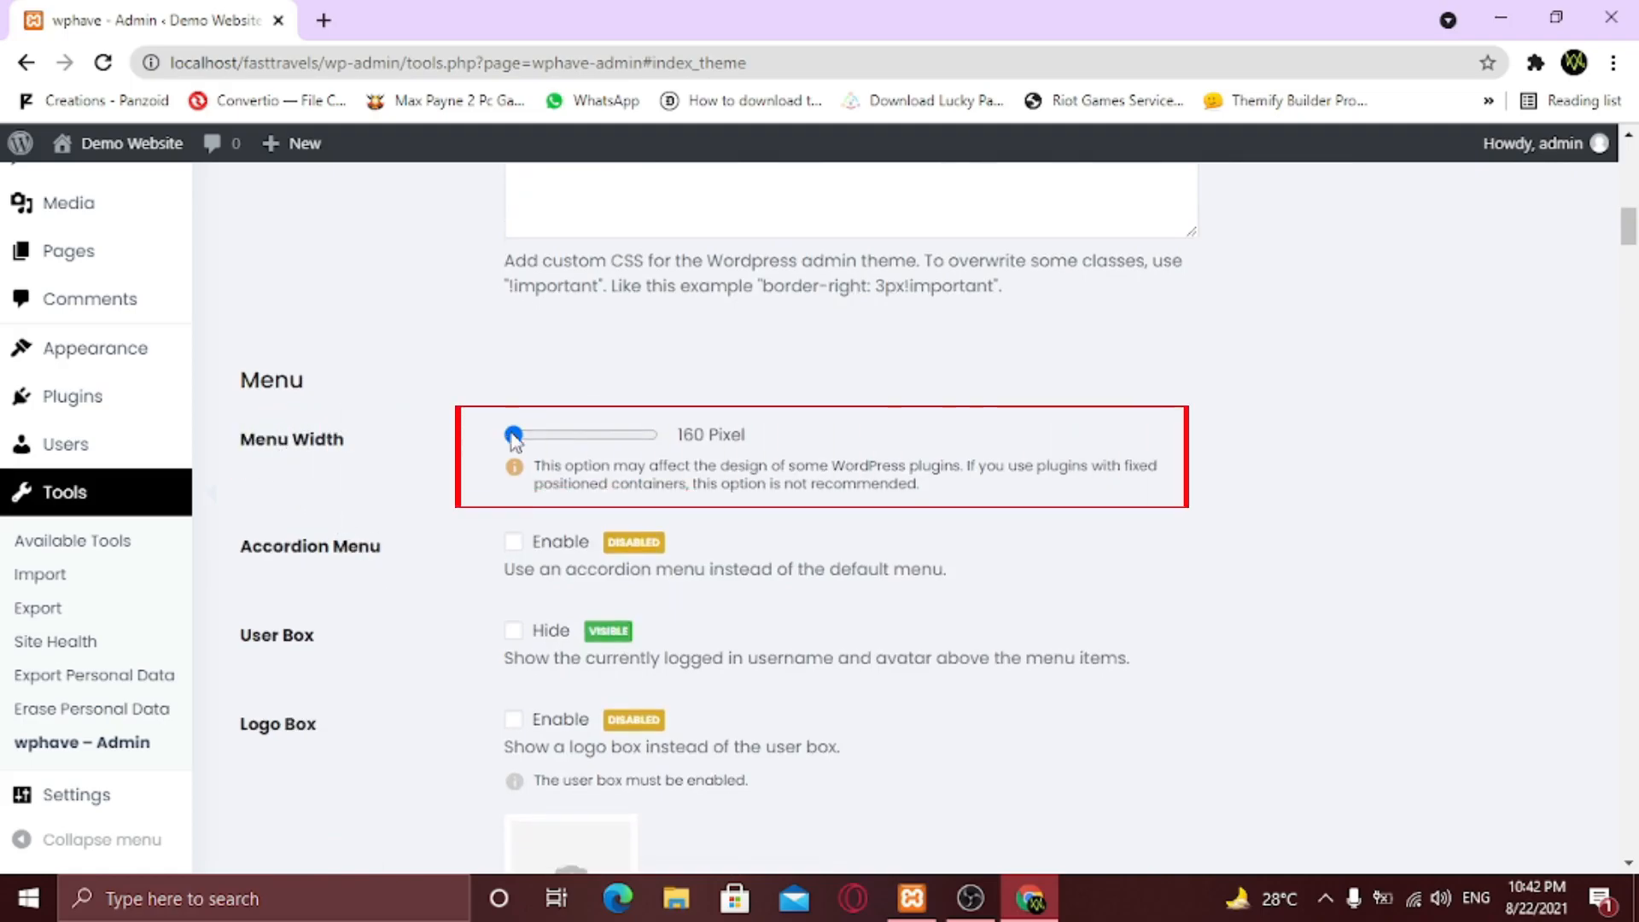
drag(513, 436, 525, 437)
key(Left)
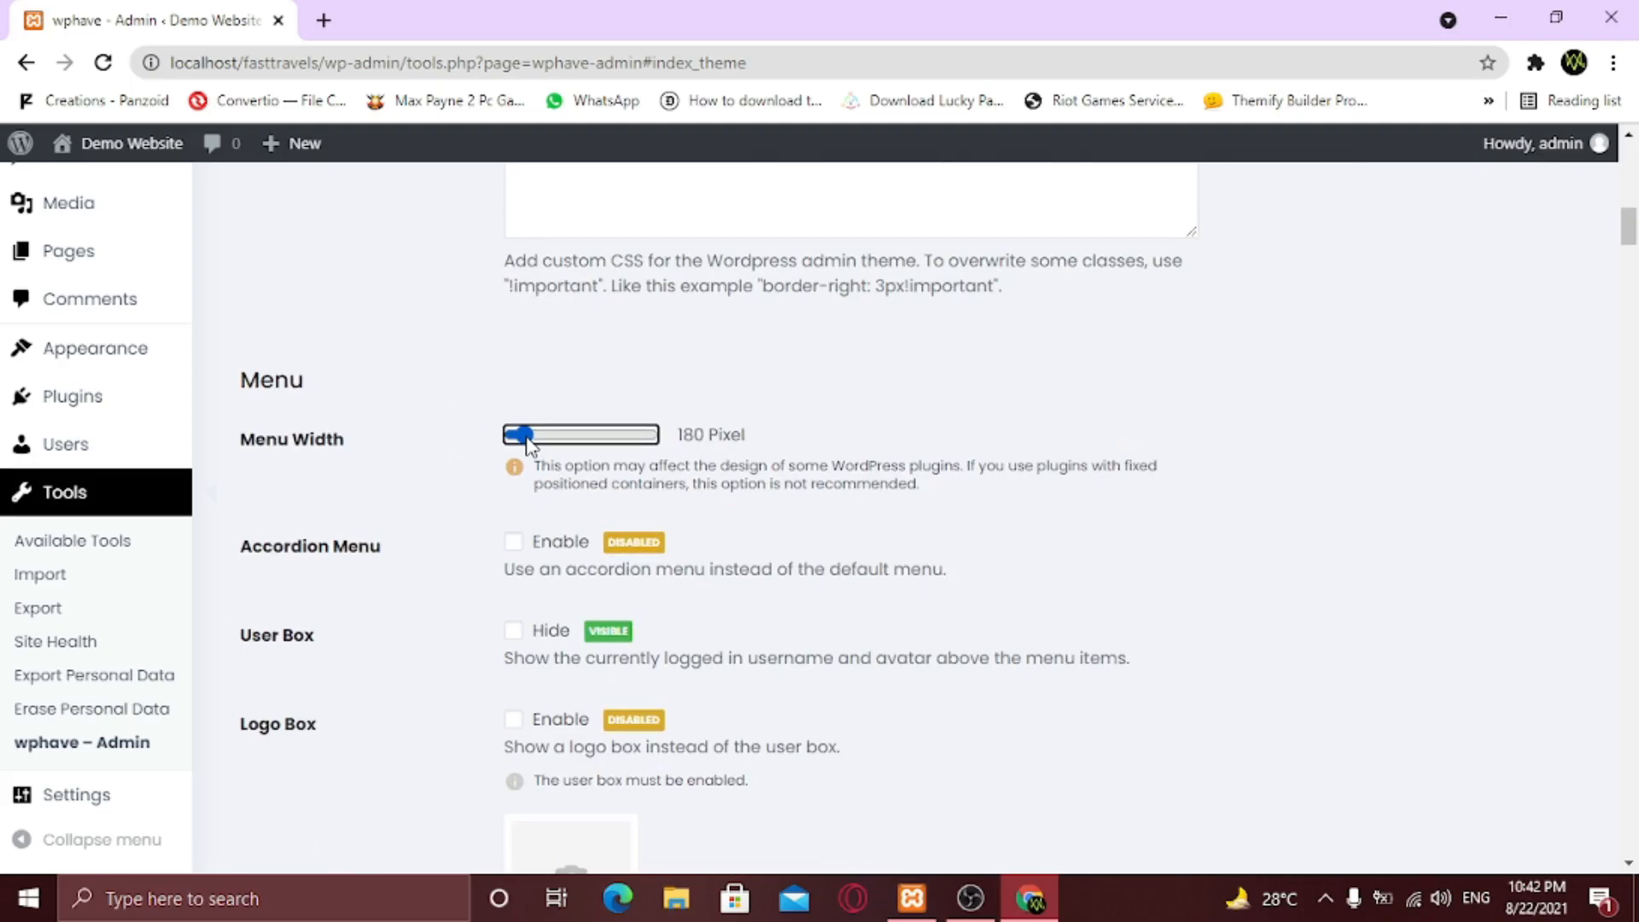
click(834, 410)
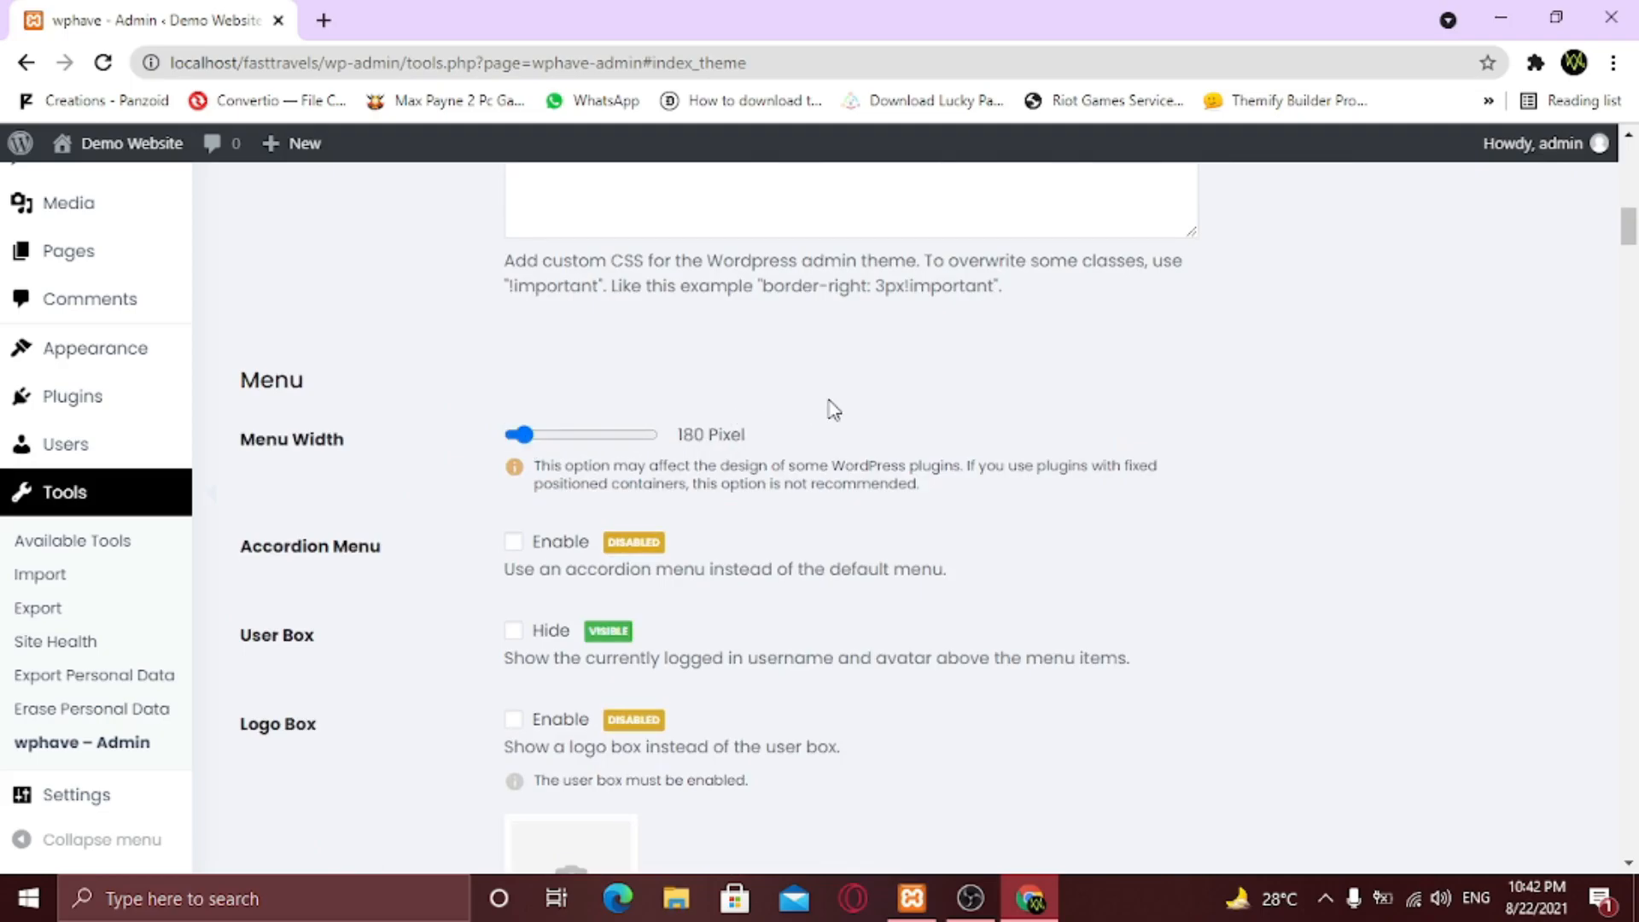
drag(1628, 226, 1631, 568)
scroll(1618, 700, down, 20)
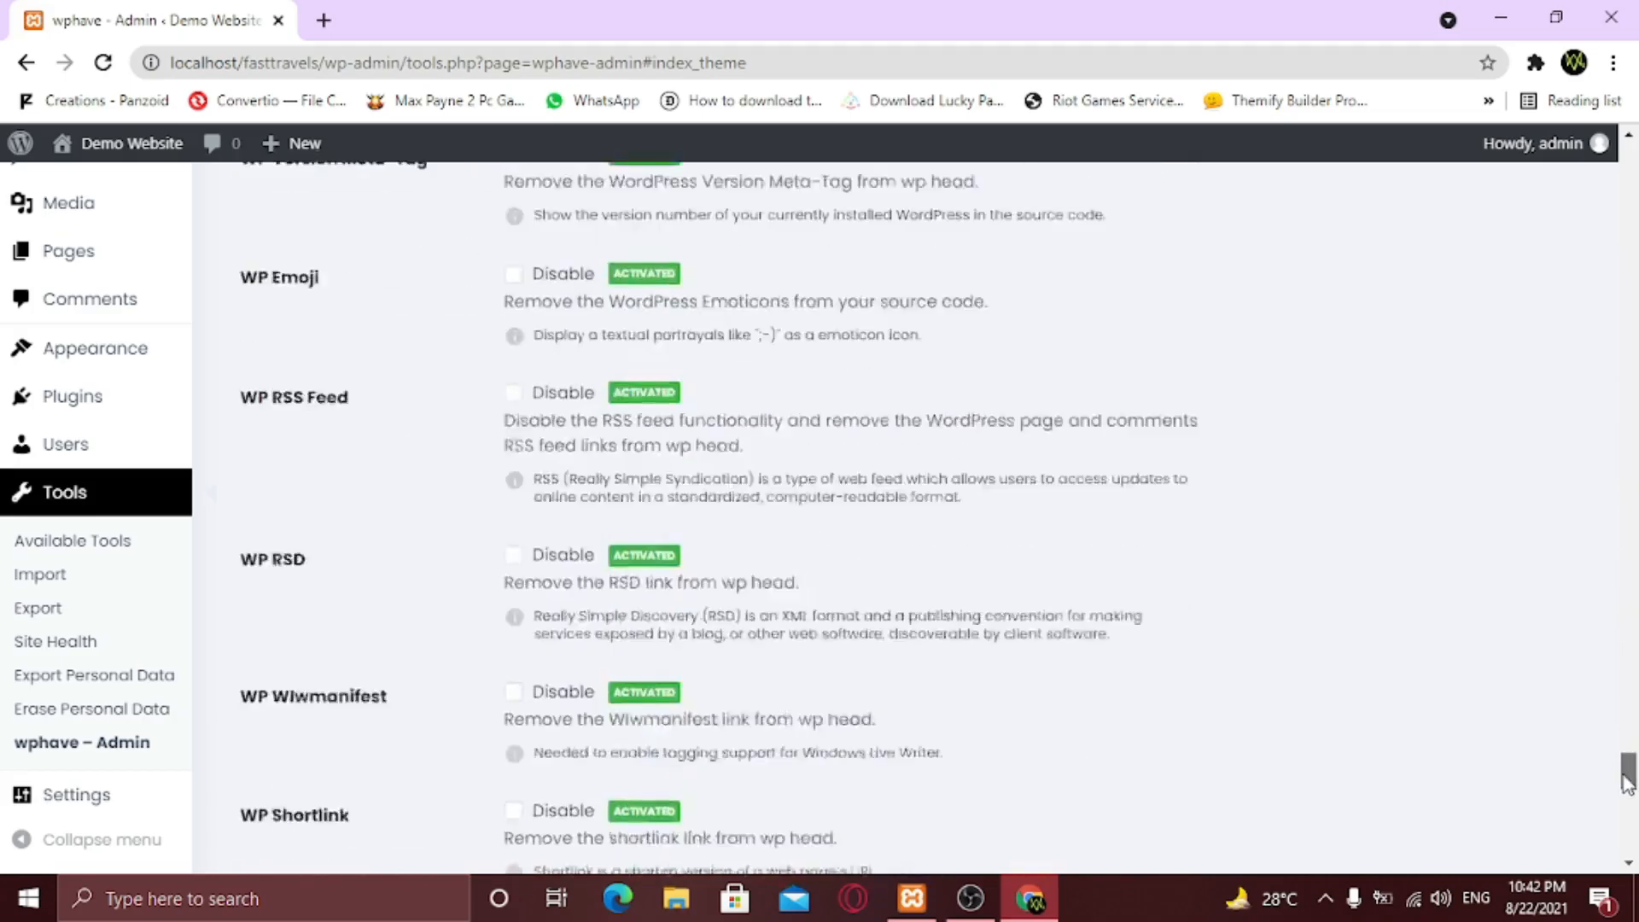
click(544, 646)
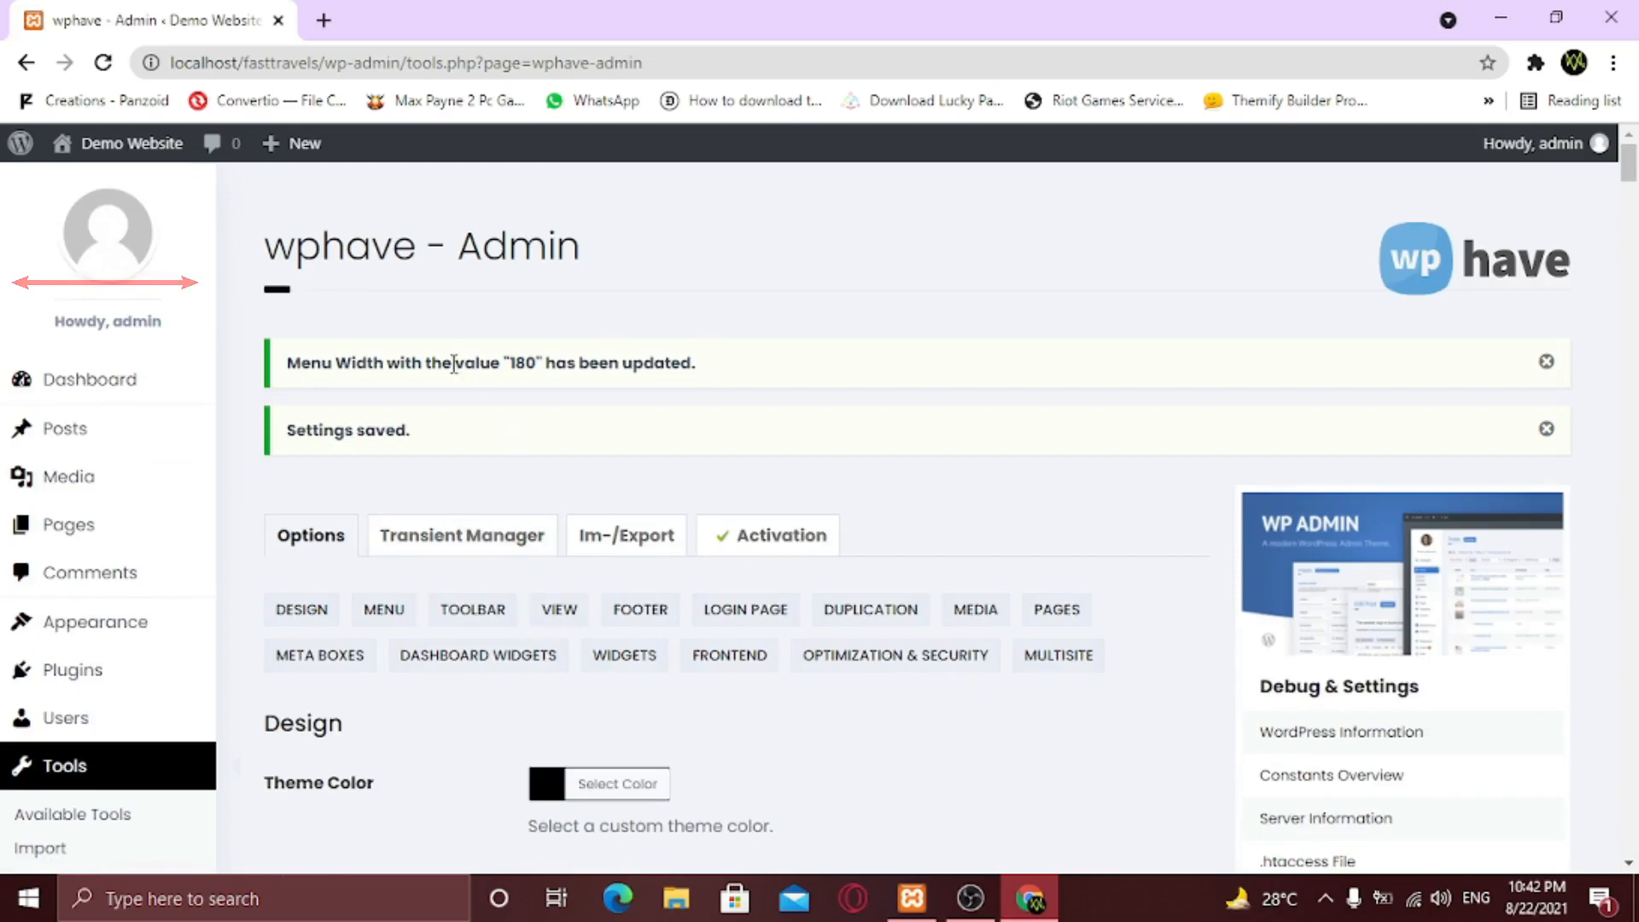
drag(351, 365, 714, 363)
click(741, 358)
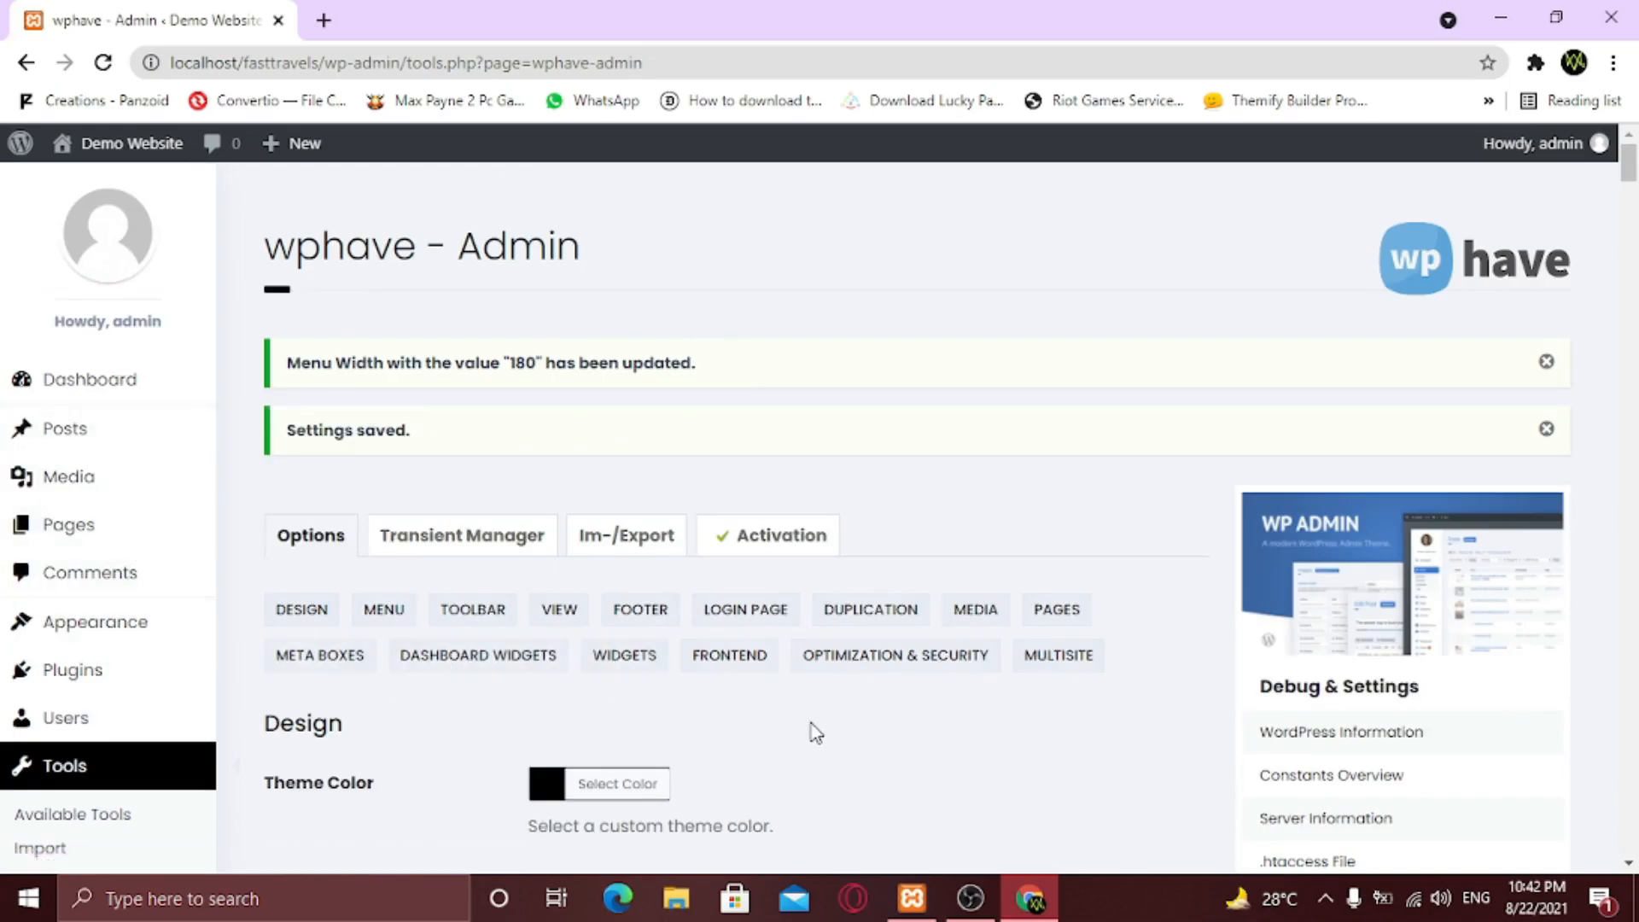
Examine the Menu options for accordion menu, user box, logo box and logo size, and the first Toolbar options.
scroll(815, 733, down, 7)
scroll(811, 732, up, 3)
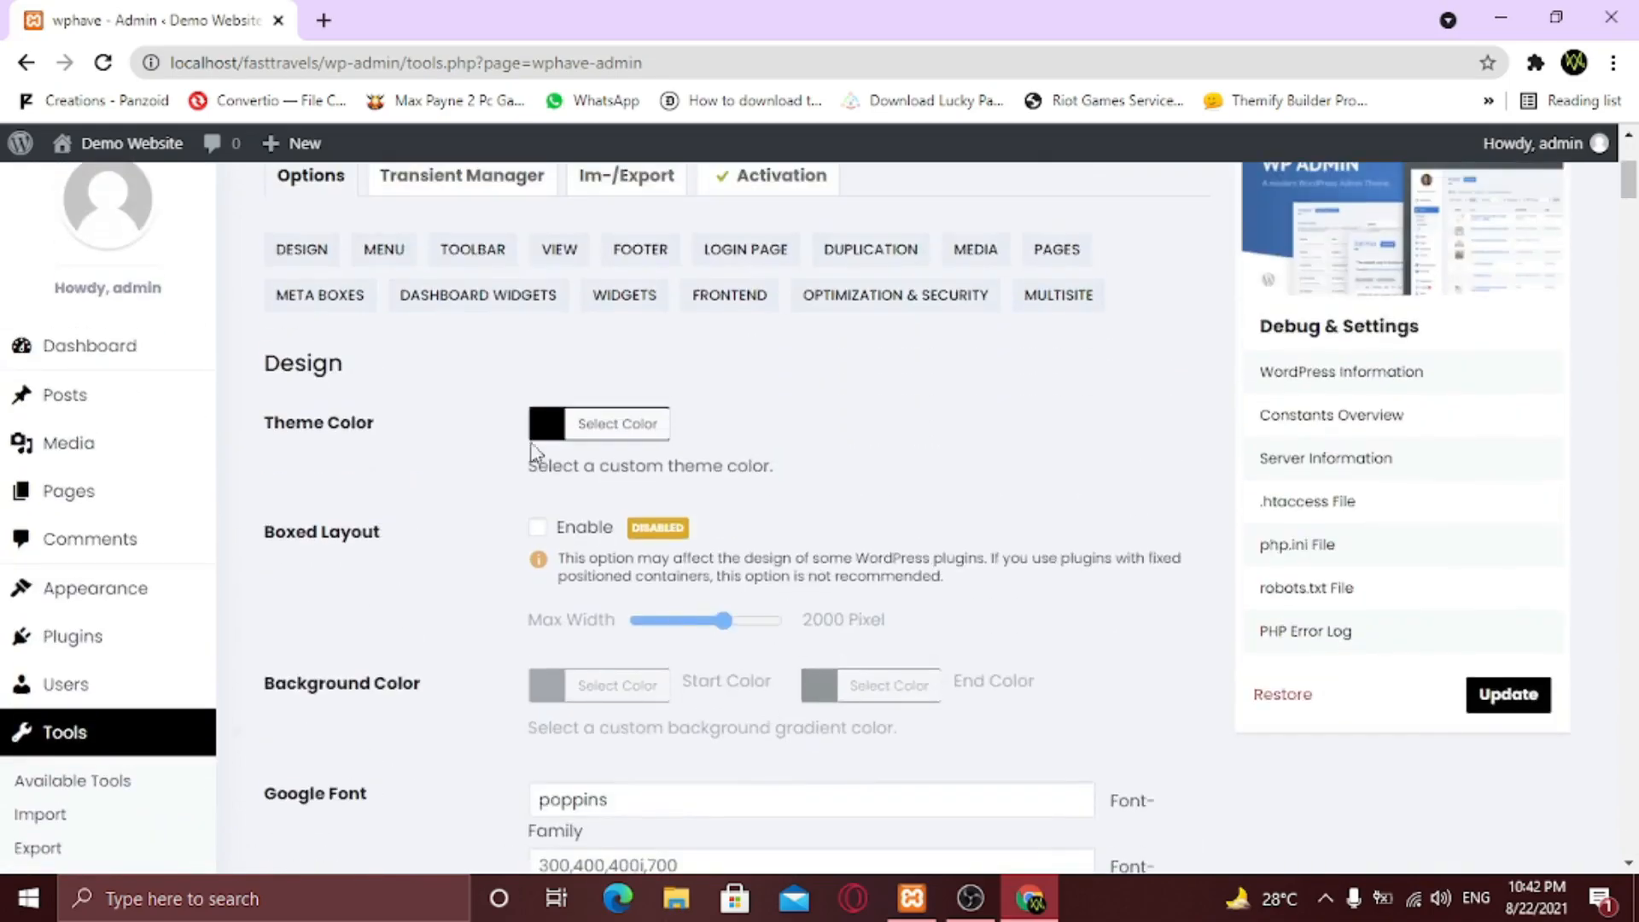
click(394, 253)
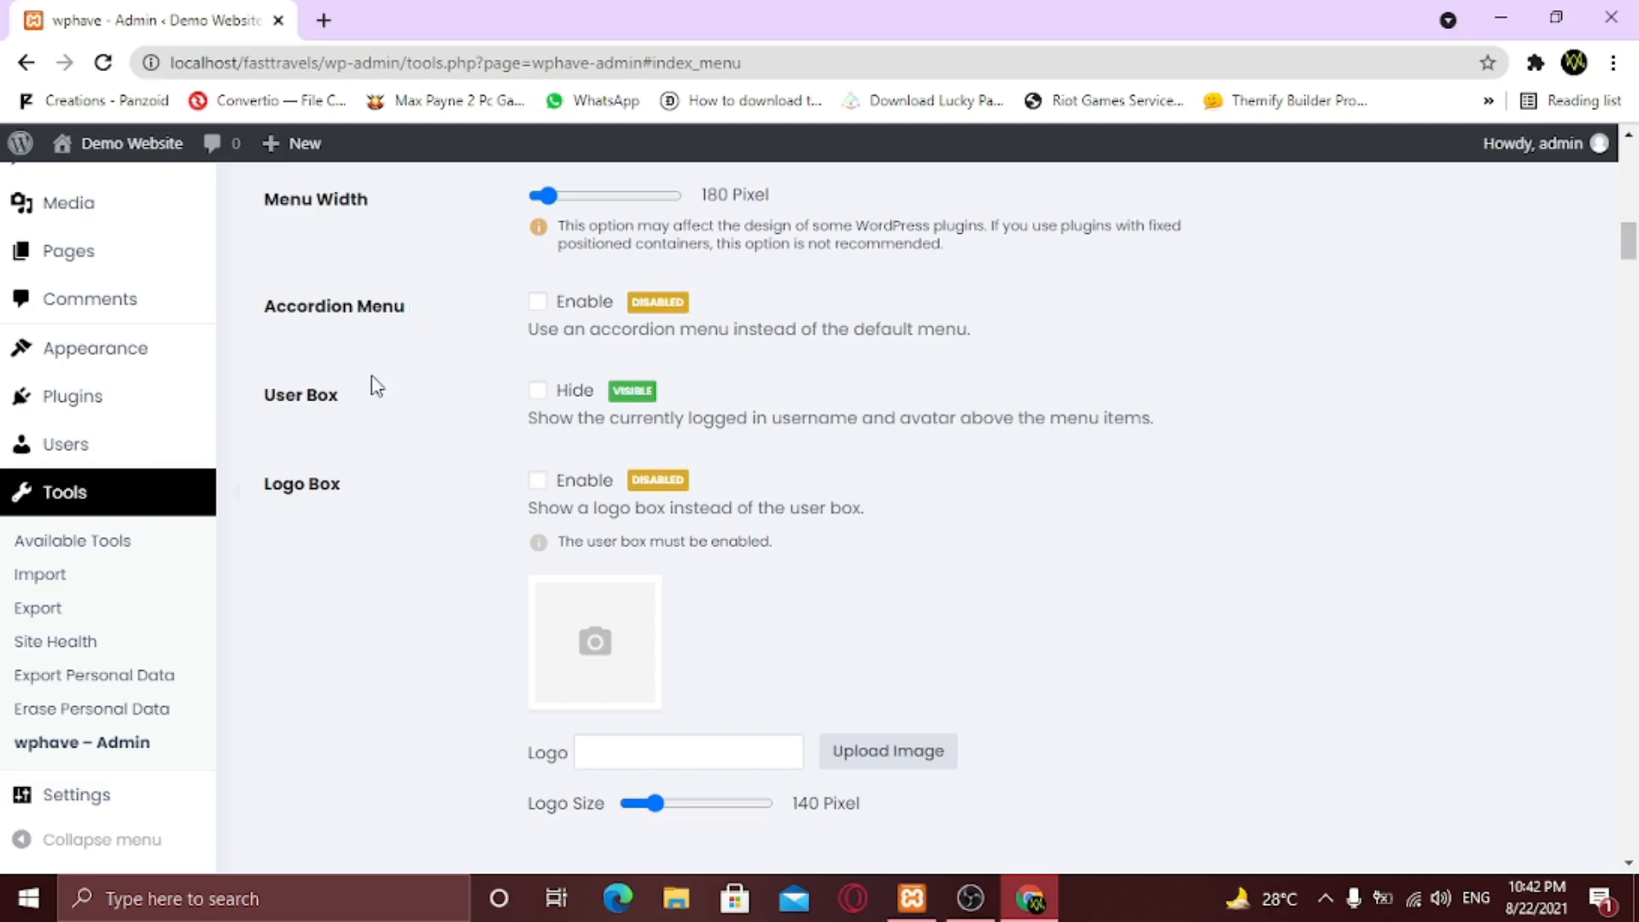
scroll(344, 413, up, 4)
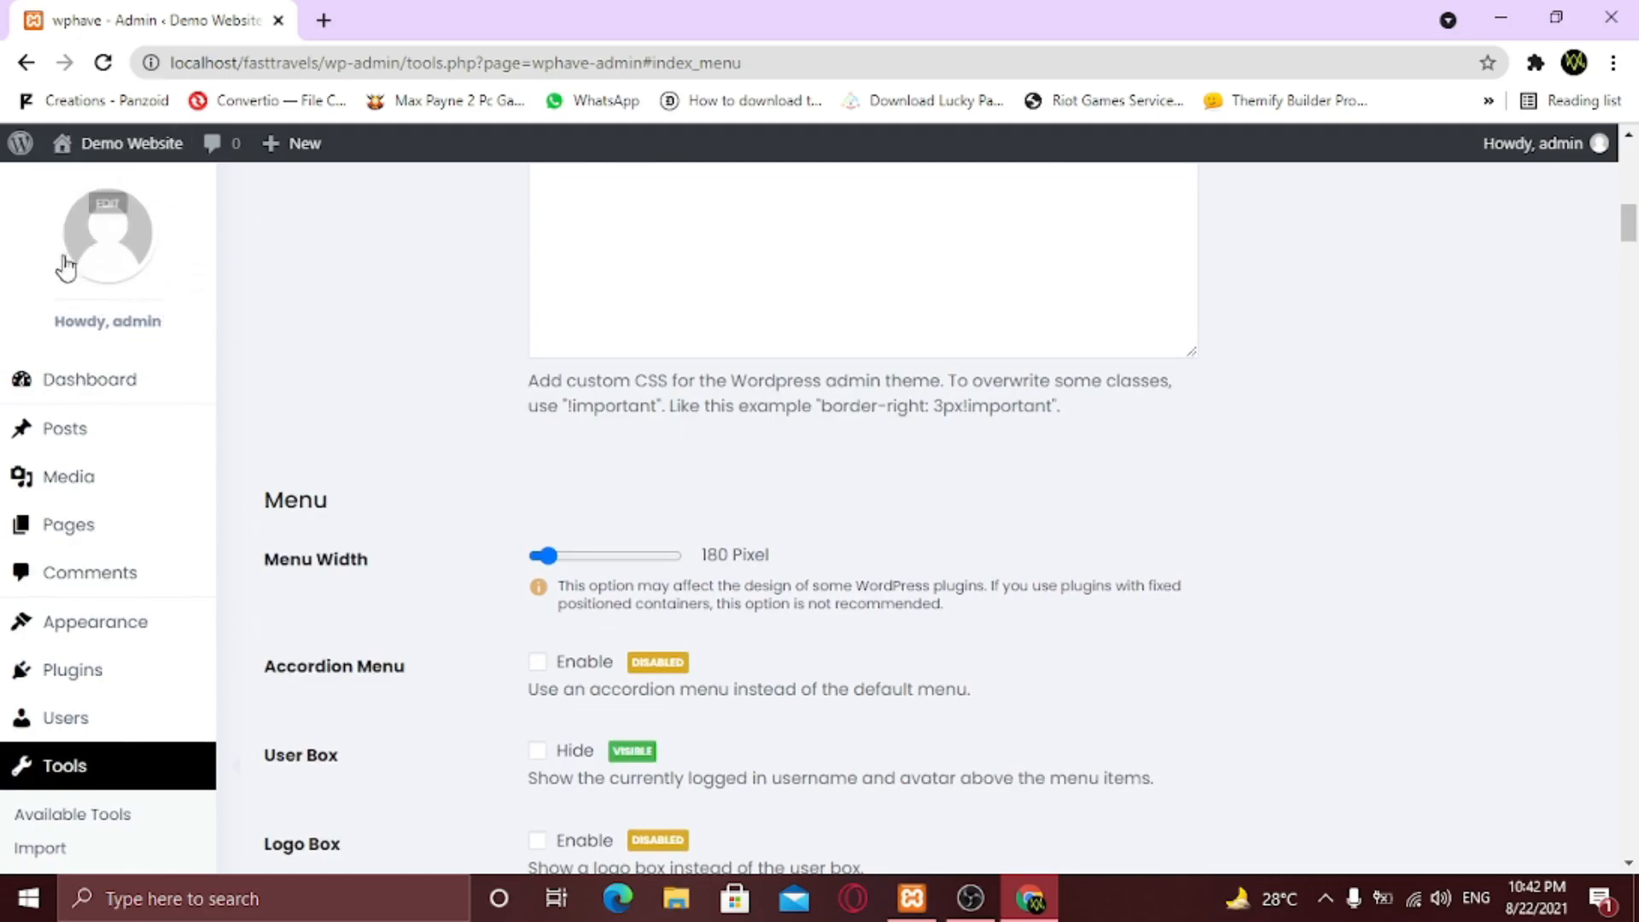
scroll(414, 389, down, 2)
scroll(414, 389, down, 3)
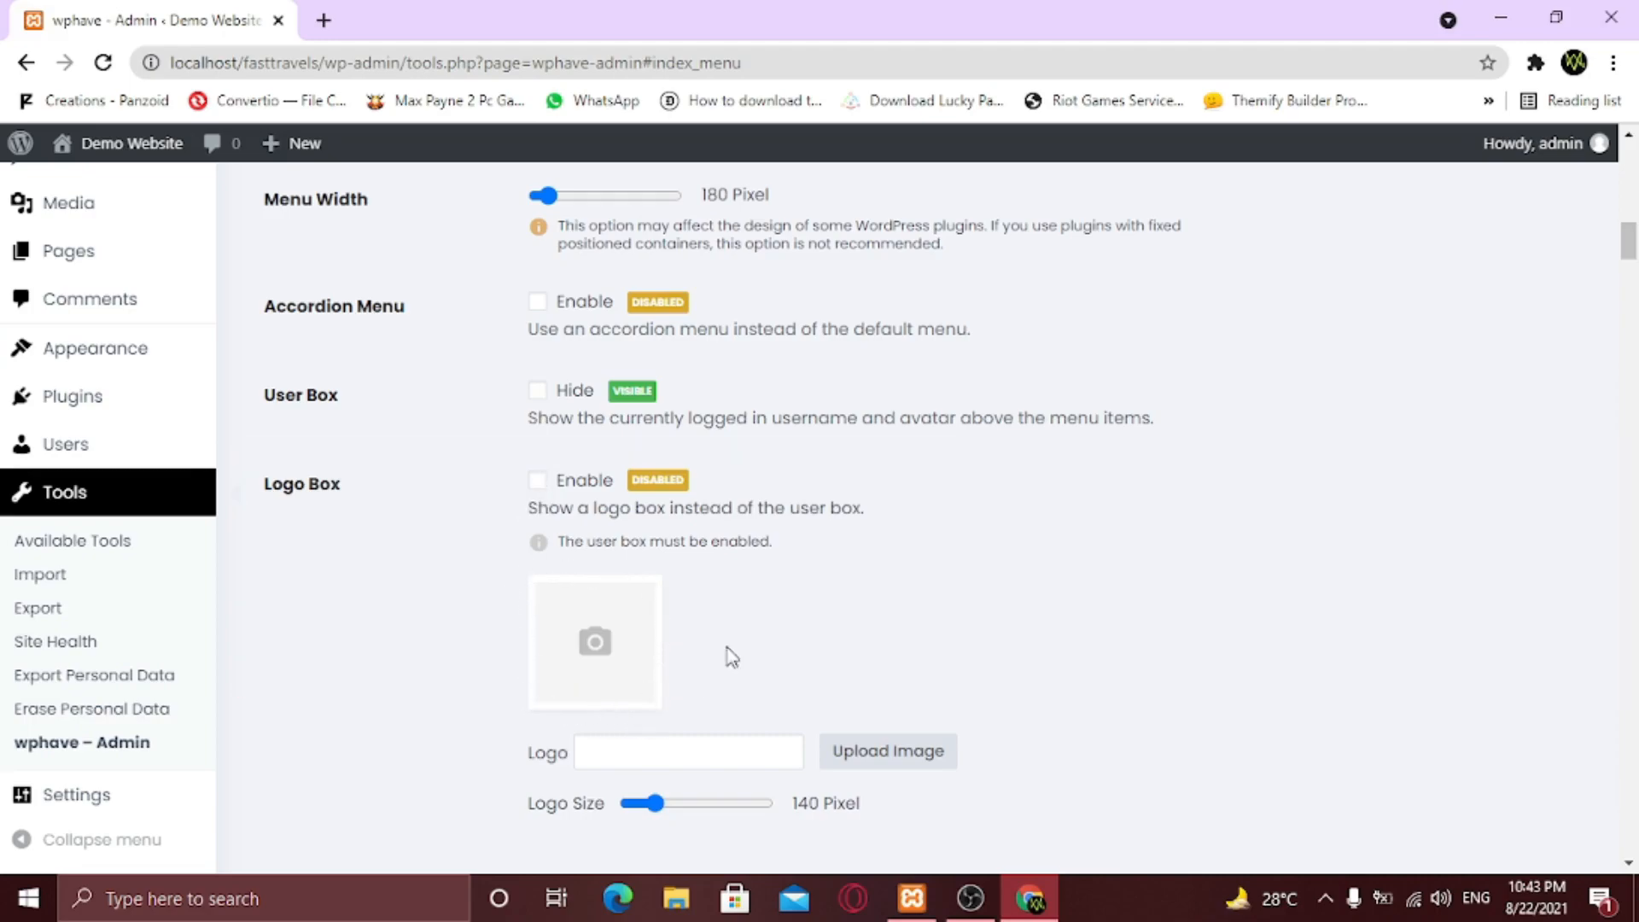
scroll(948, 611, down, 3)
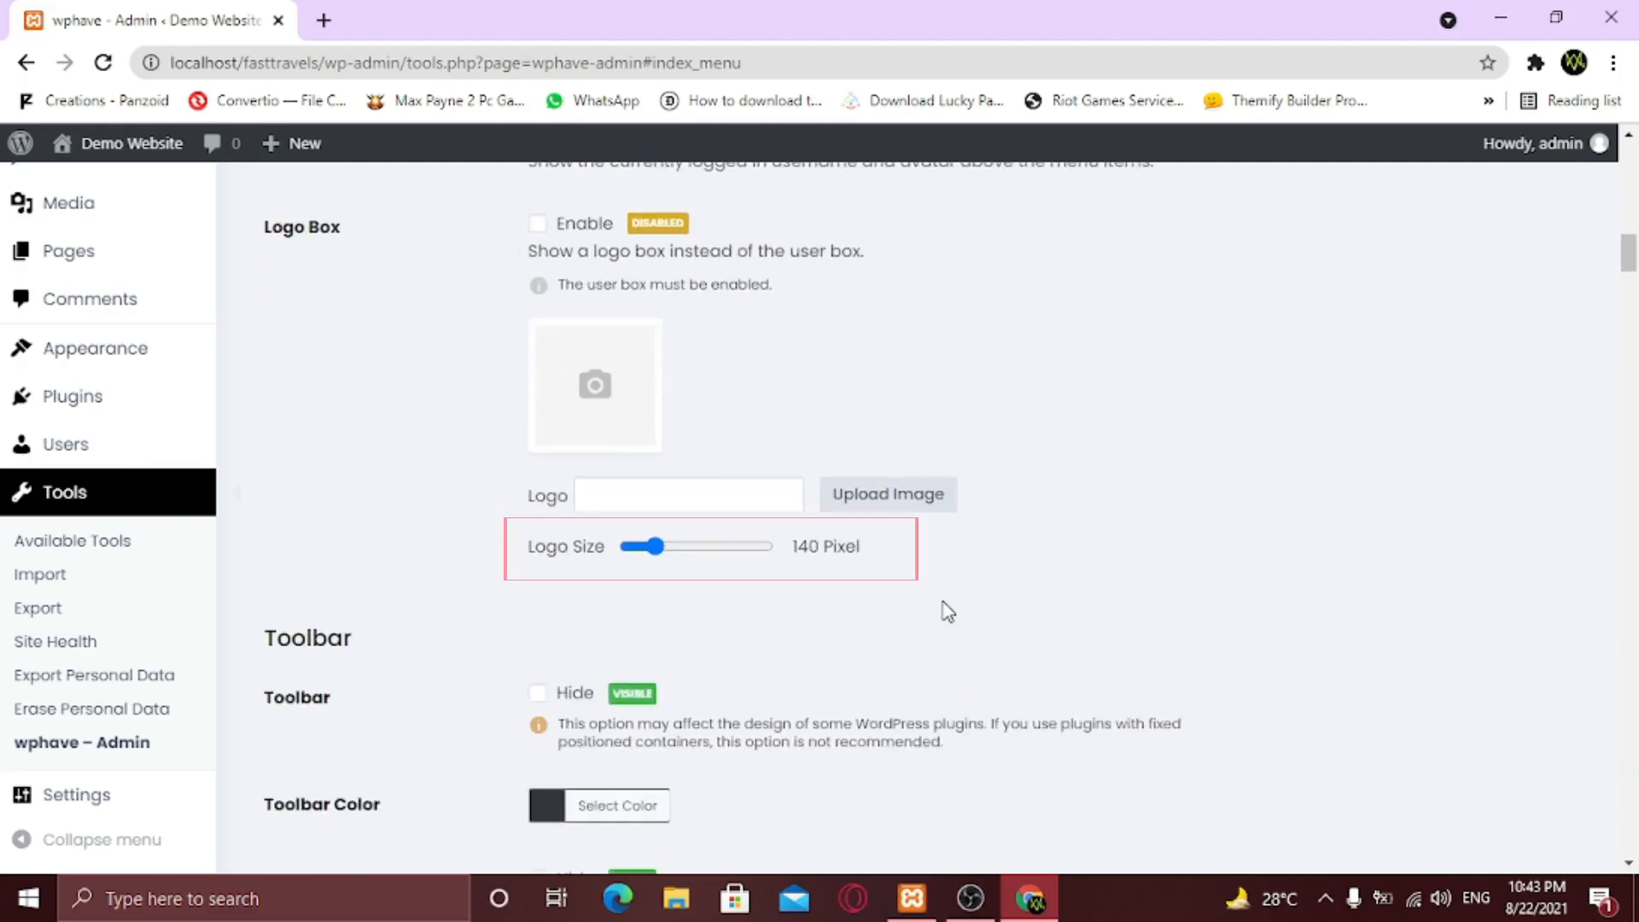
scroll(949, 610, down, 3)
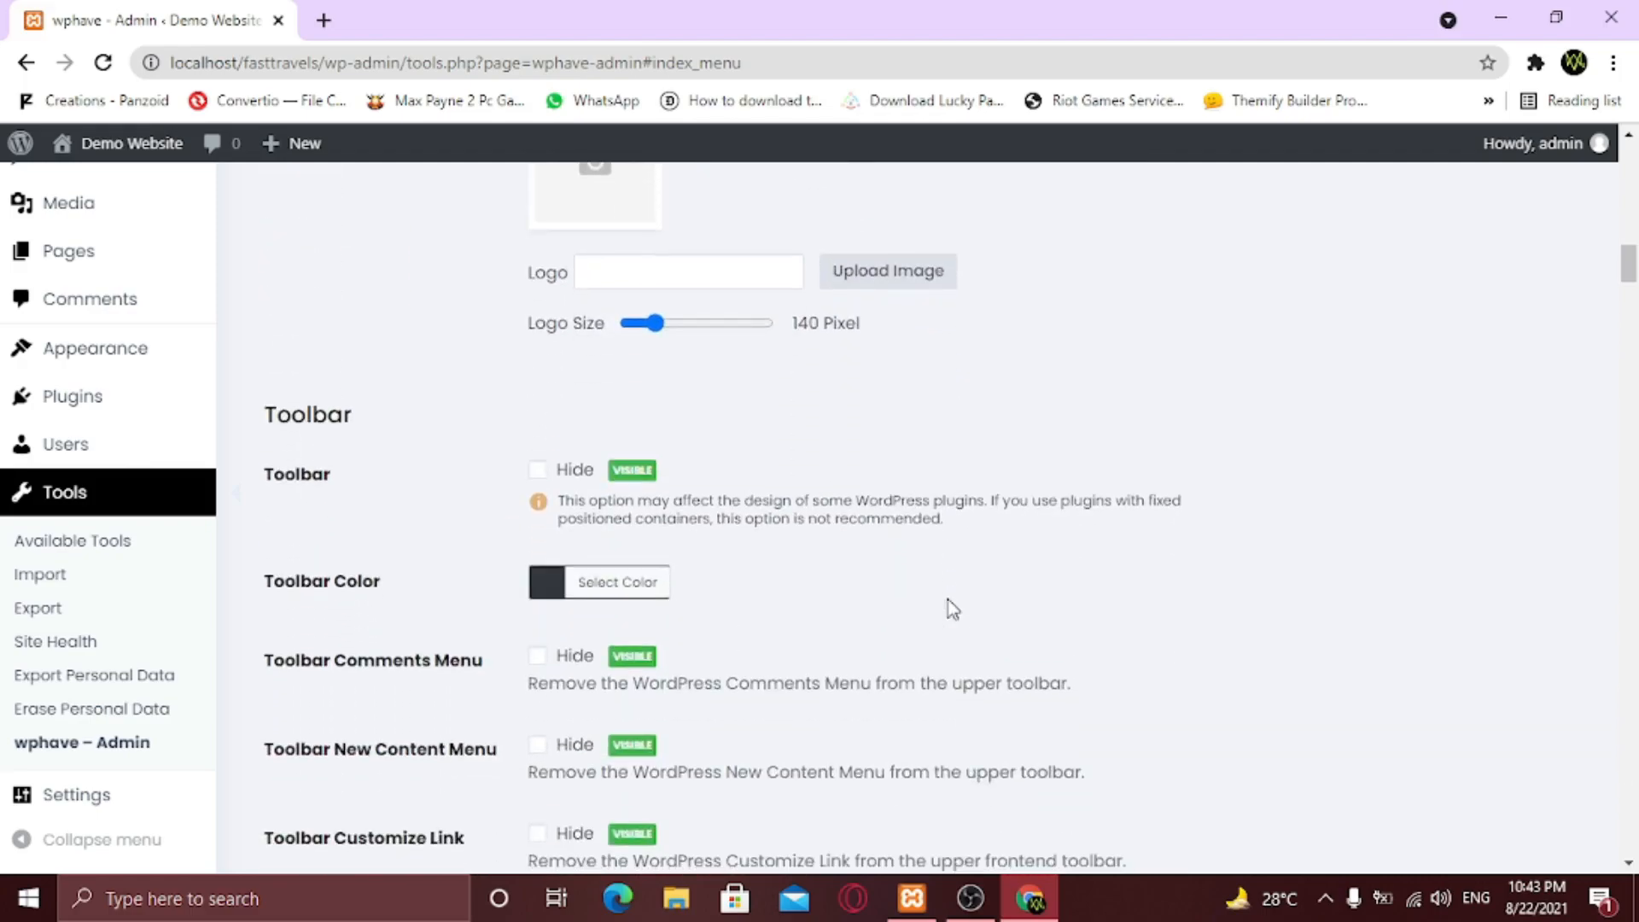
scroll(953, 610, down, 1)
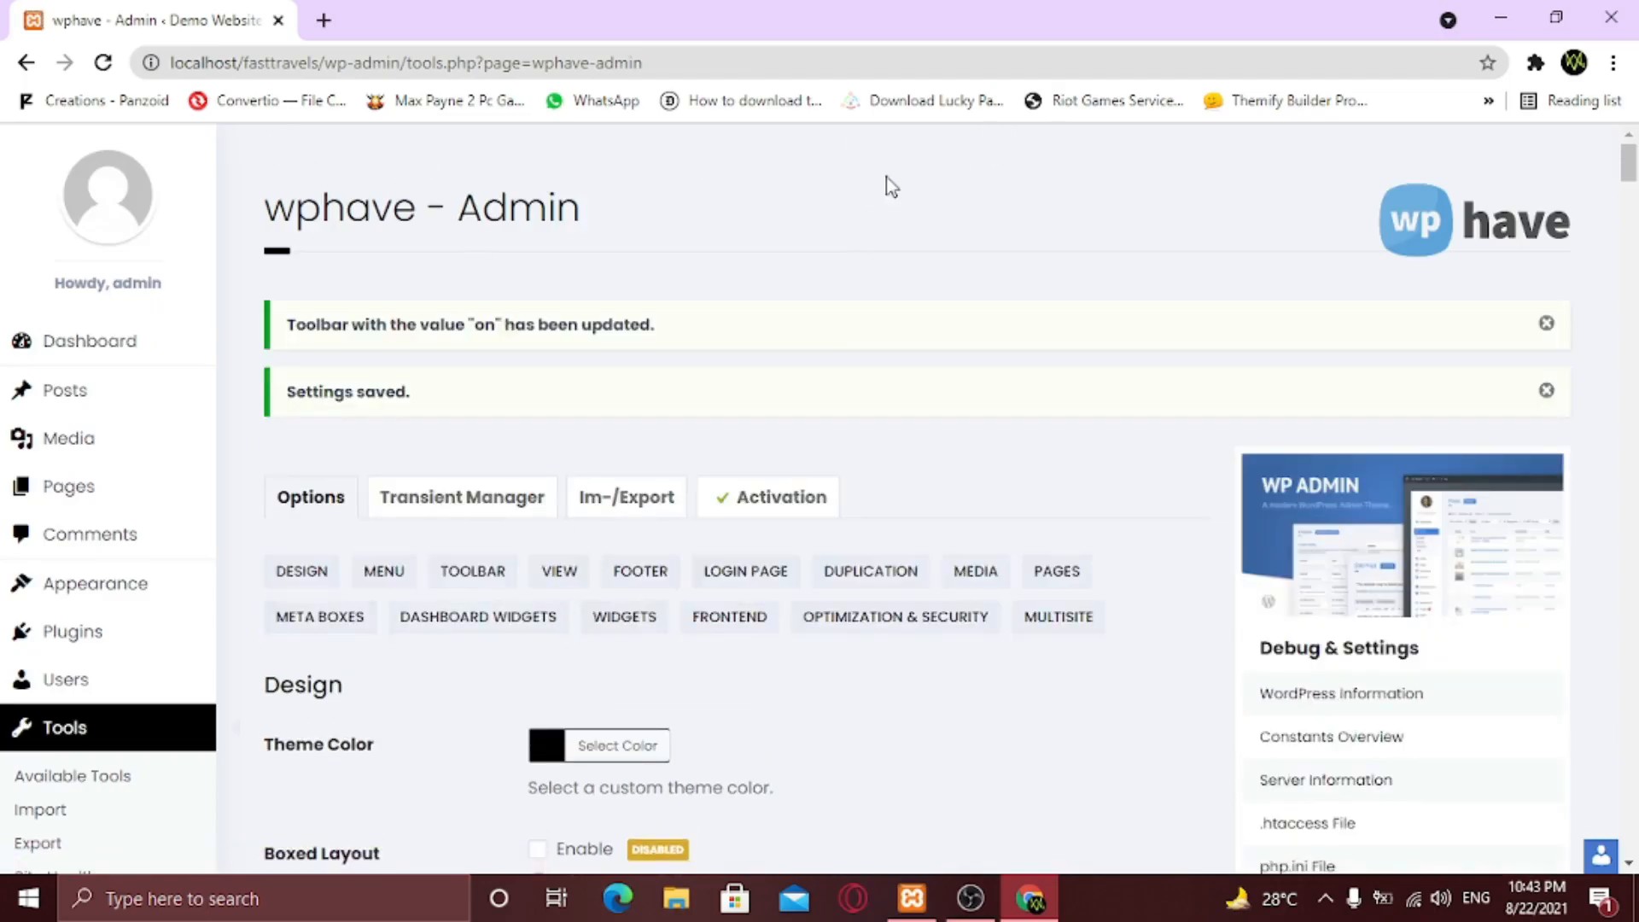
In the Toolbar options, turn off Hide for the Toolbar and save the settings.
click(475, 573)
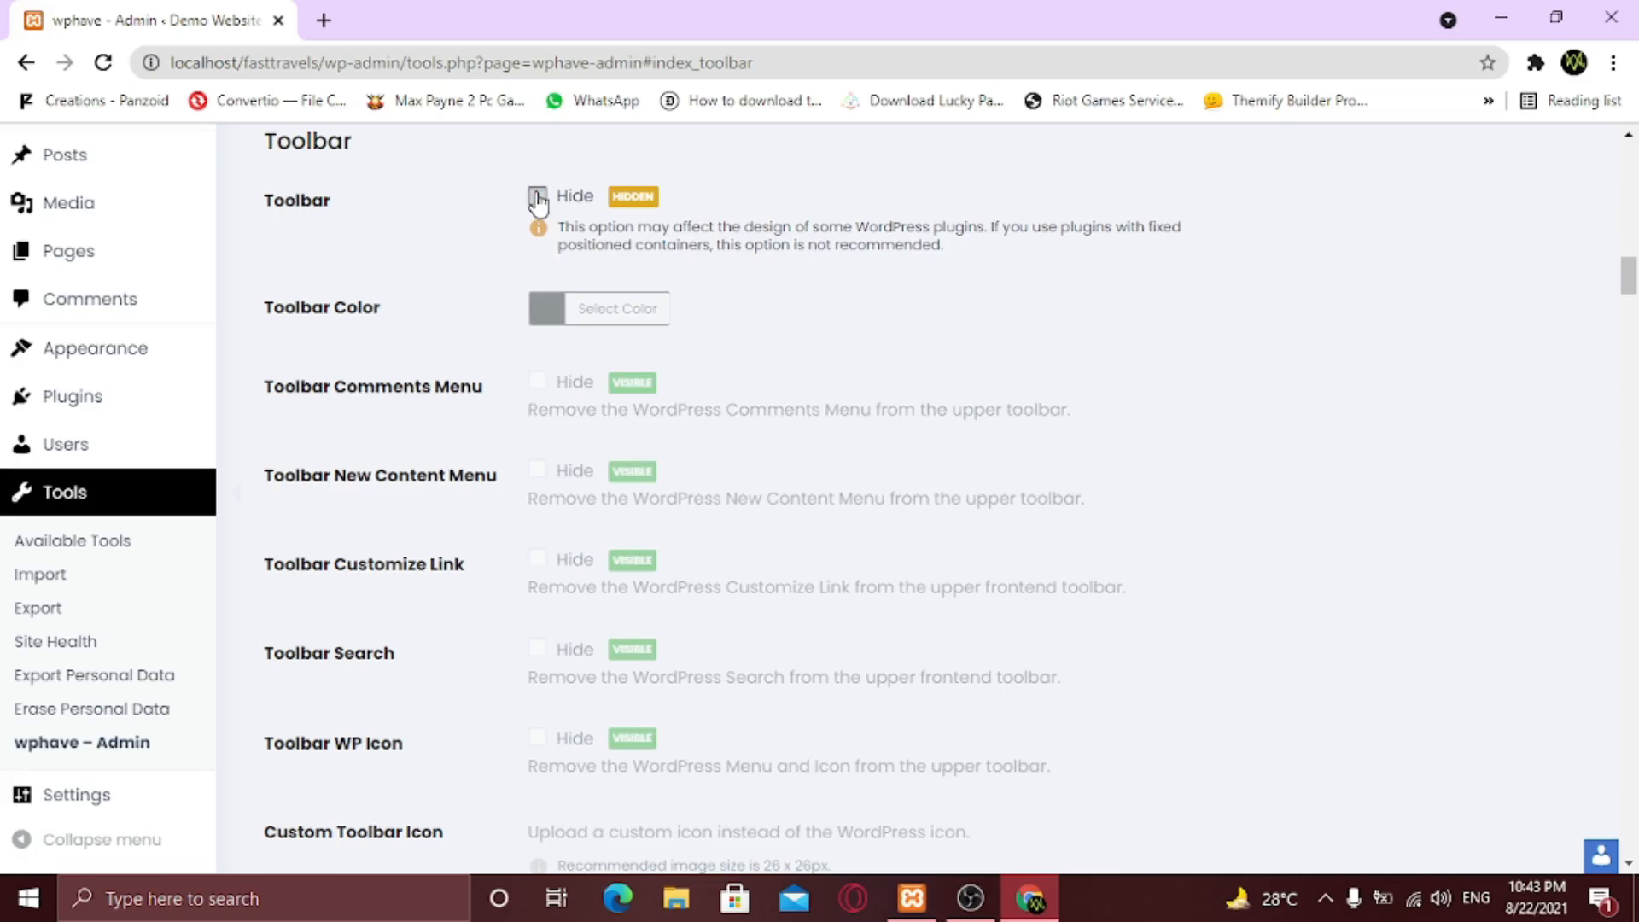
click(537, 199)
click(493, 544)
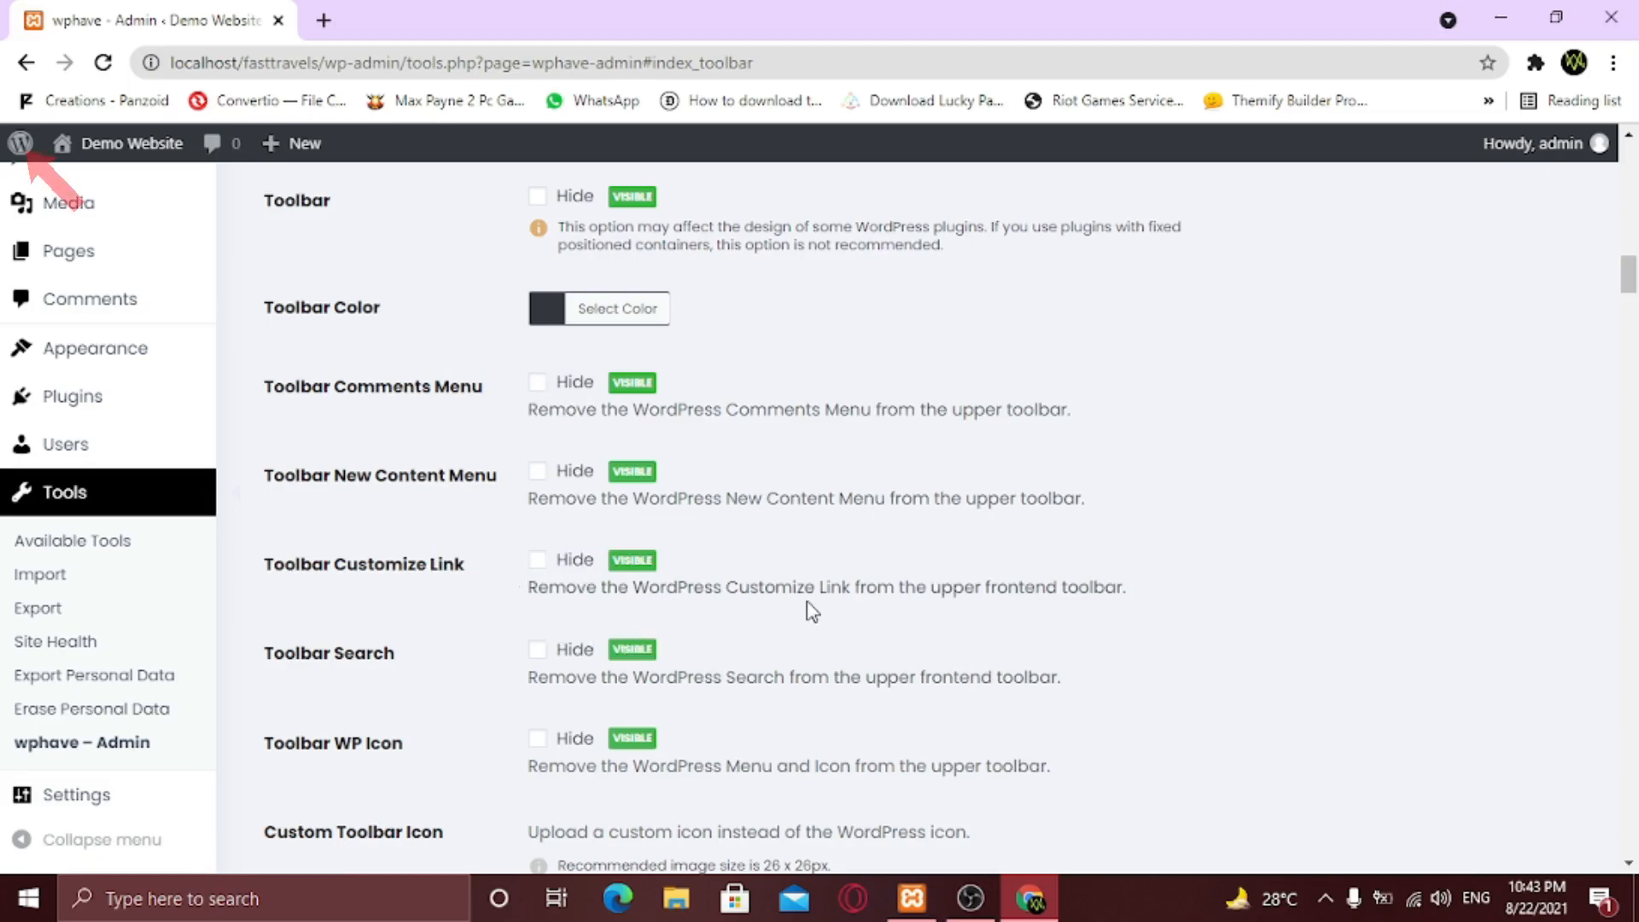
Review the remaining Toolbar options, set the Howdy Greeting Text to "Hello" and save the settings.
scroll(882, 572, down, 3)
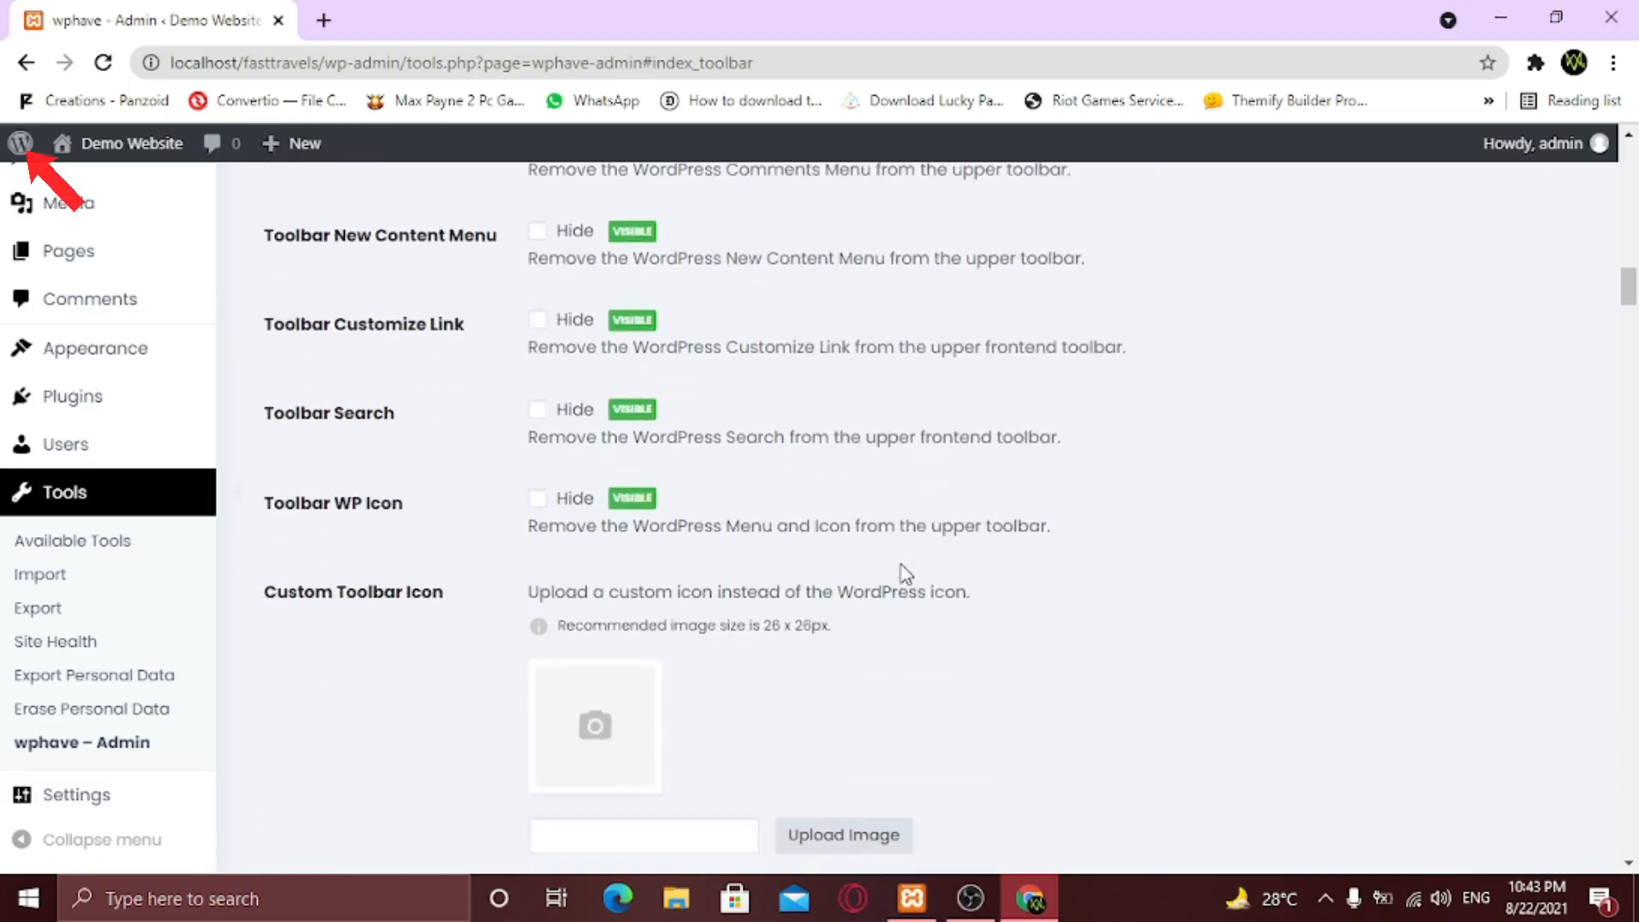
scroll(906, 574, down, 2)
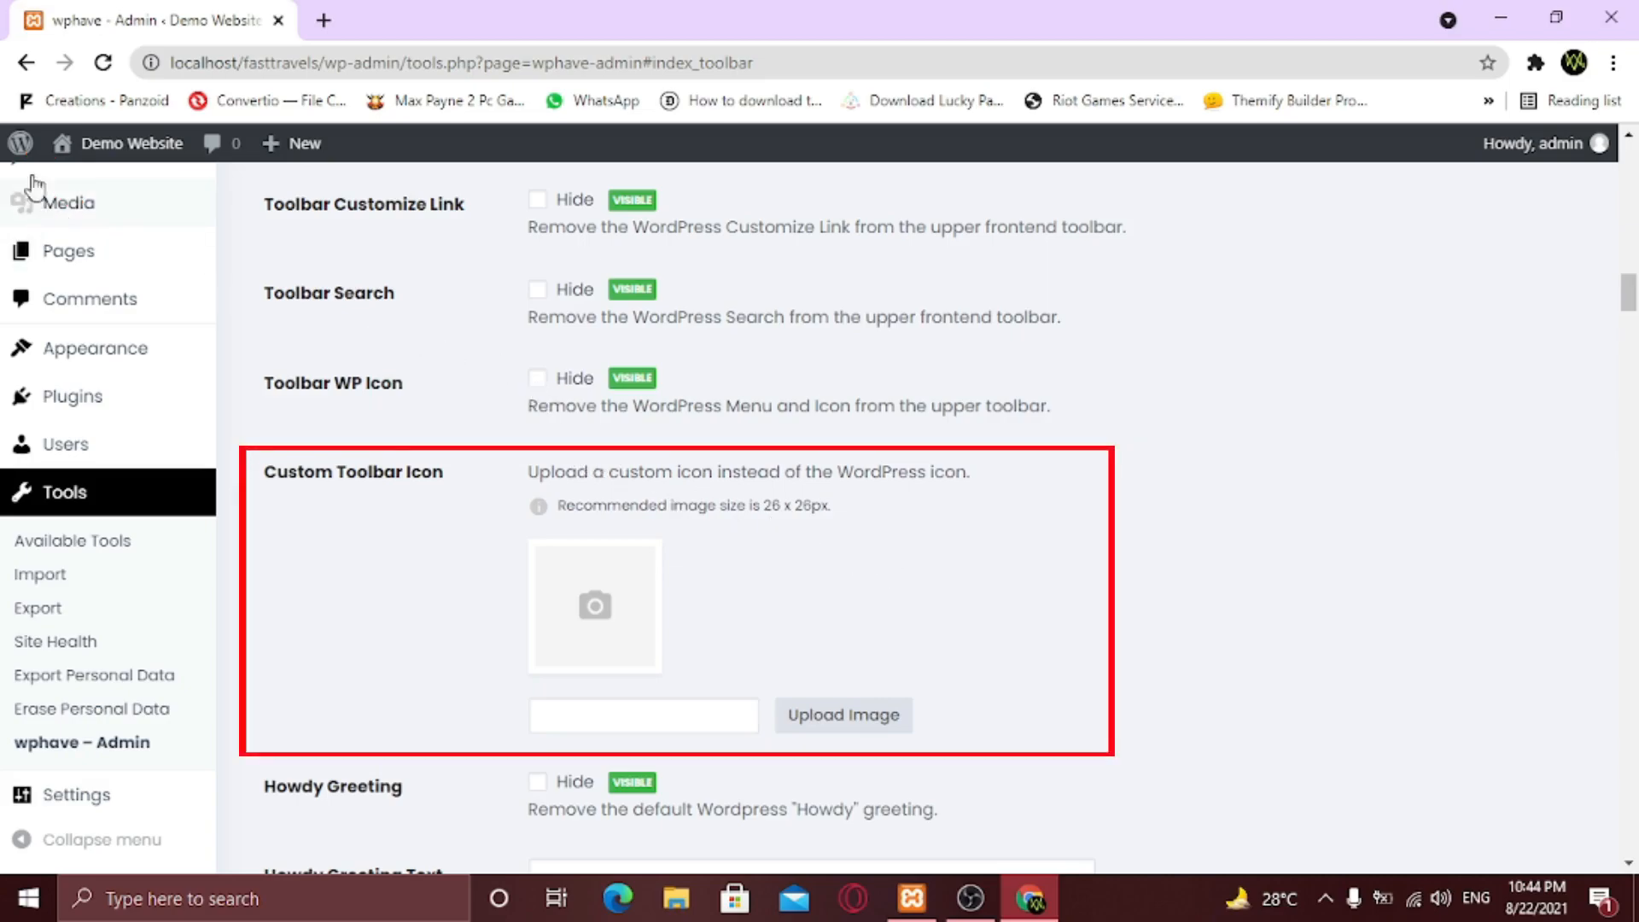
mouse_move(10, 152)
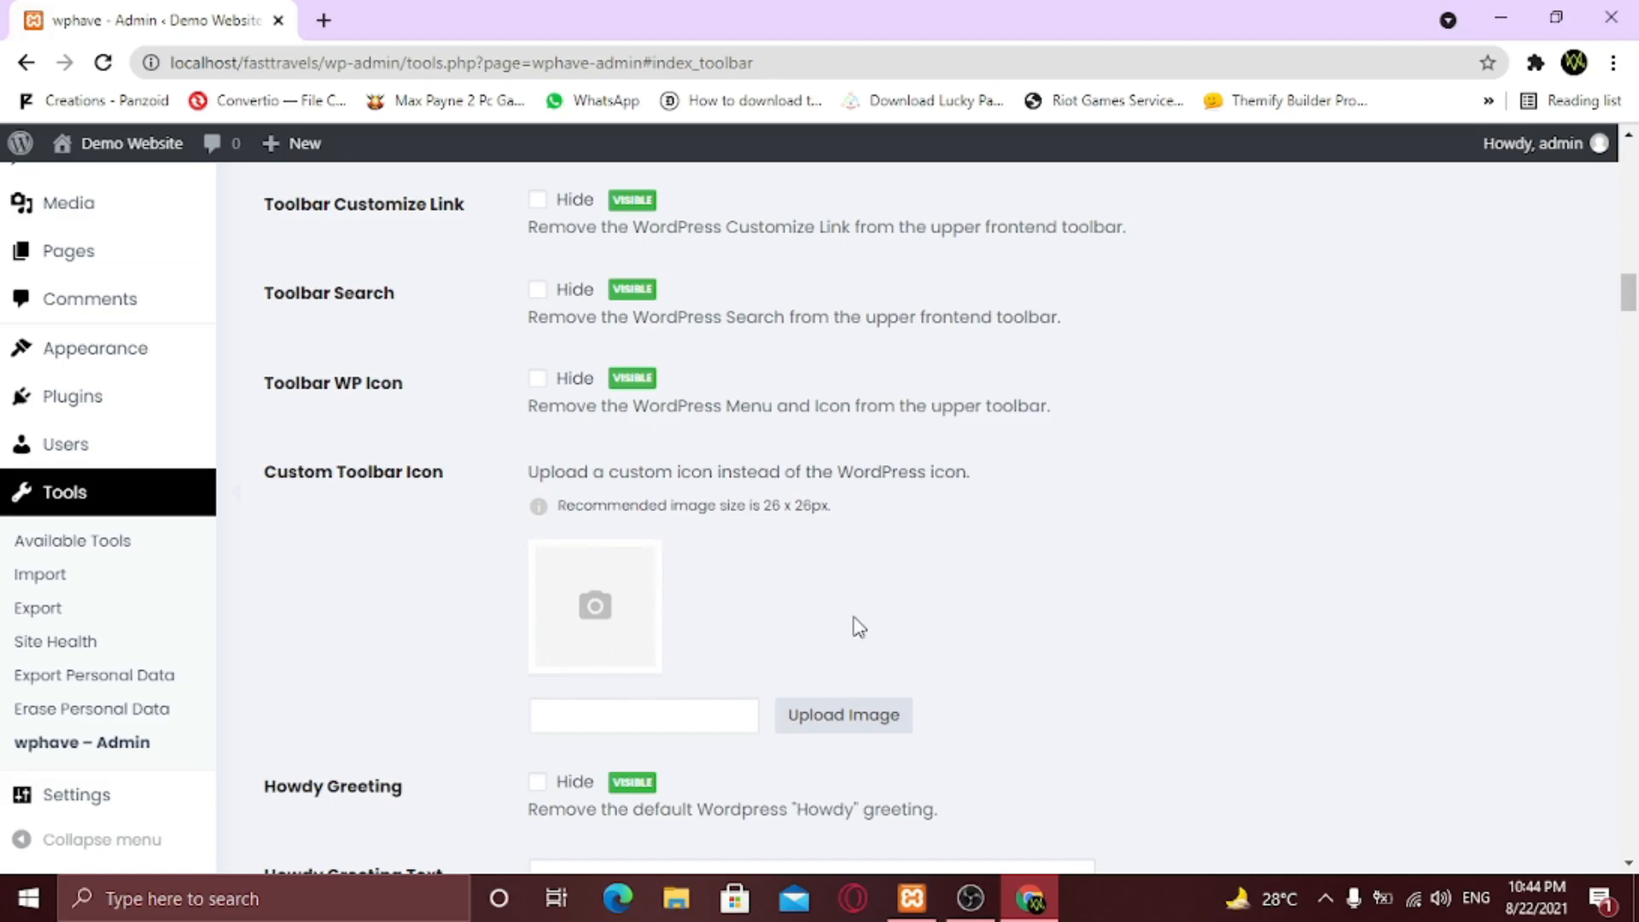
scroll(856, 628, down, 3)
scroll(911, 563, down, 2)
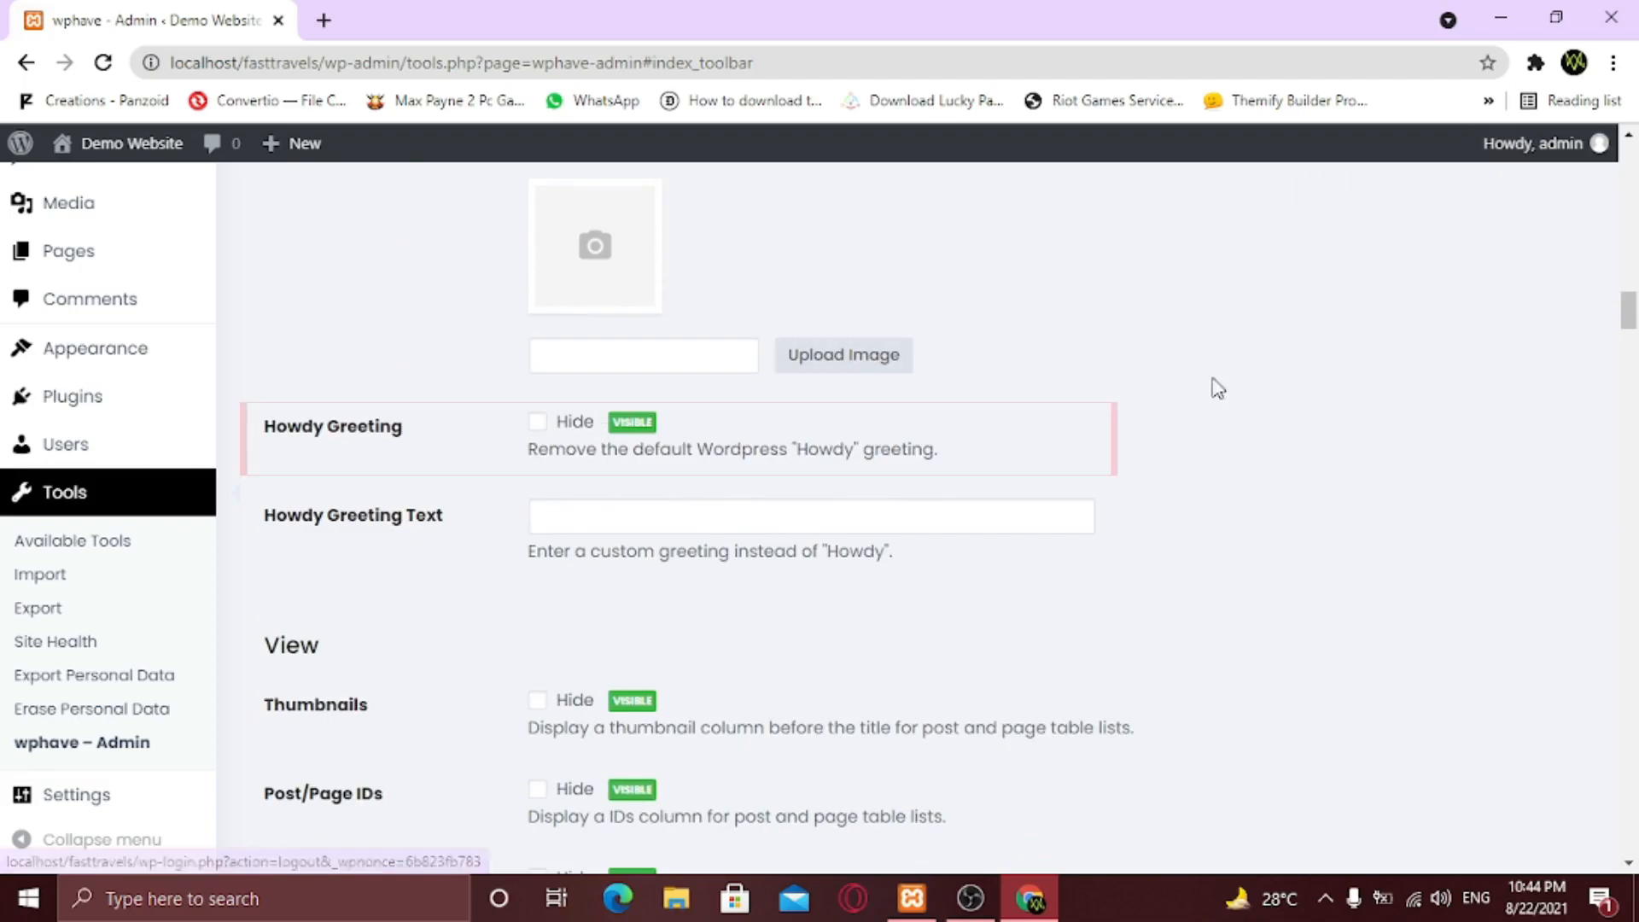
click(567, 522)
text(Hello)
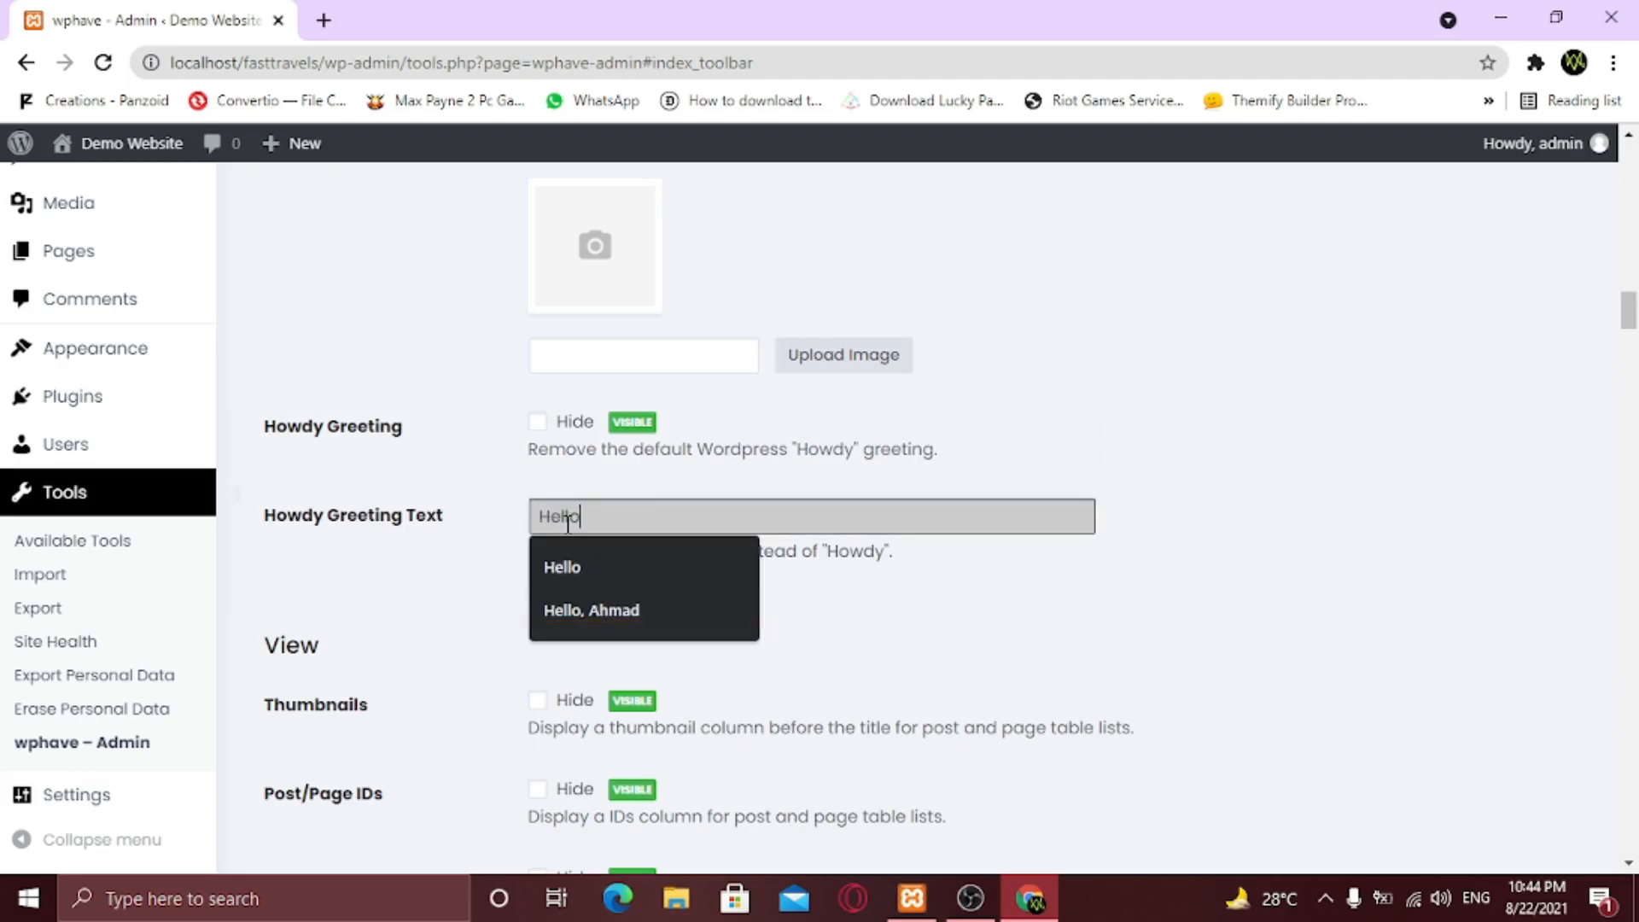
key(Return)
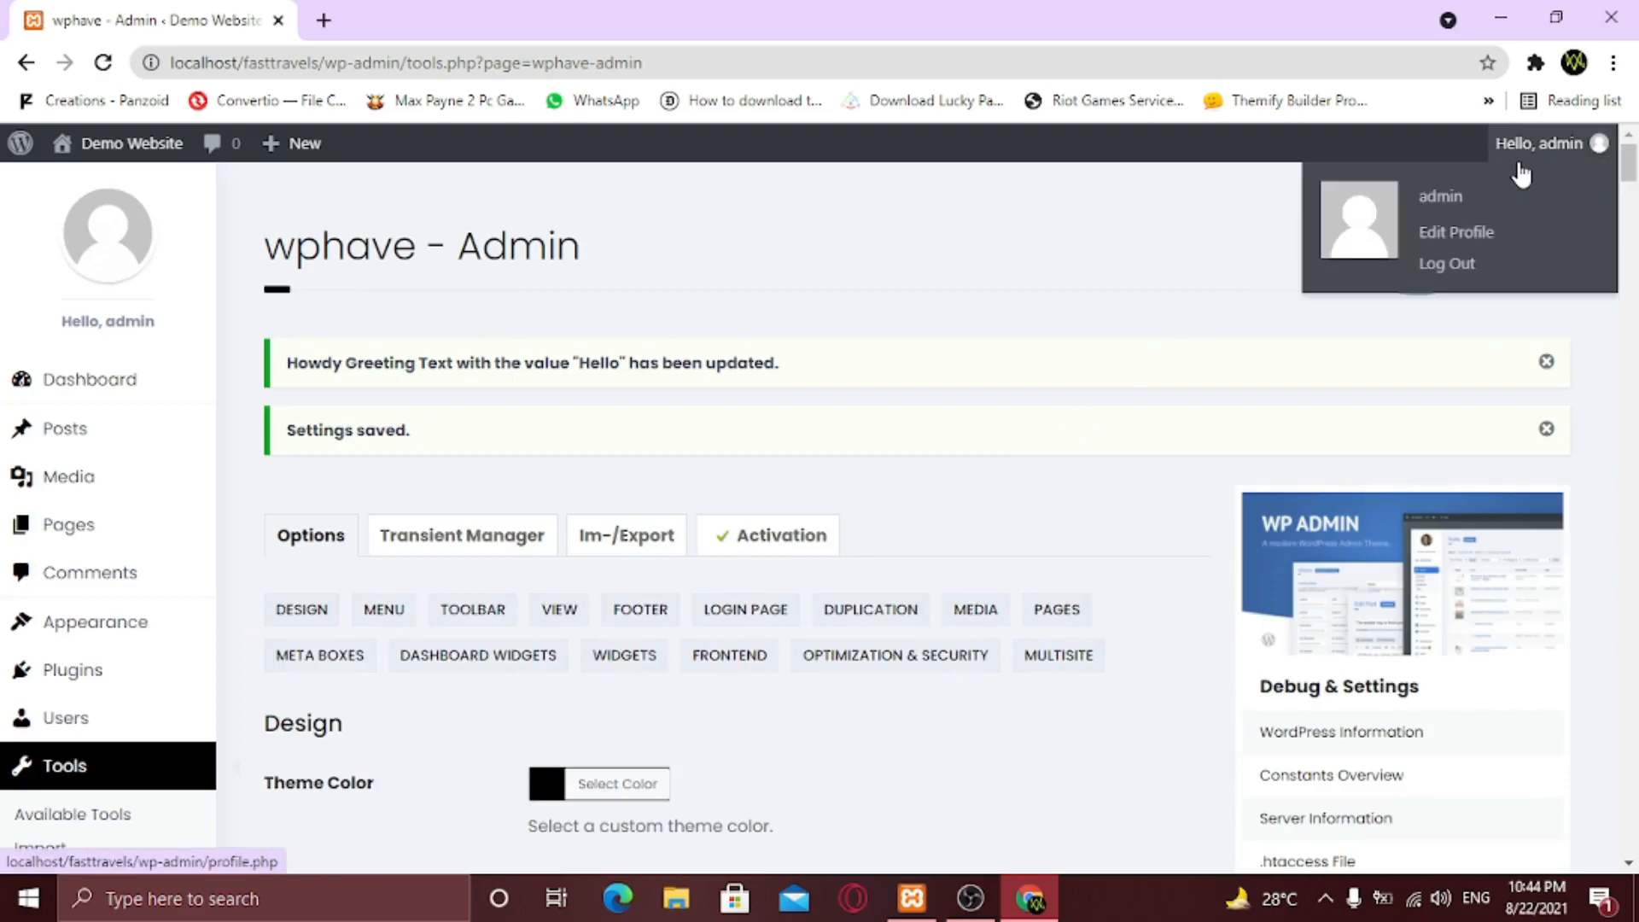
Review the remaining Toolbar options, the View and Footer options, and the credits and system details in the page footer.
click(483, 618)
scroll(589, 642, down, 8)
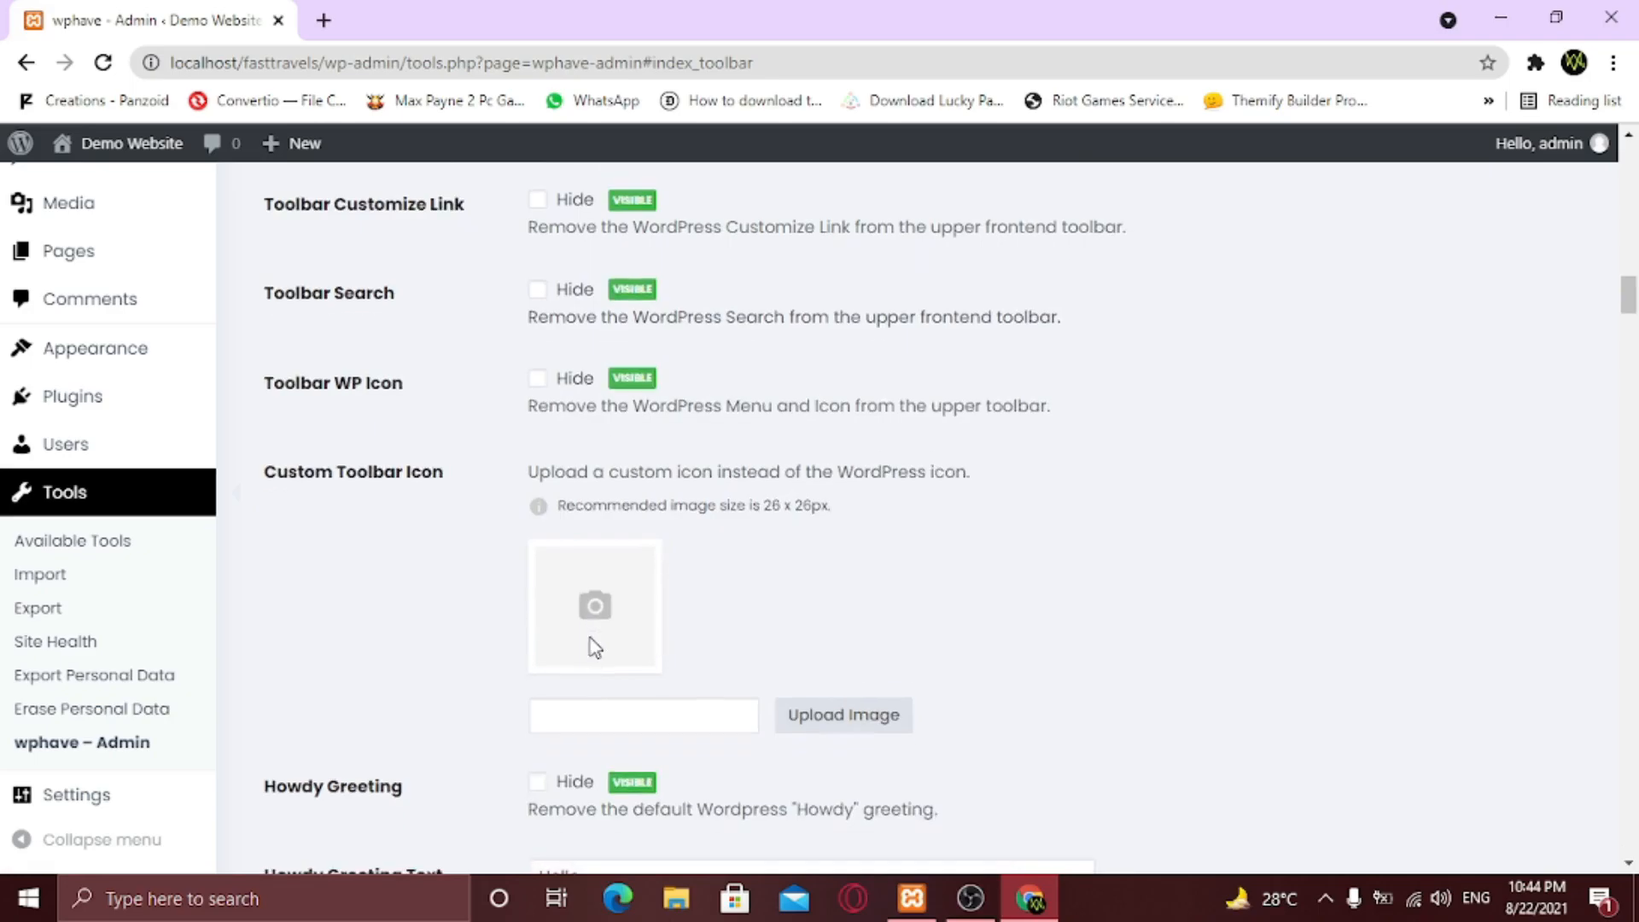
scroll(613, 641, down, 4)
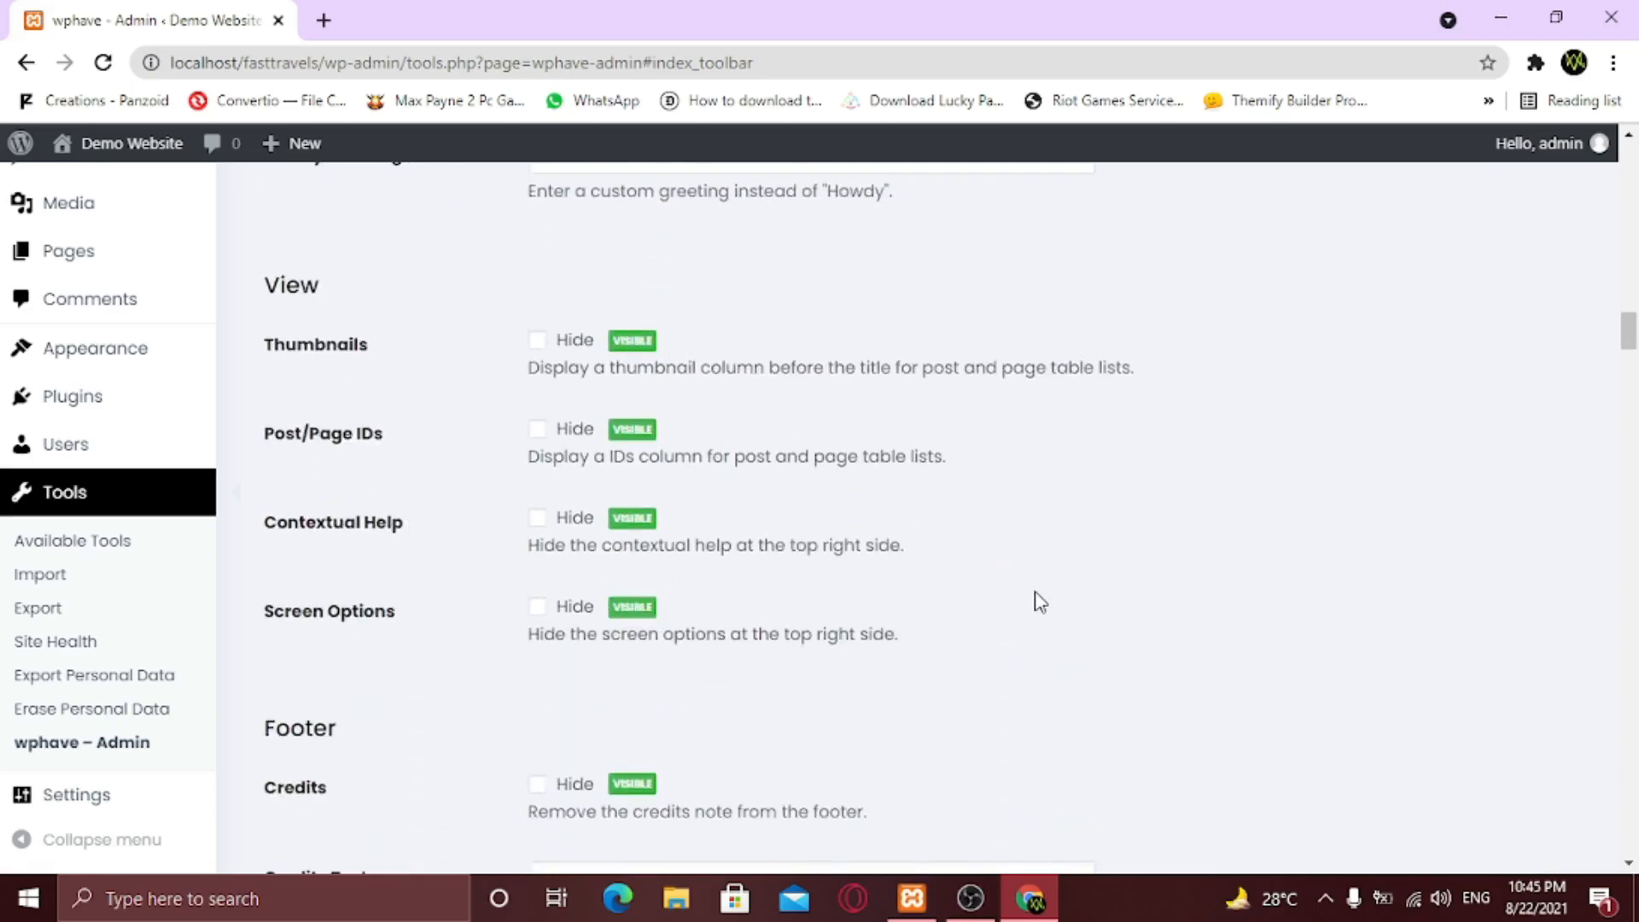
scroll(1038, 602, down, 4)
scroll(1040, 602, down, 1)
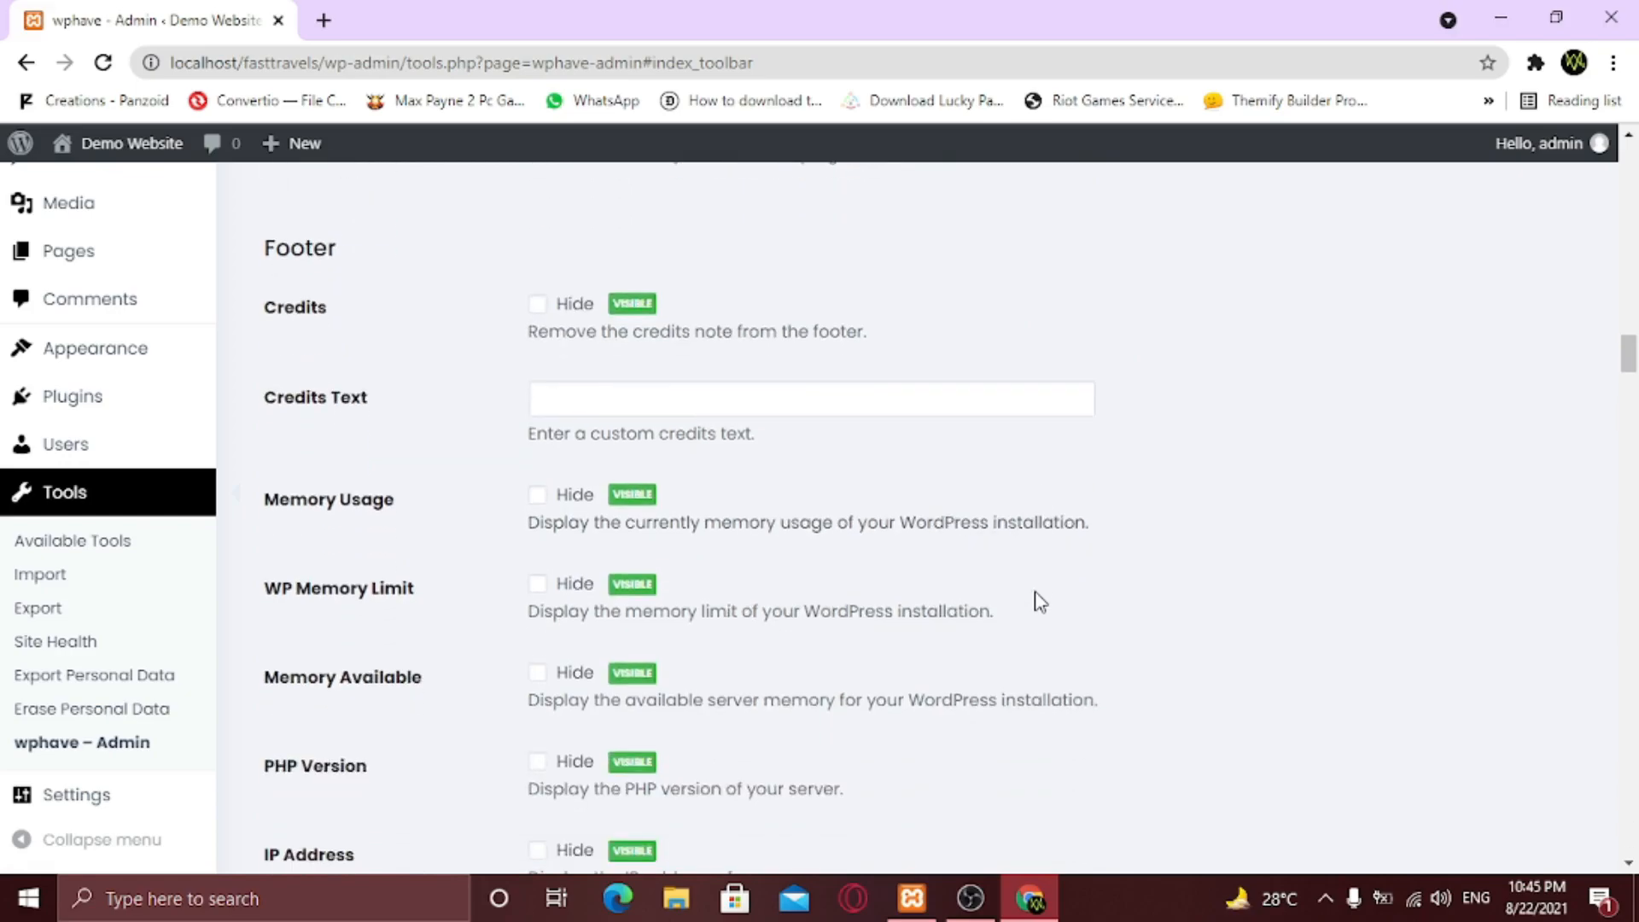
drag(529, 331, 862, 328)
click(862, 328)
drag(1630, 360, 1632, 845)
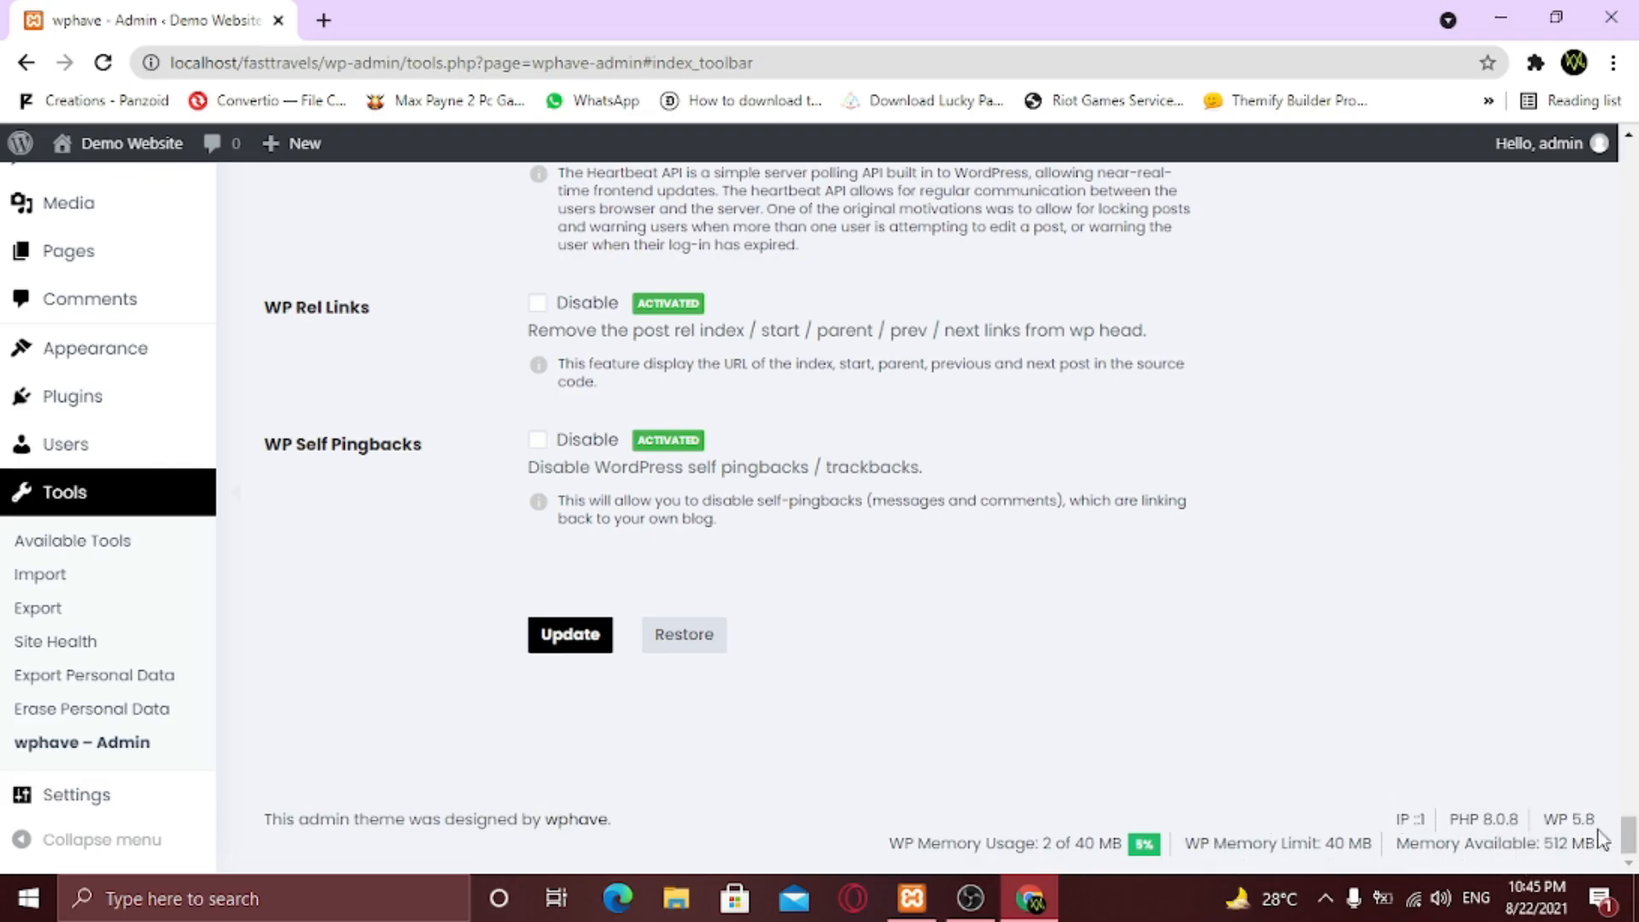
In the Footer options, turn on Hide for Credits and save the settings.
drag(1627, 836, 1628, 342)
scroll(1098, 530, down, 2)
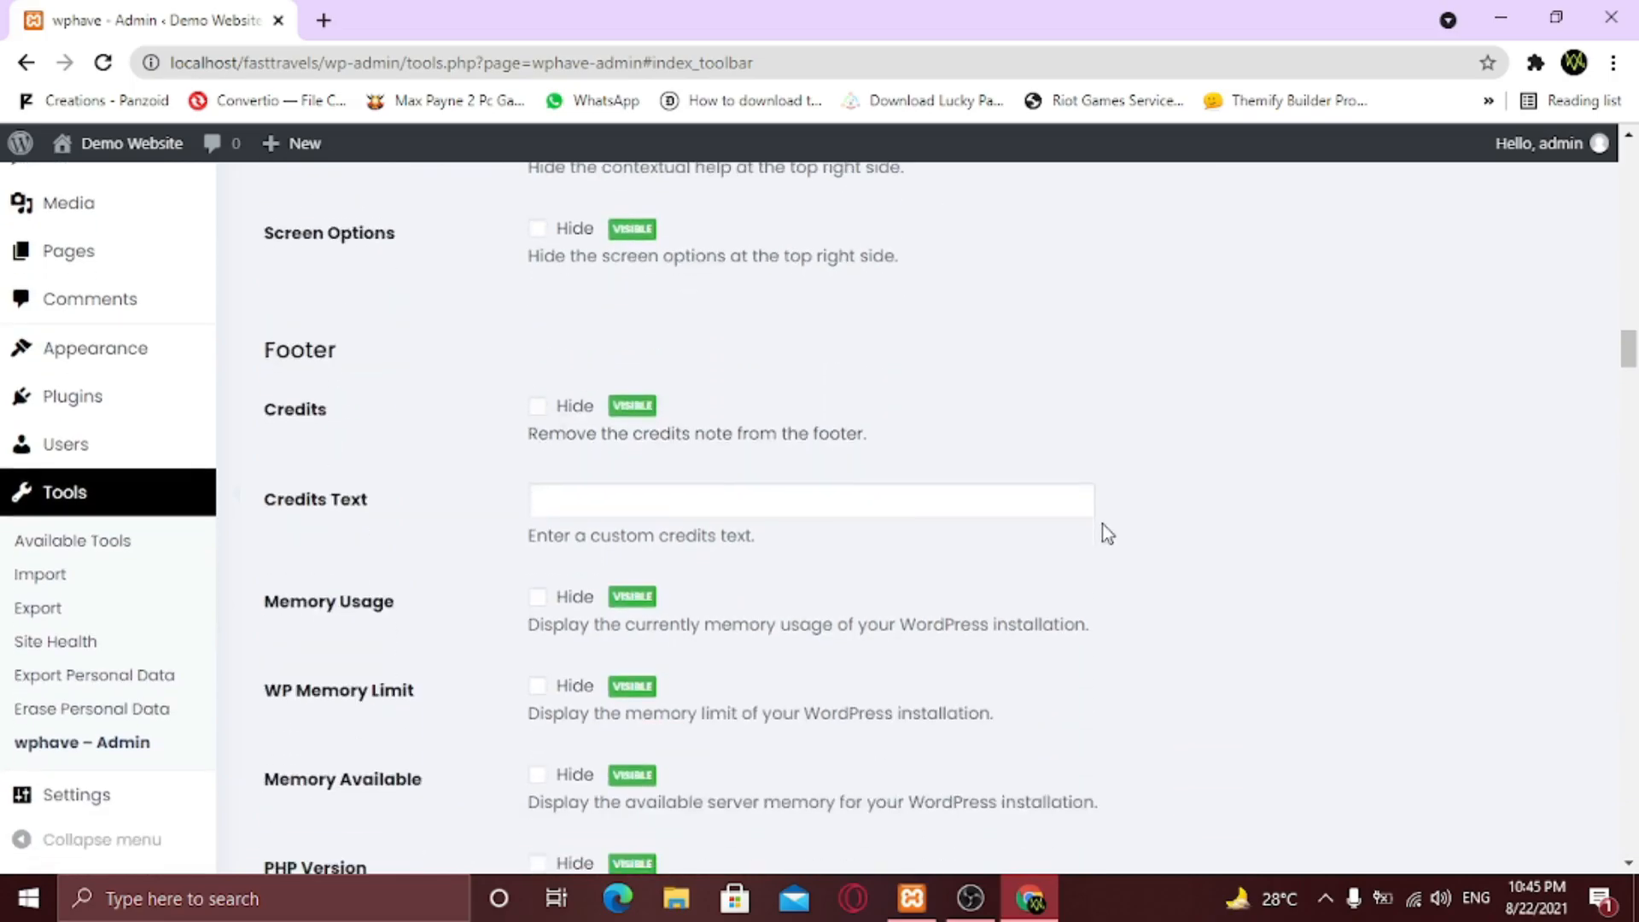
click(537, 406)
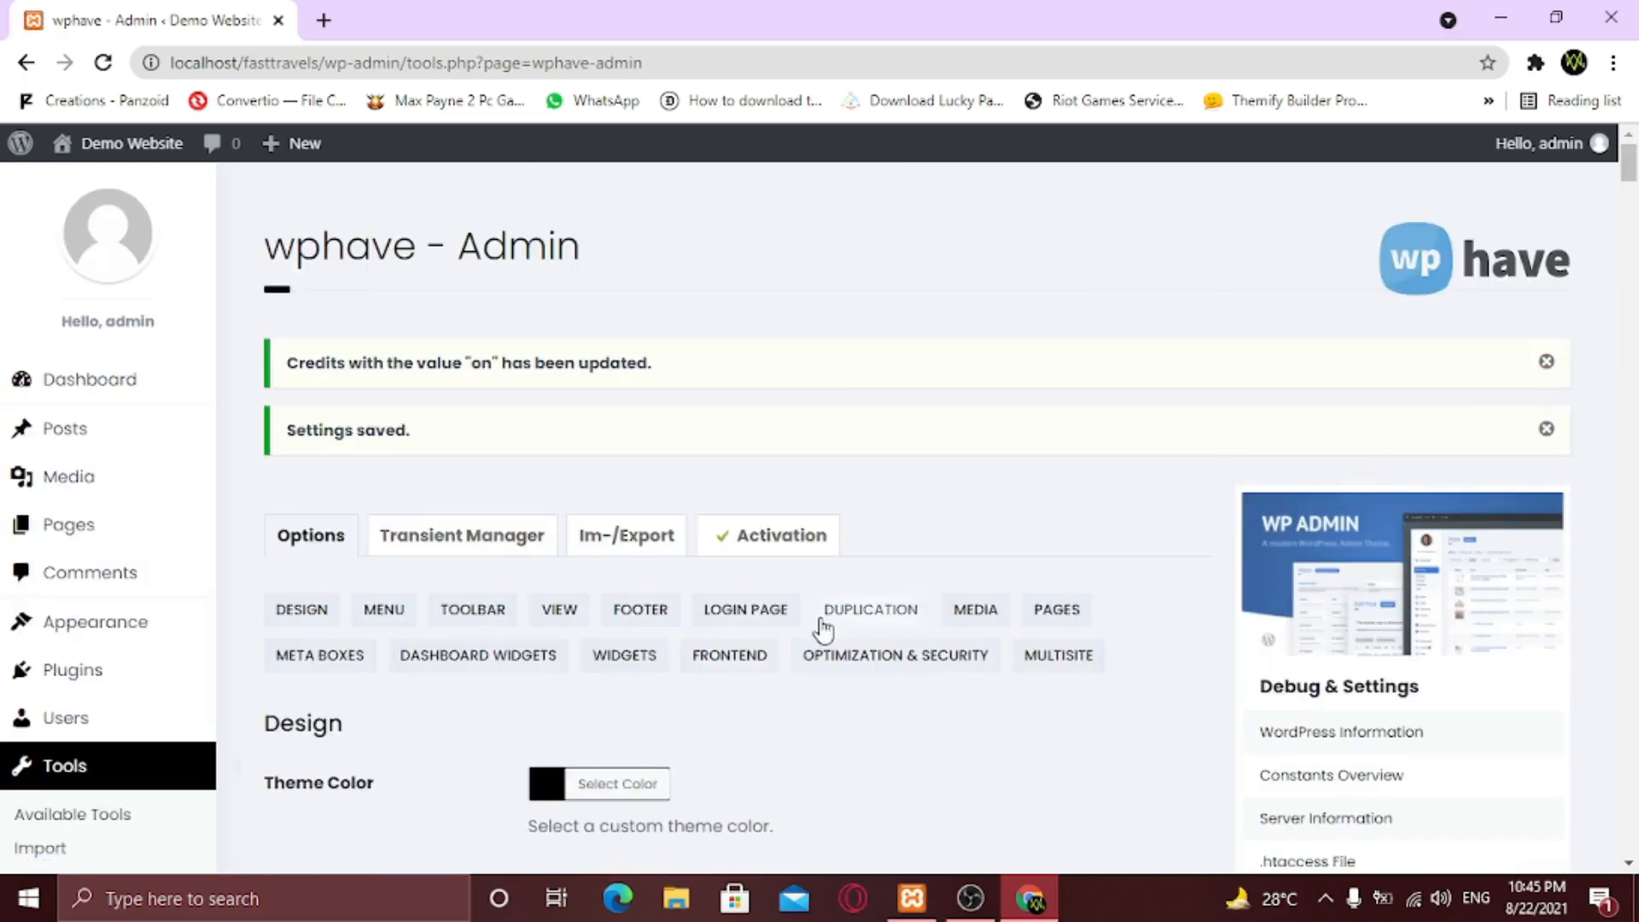
In the Footer options, hide Memory Usage, WP Memory Limit, Memory Available, IP Address and WP Version, and save the settings.
click(654, 626)
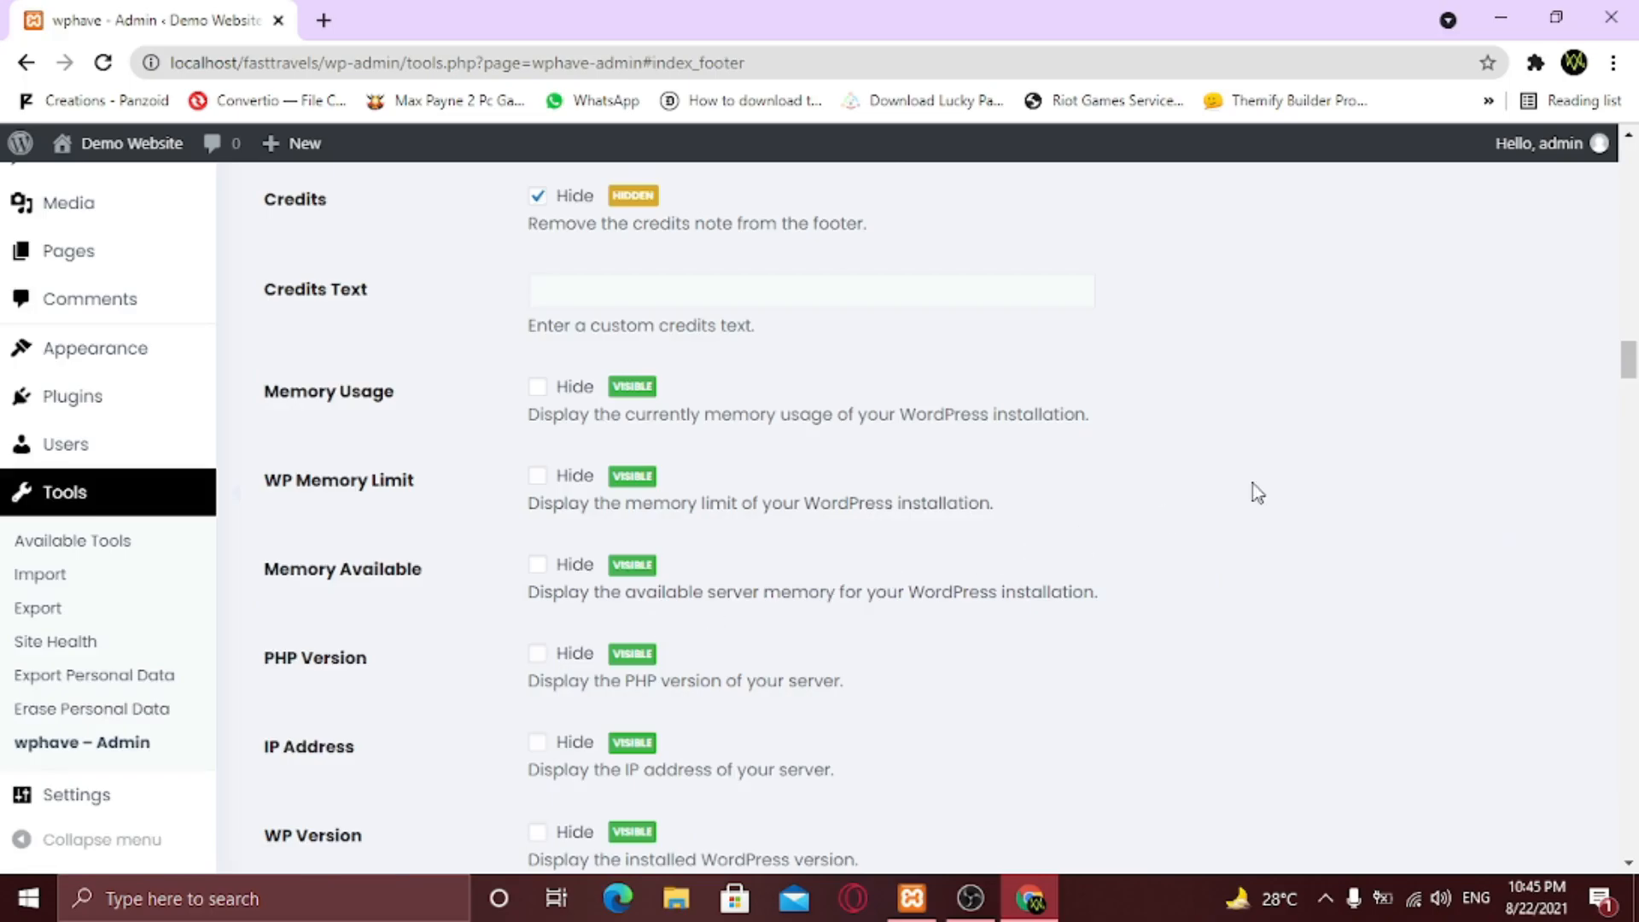
drag(1635, 367, 1632, 841)
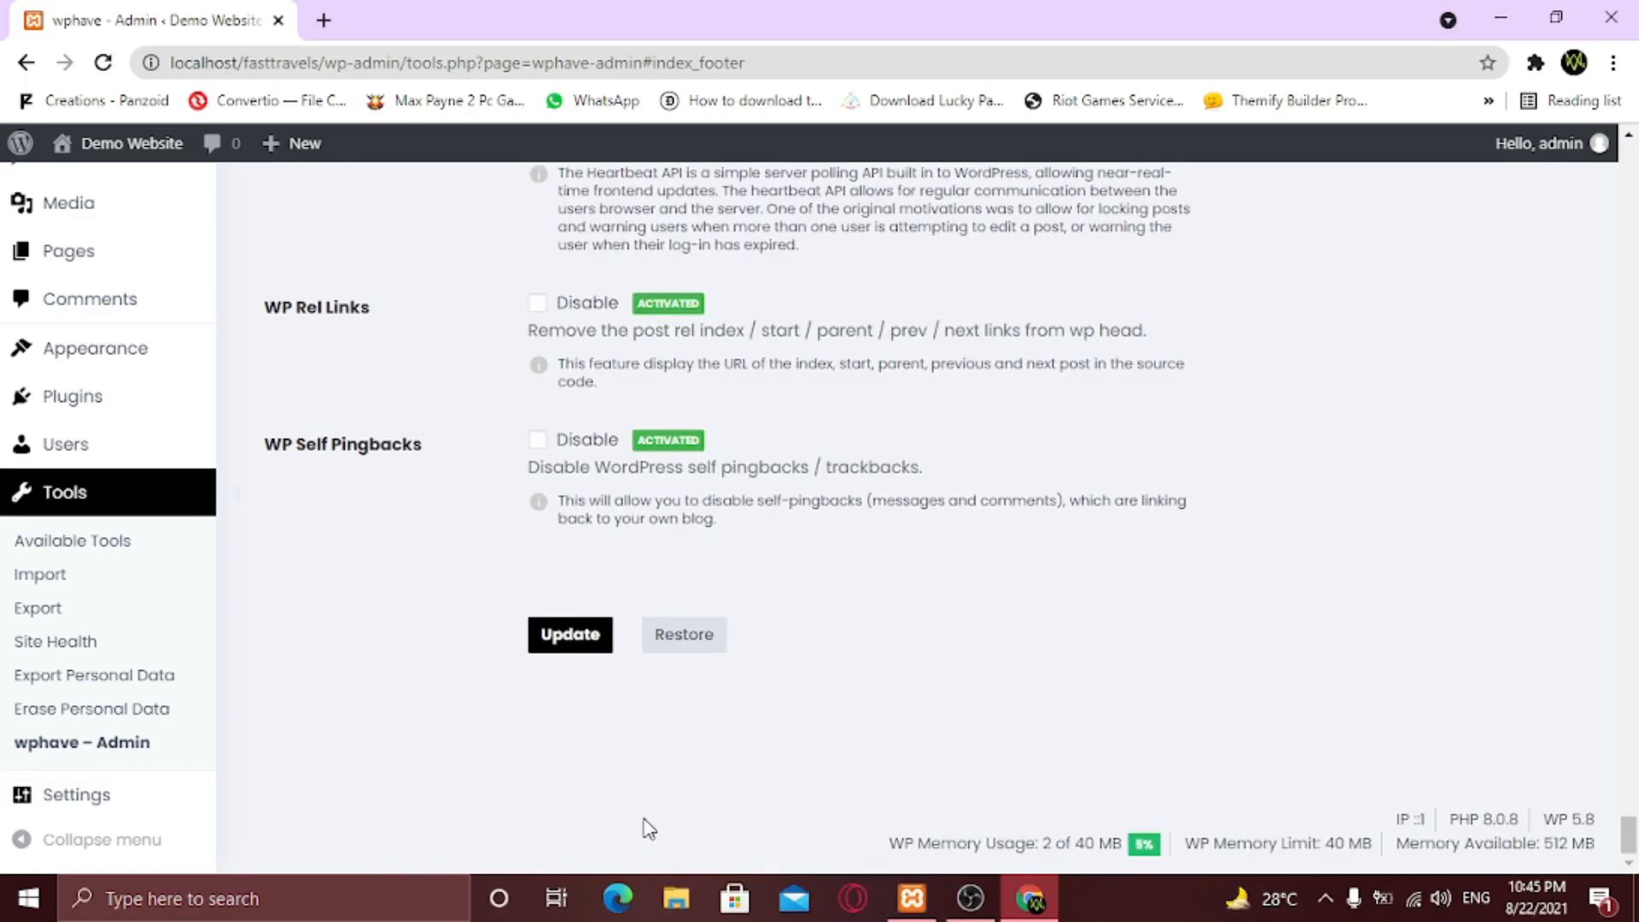
drag(1627, 838, 1614, 340)
scroll(884, 549, down, 1)
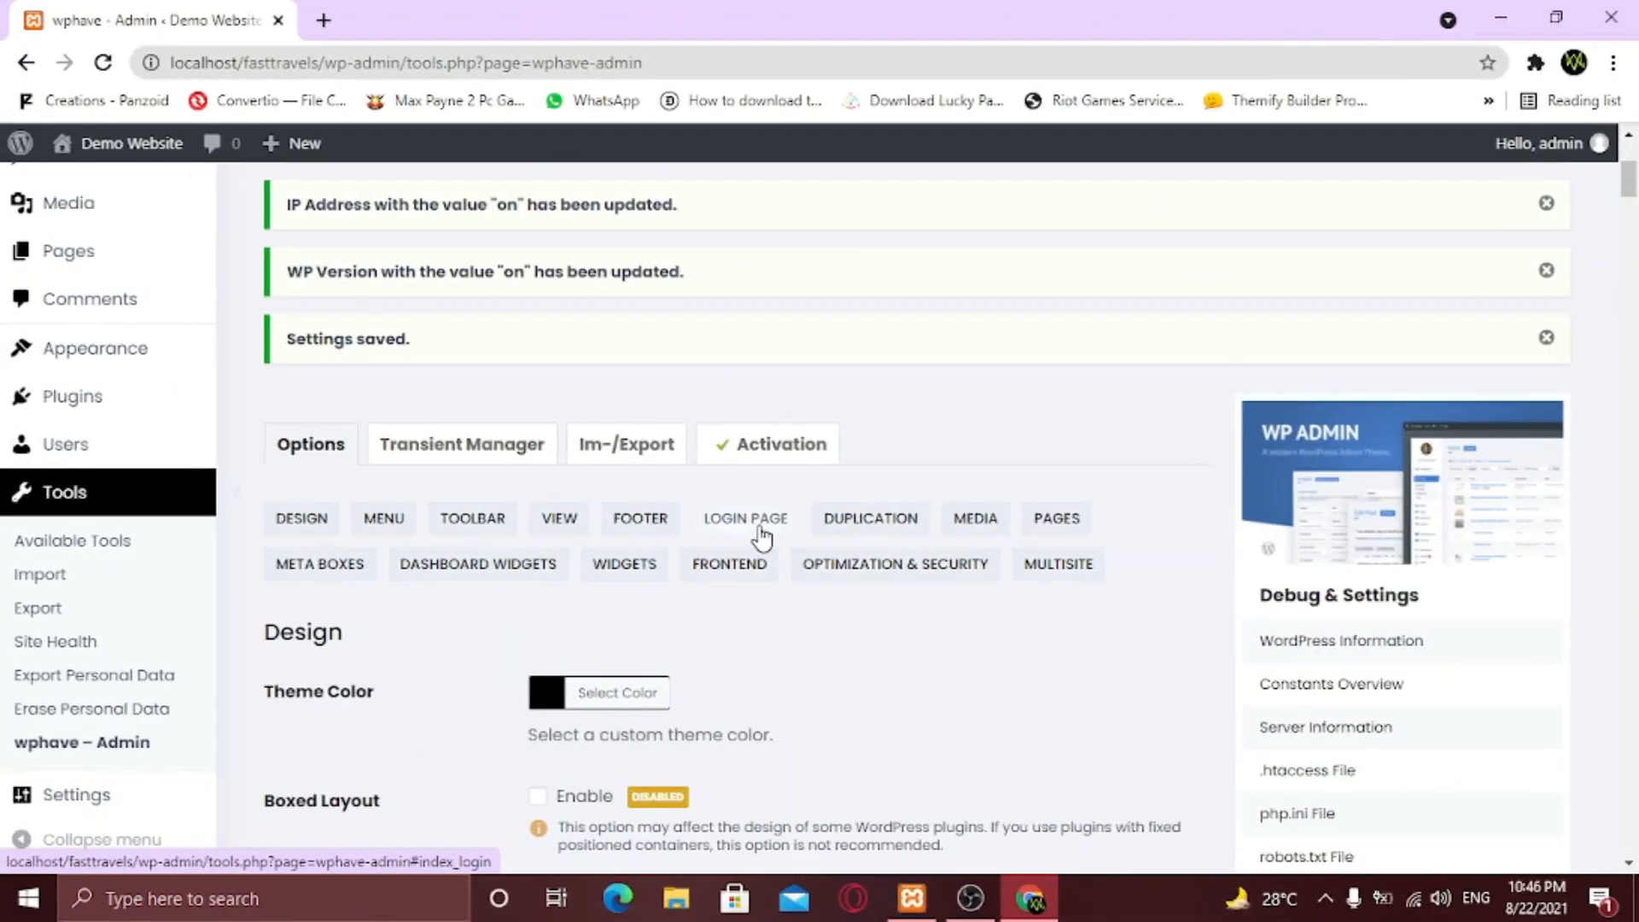
In the Login Page options, upload the LogoMakr-2xCn8E image from Local Disk (F:) as the Login Logo.
click(762, 536)
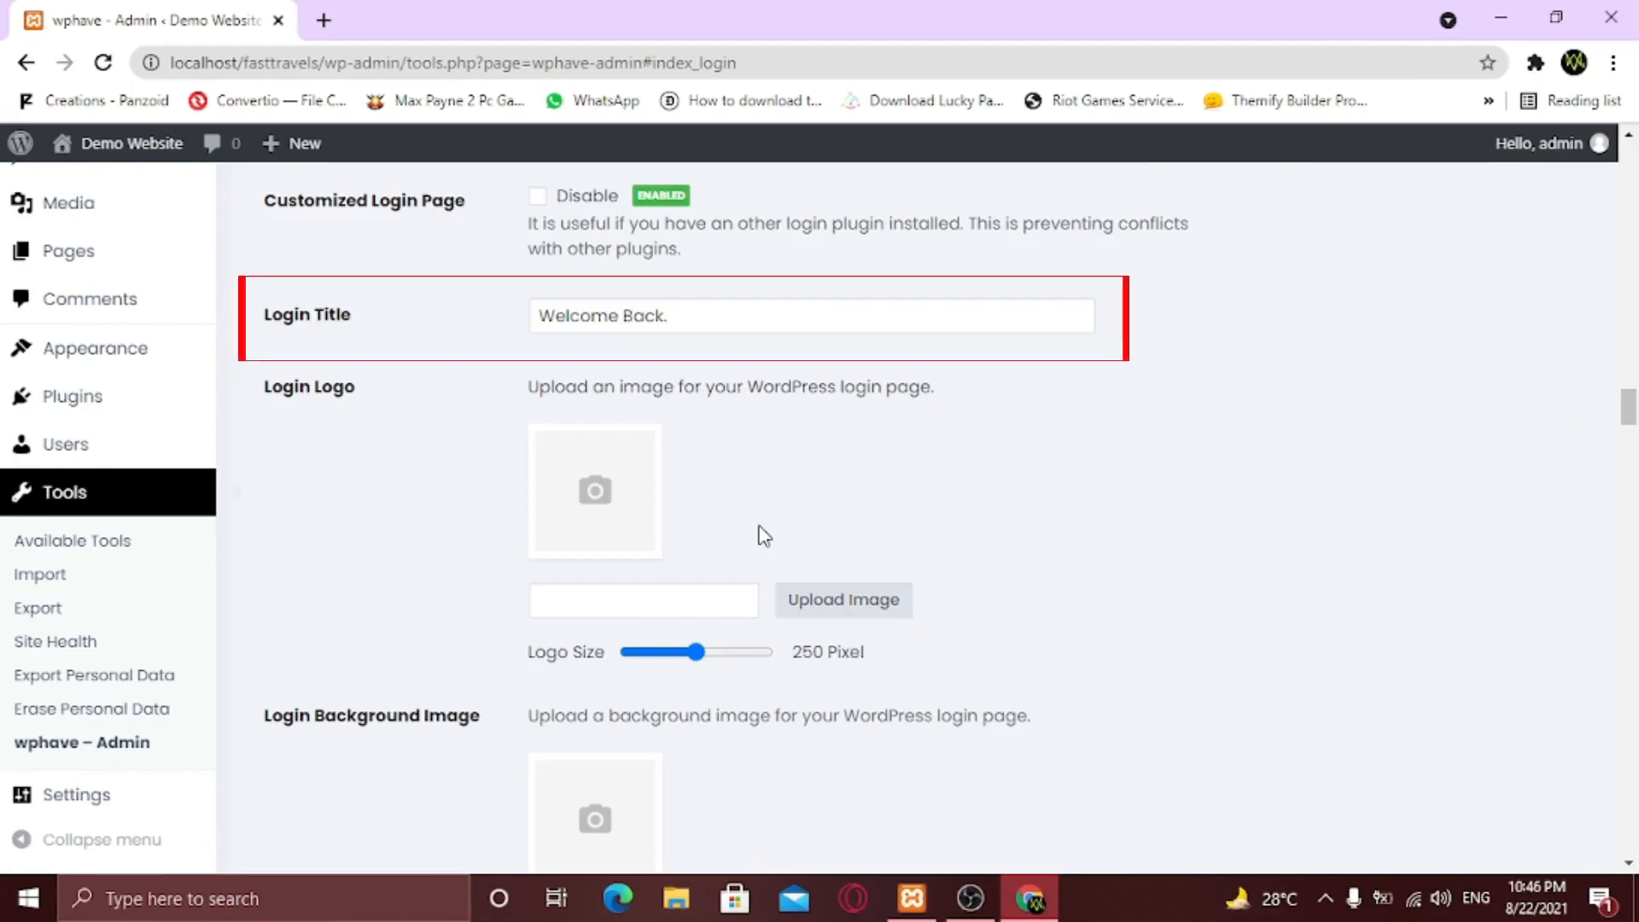
drag(694, 317, 536, 331)
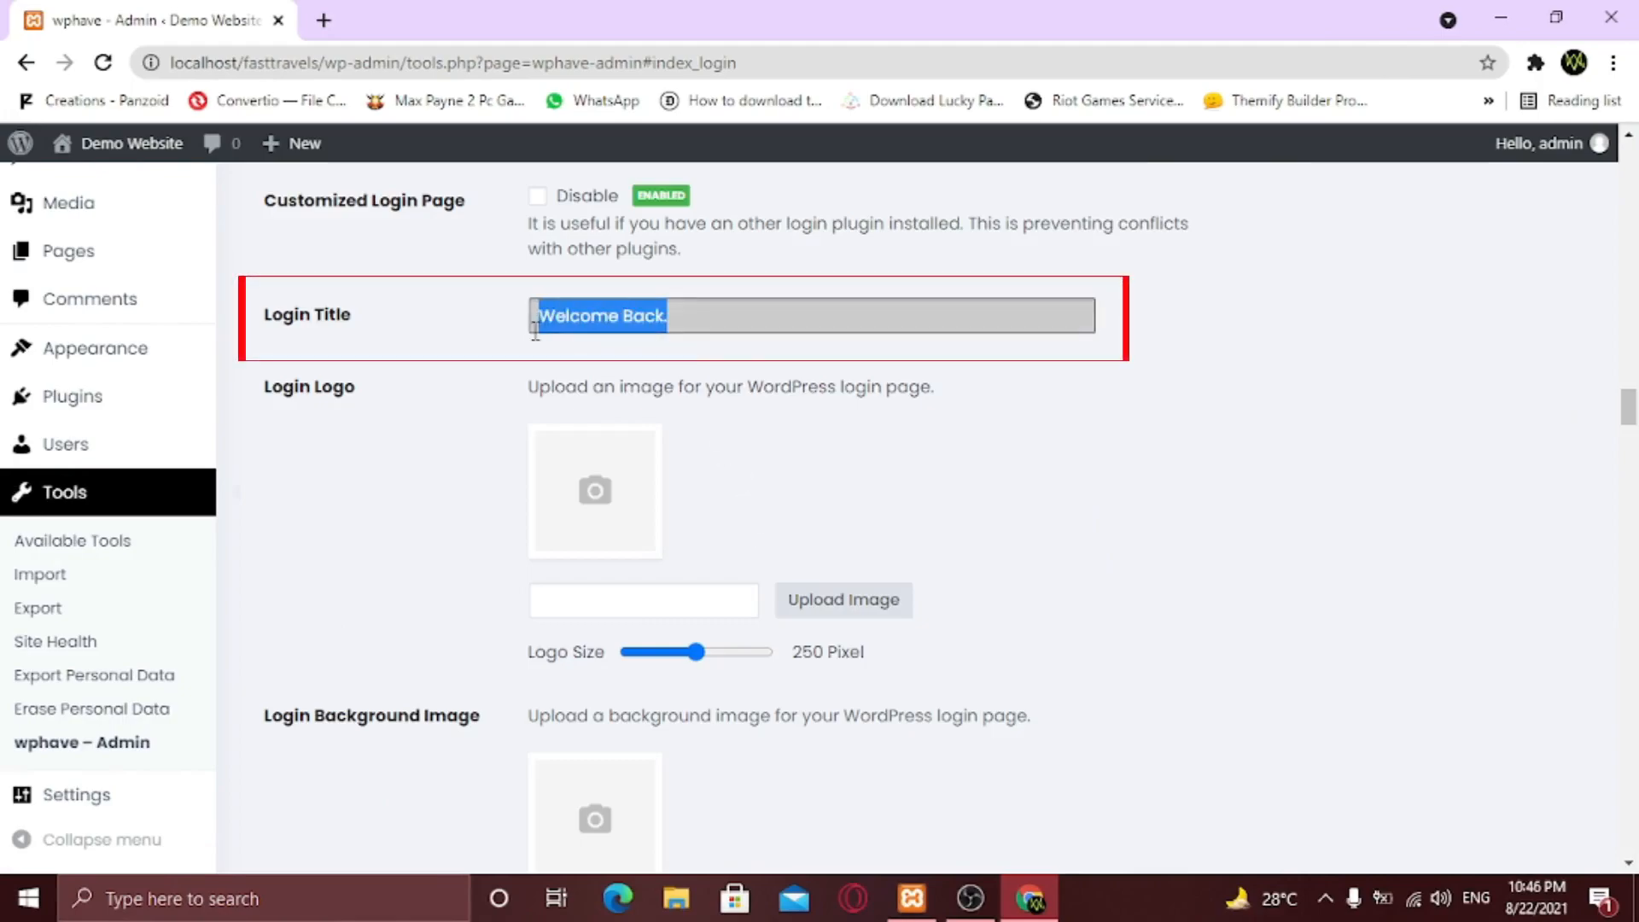
click(726, 325)
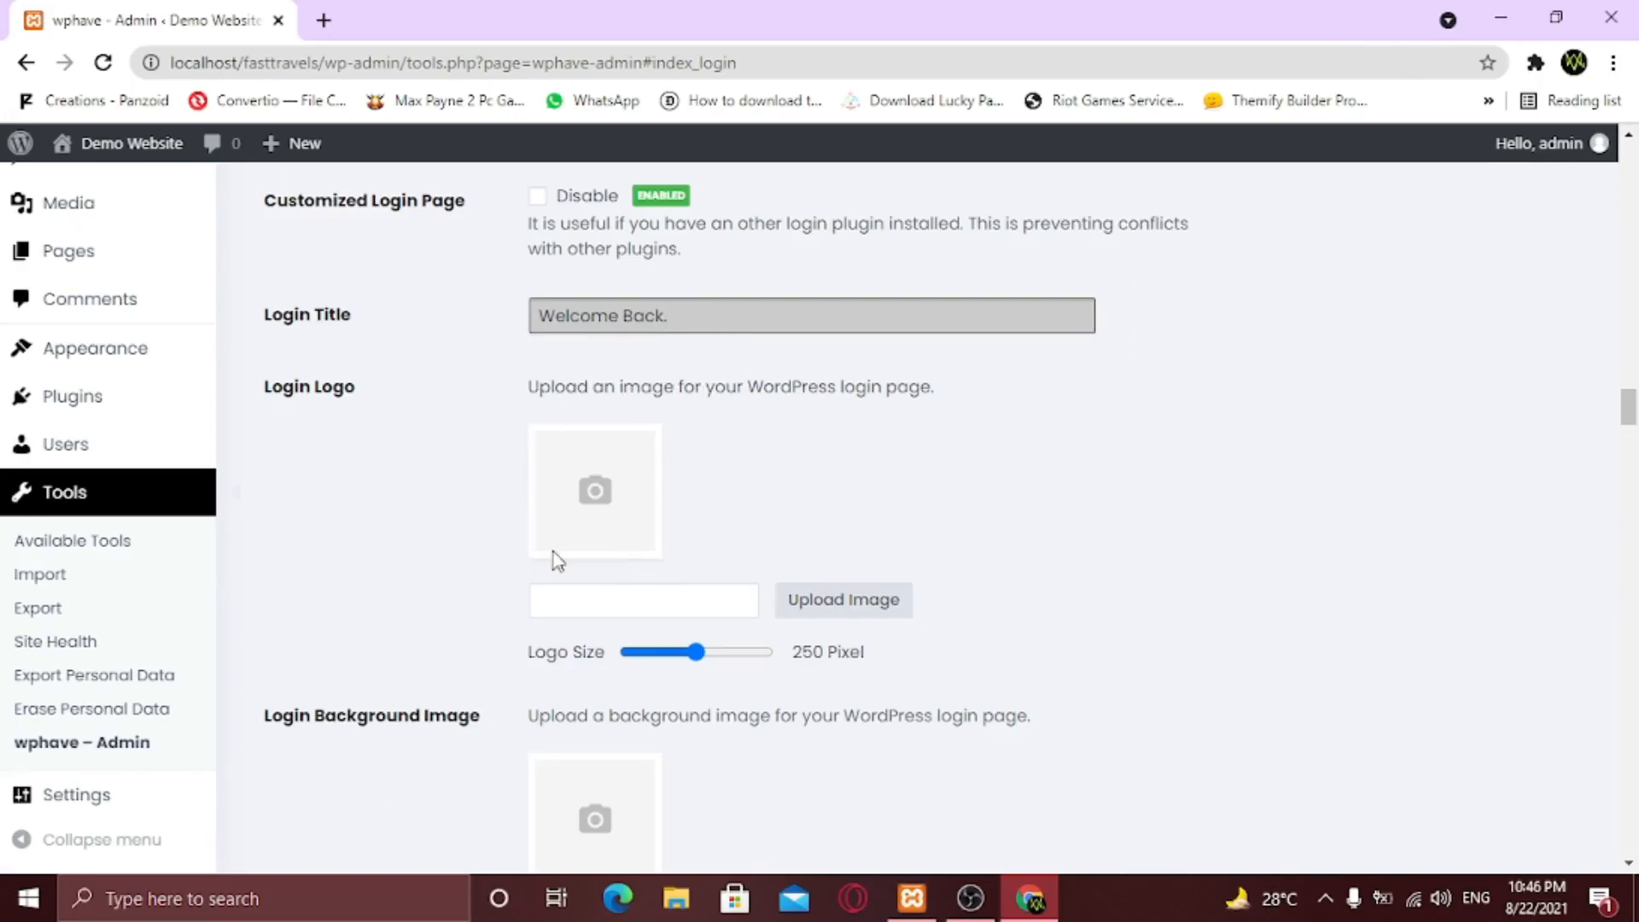
click(853, 605)
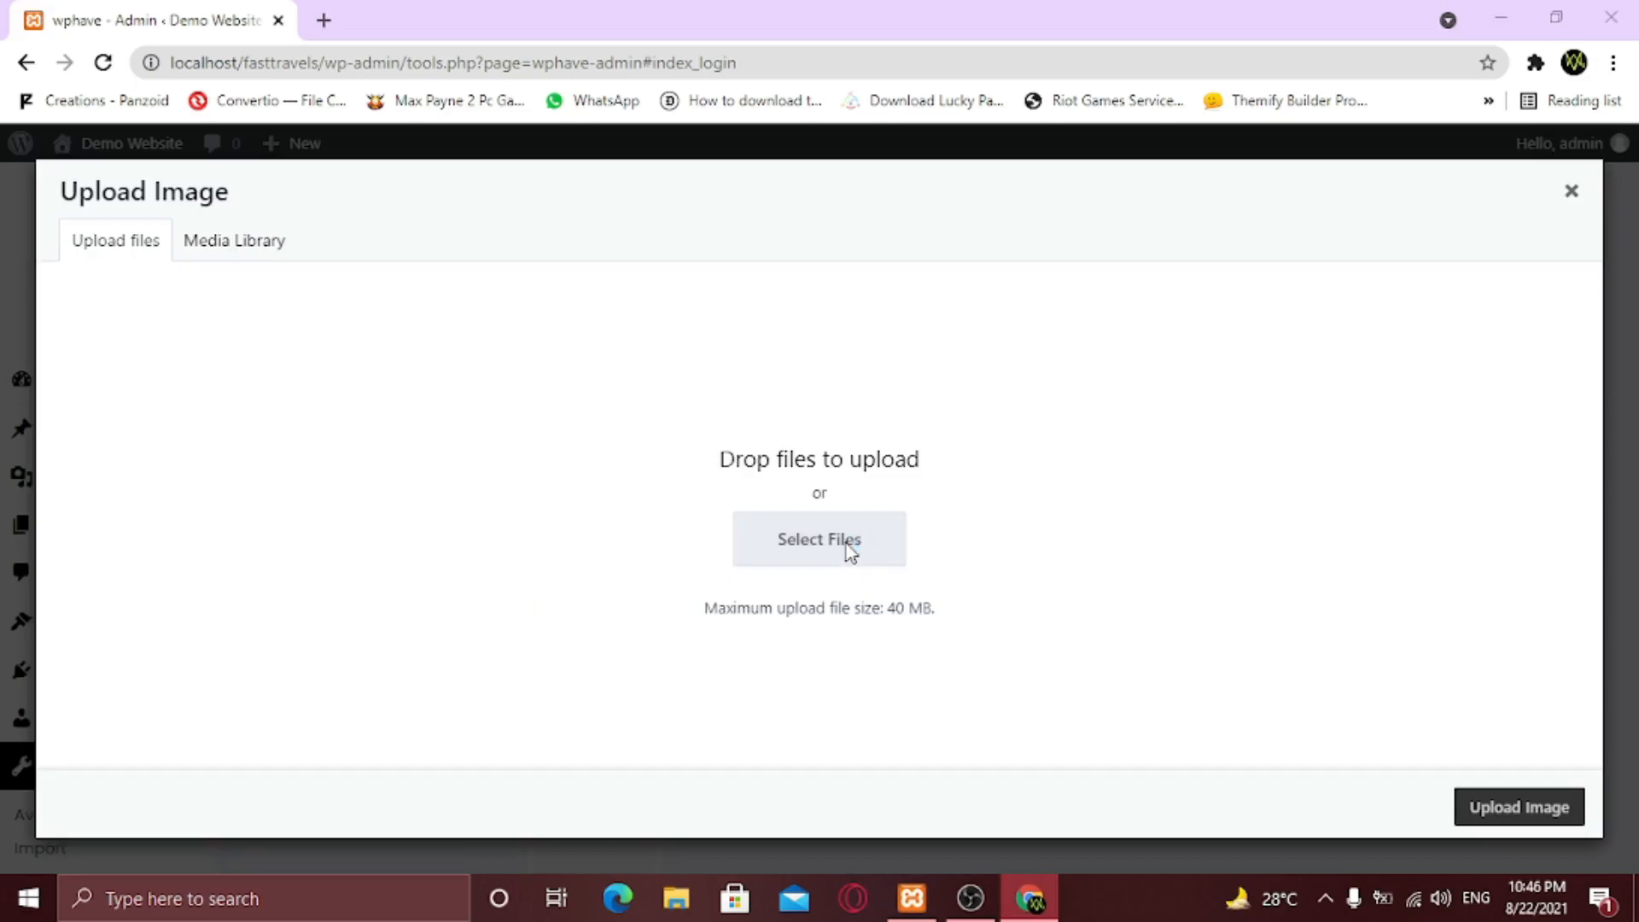
click(847, 545)
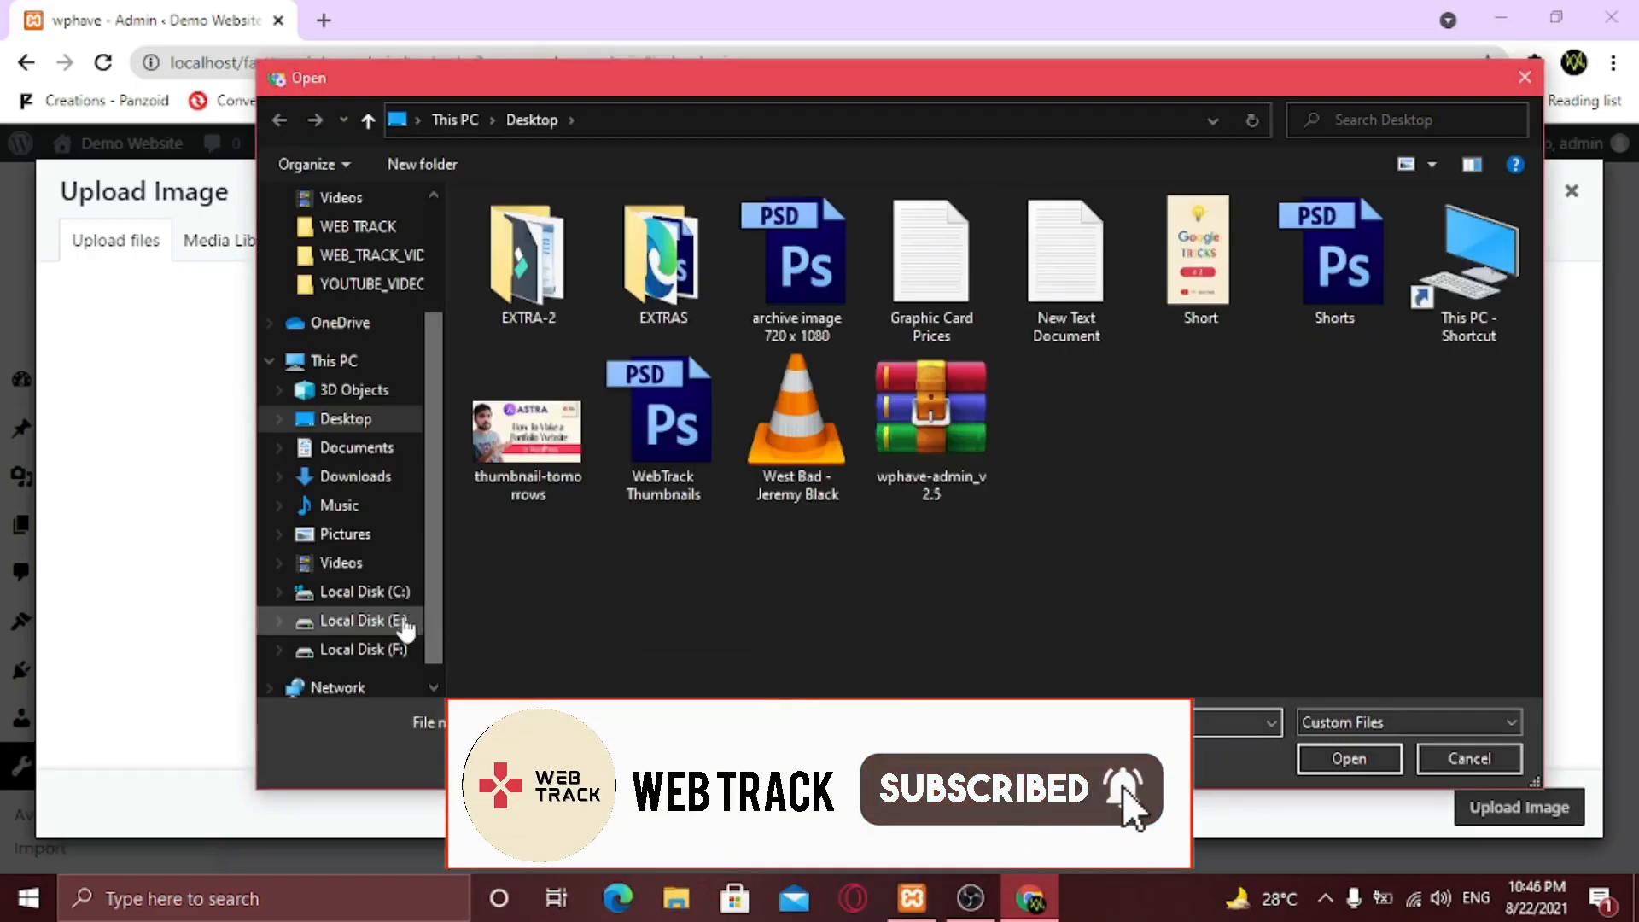
click(397, 659)
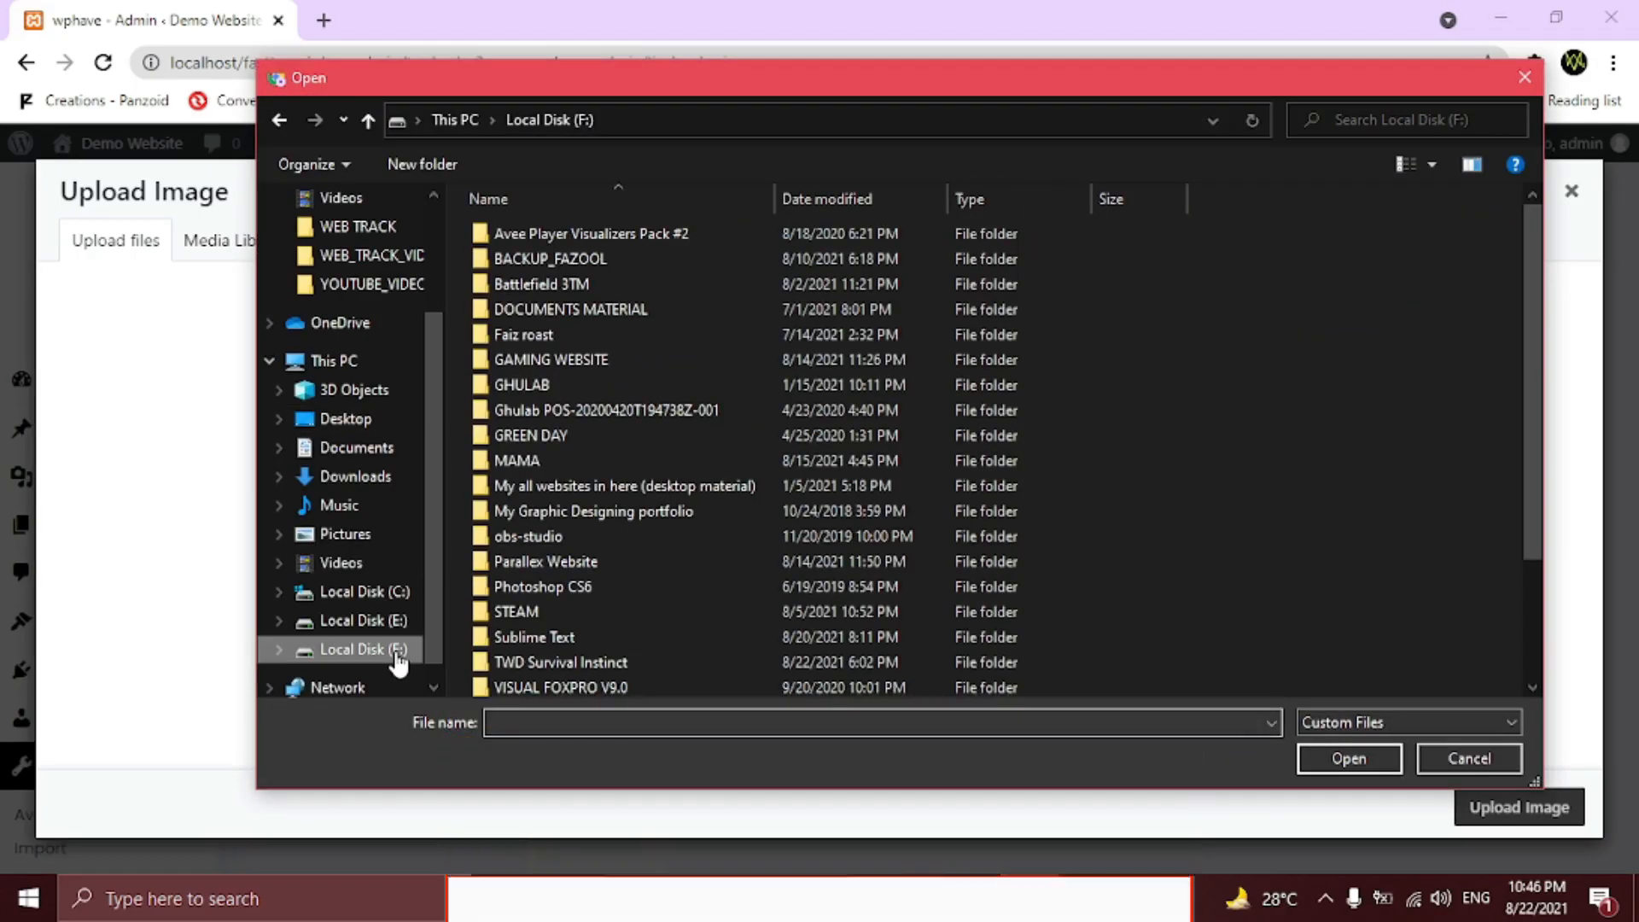
double_click(653, 355)
click(932, 302)
click(1349, 759)
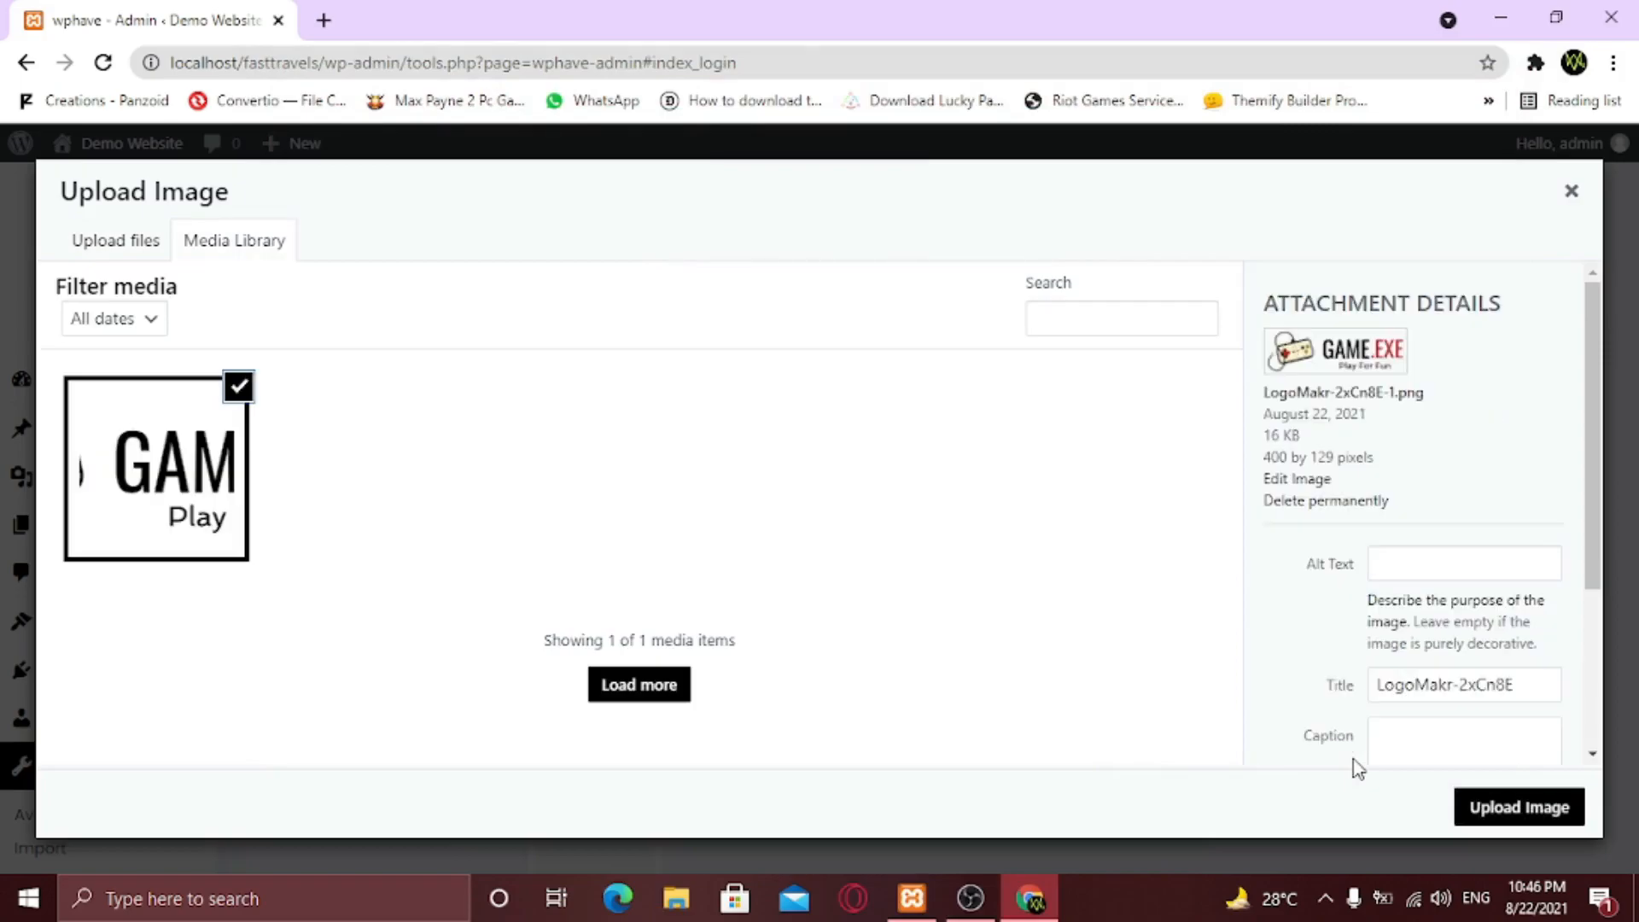
click(1519, 807)
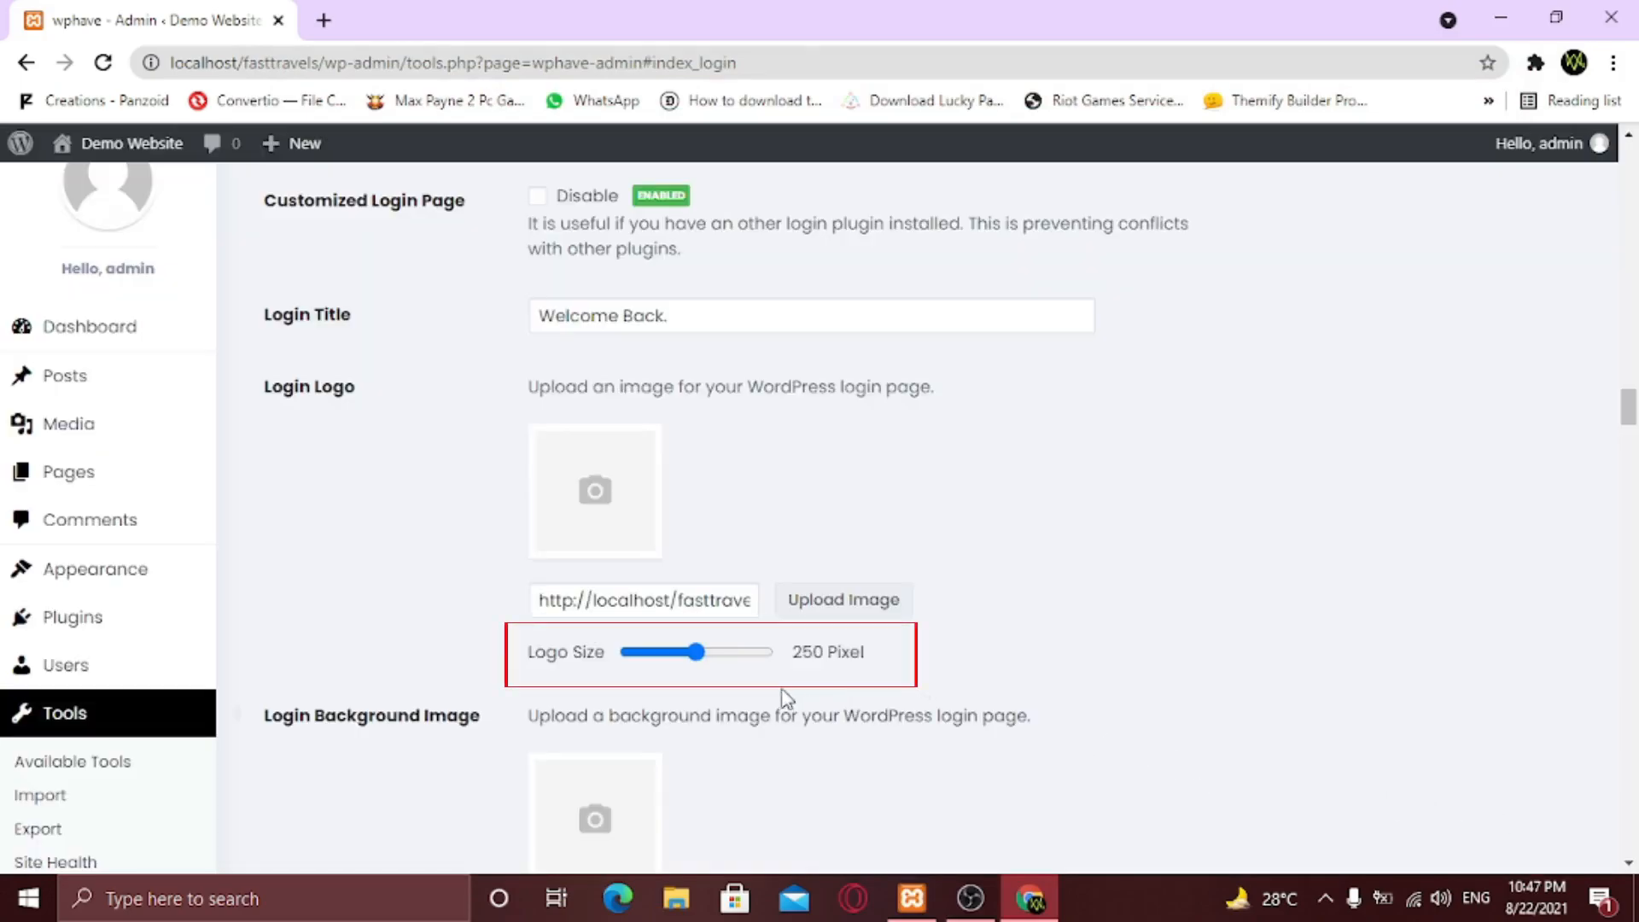
Set the Login Logo's size to 200 pixels and save the settings.
drag(695, 654, 686, 657)
key(Left)
key(Left)
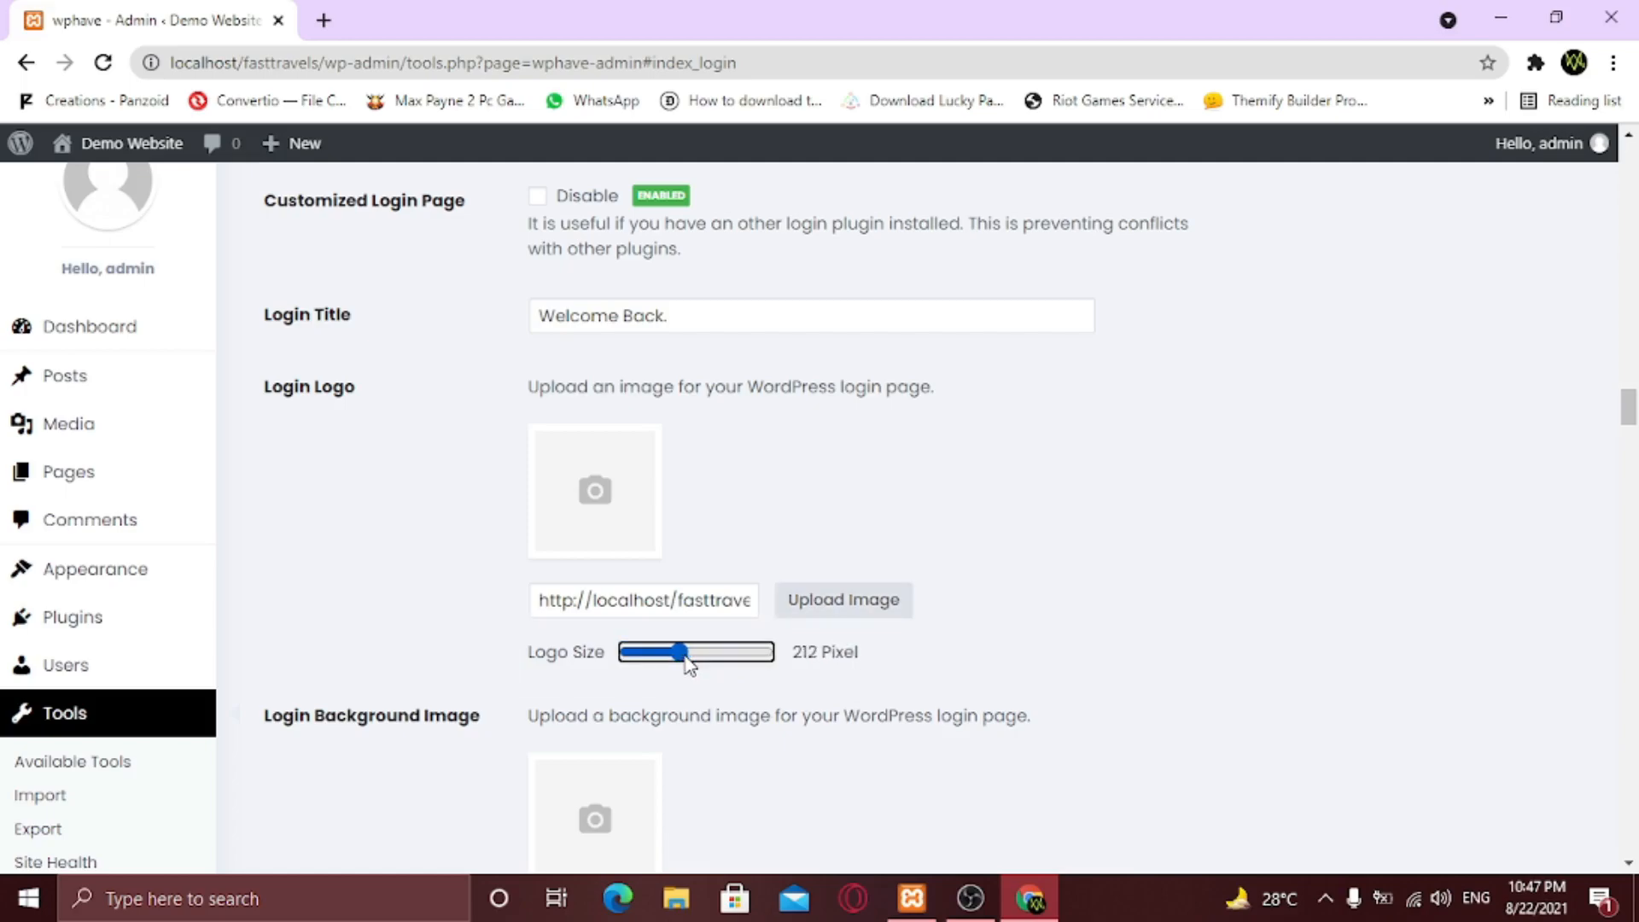
key(Left)
key(Left)
key(Left)
key(Left)
click(943, 691)
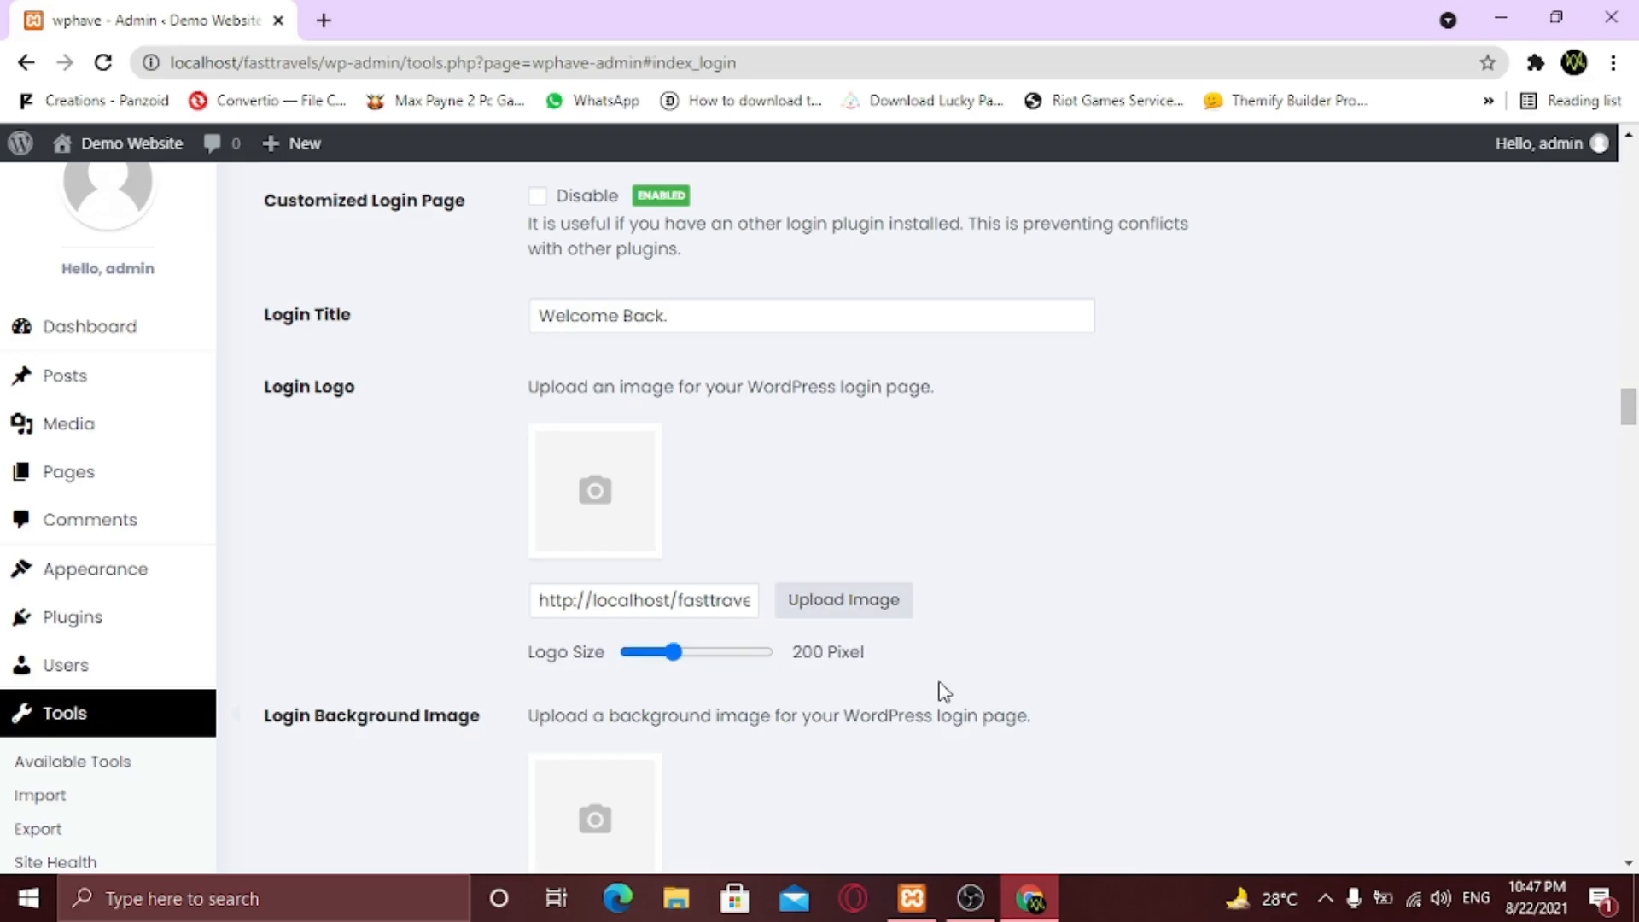
scroll(1021, 648, down, 4)
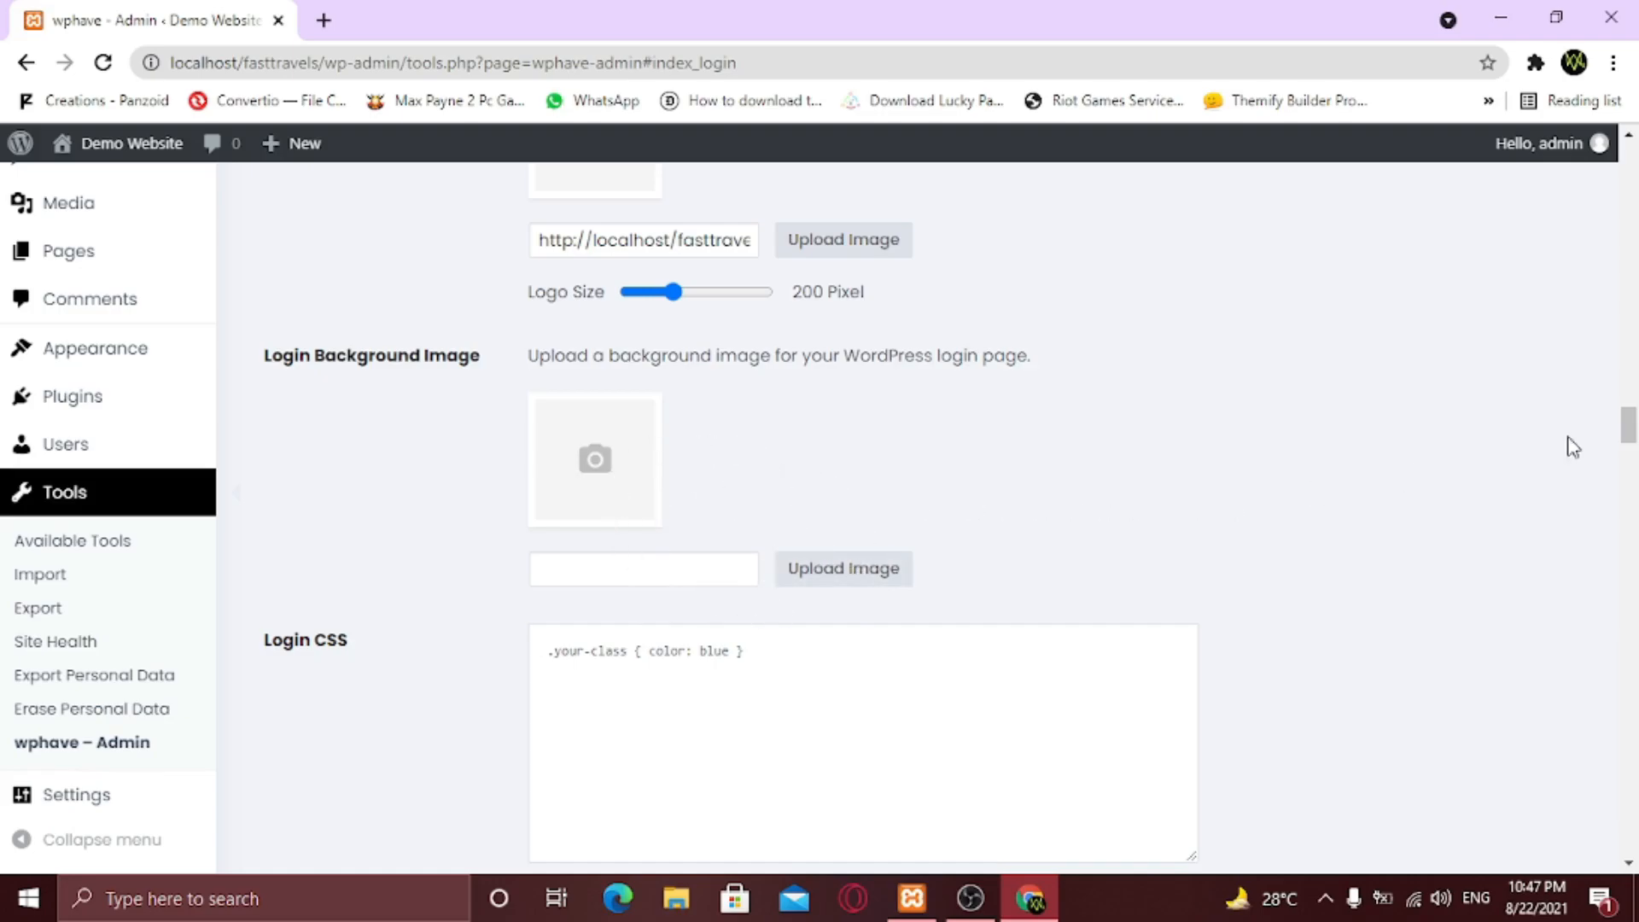
drag(1628, 425, 1634, 854)
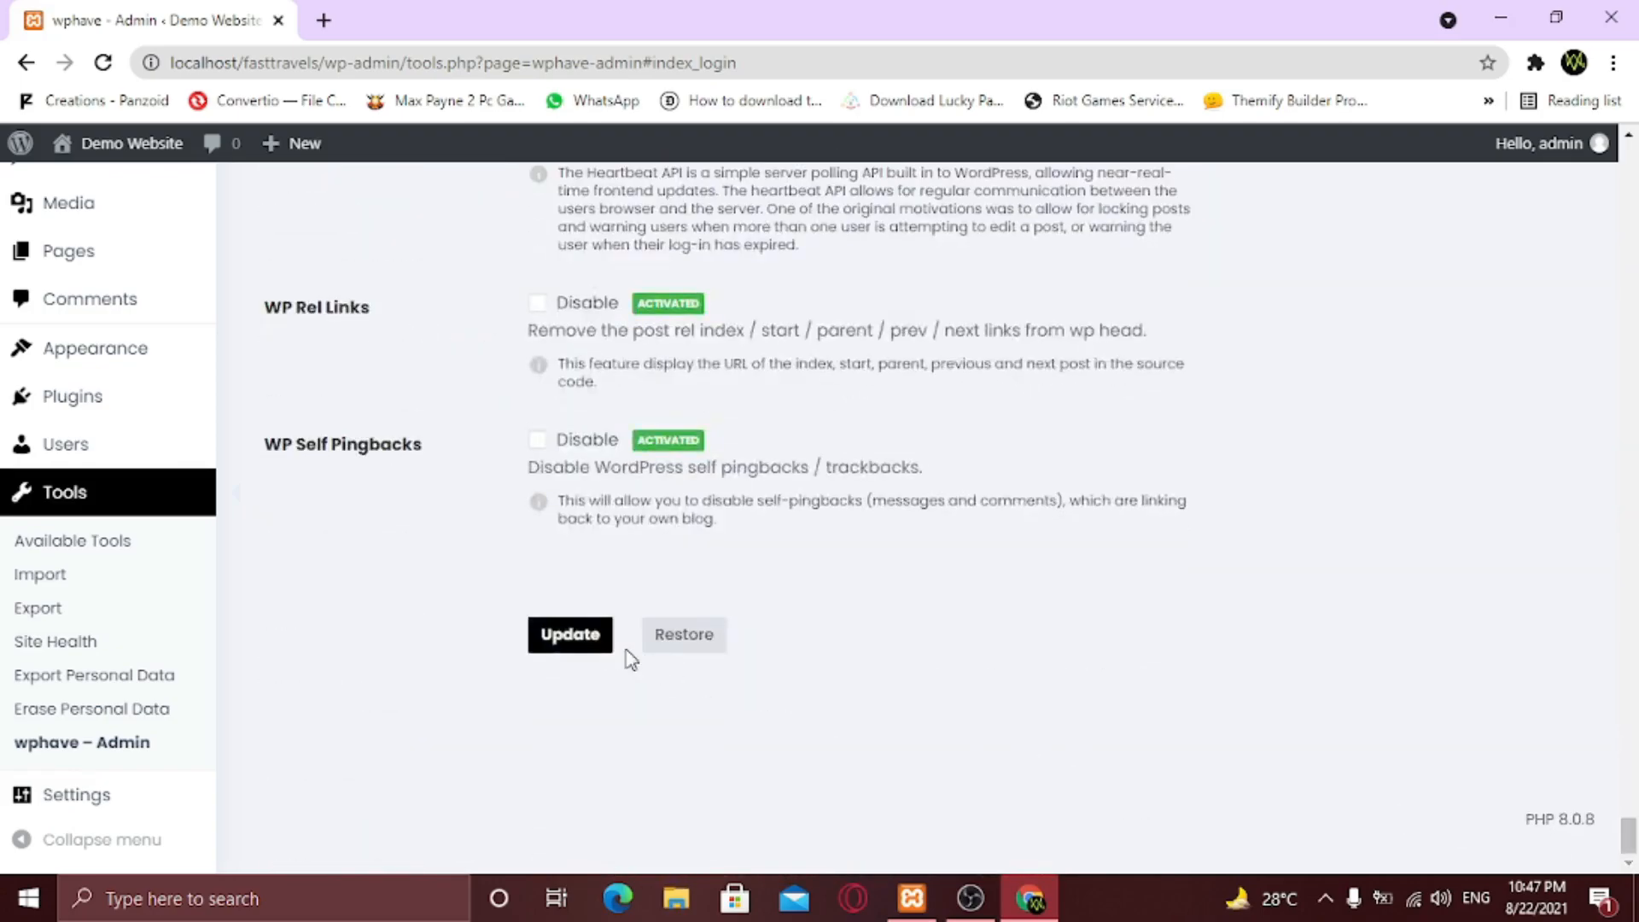
click(593, 653)
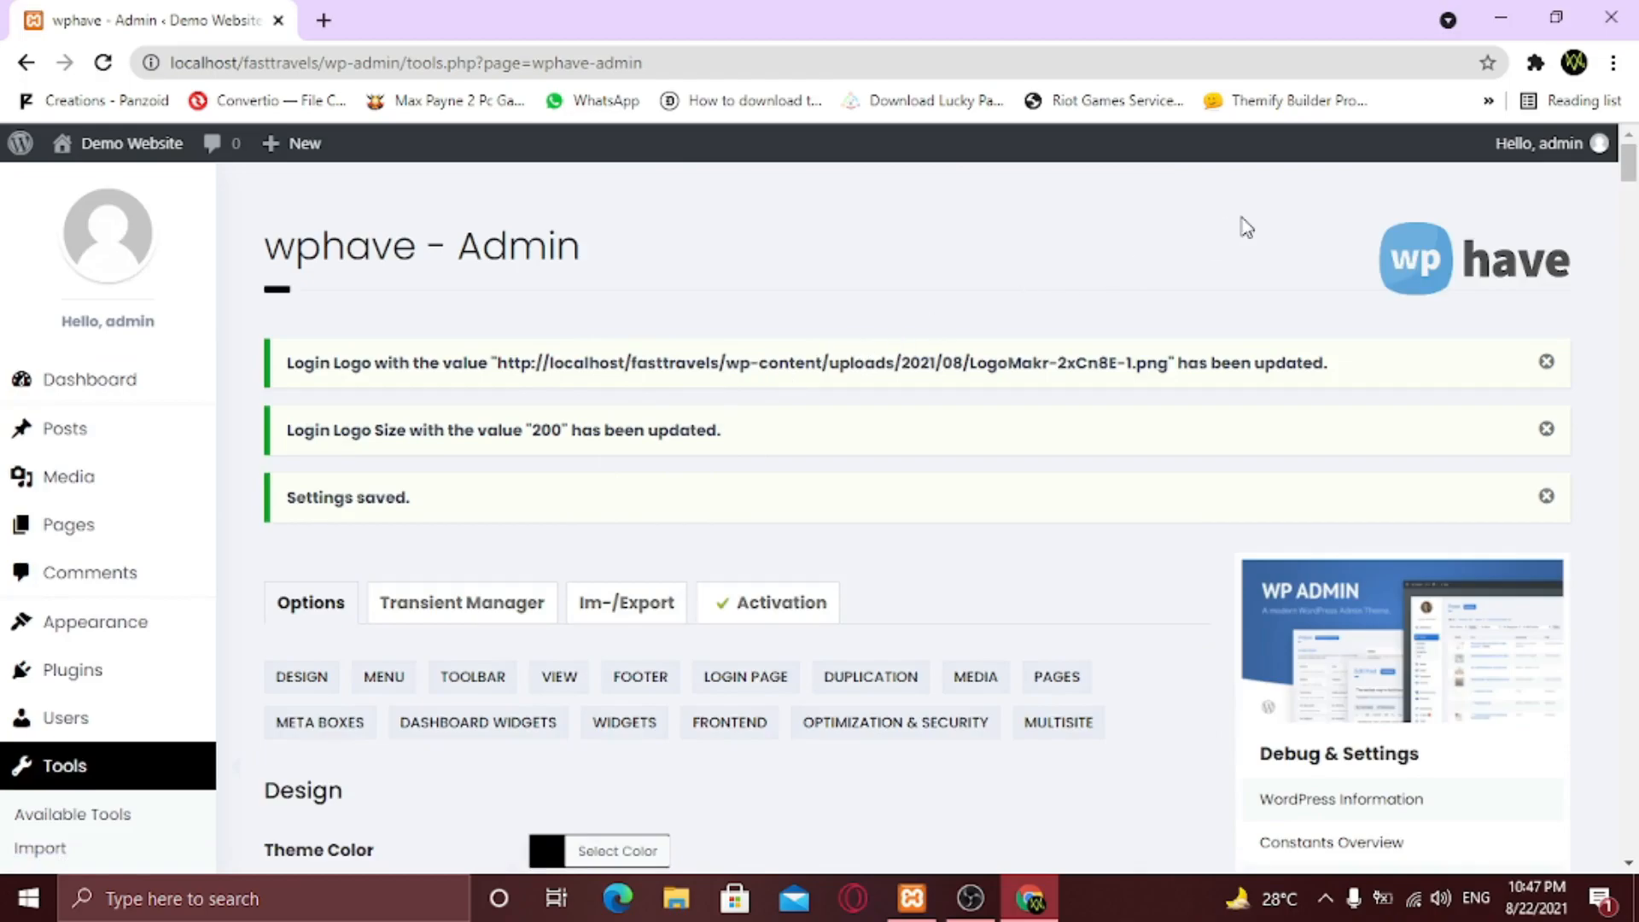
Log out of the admin account and examine the logo, title and form on the customized login page.
mouse_move(1506, 154)
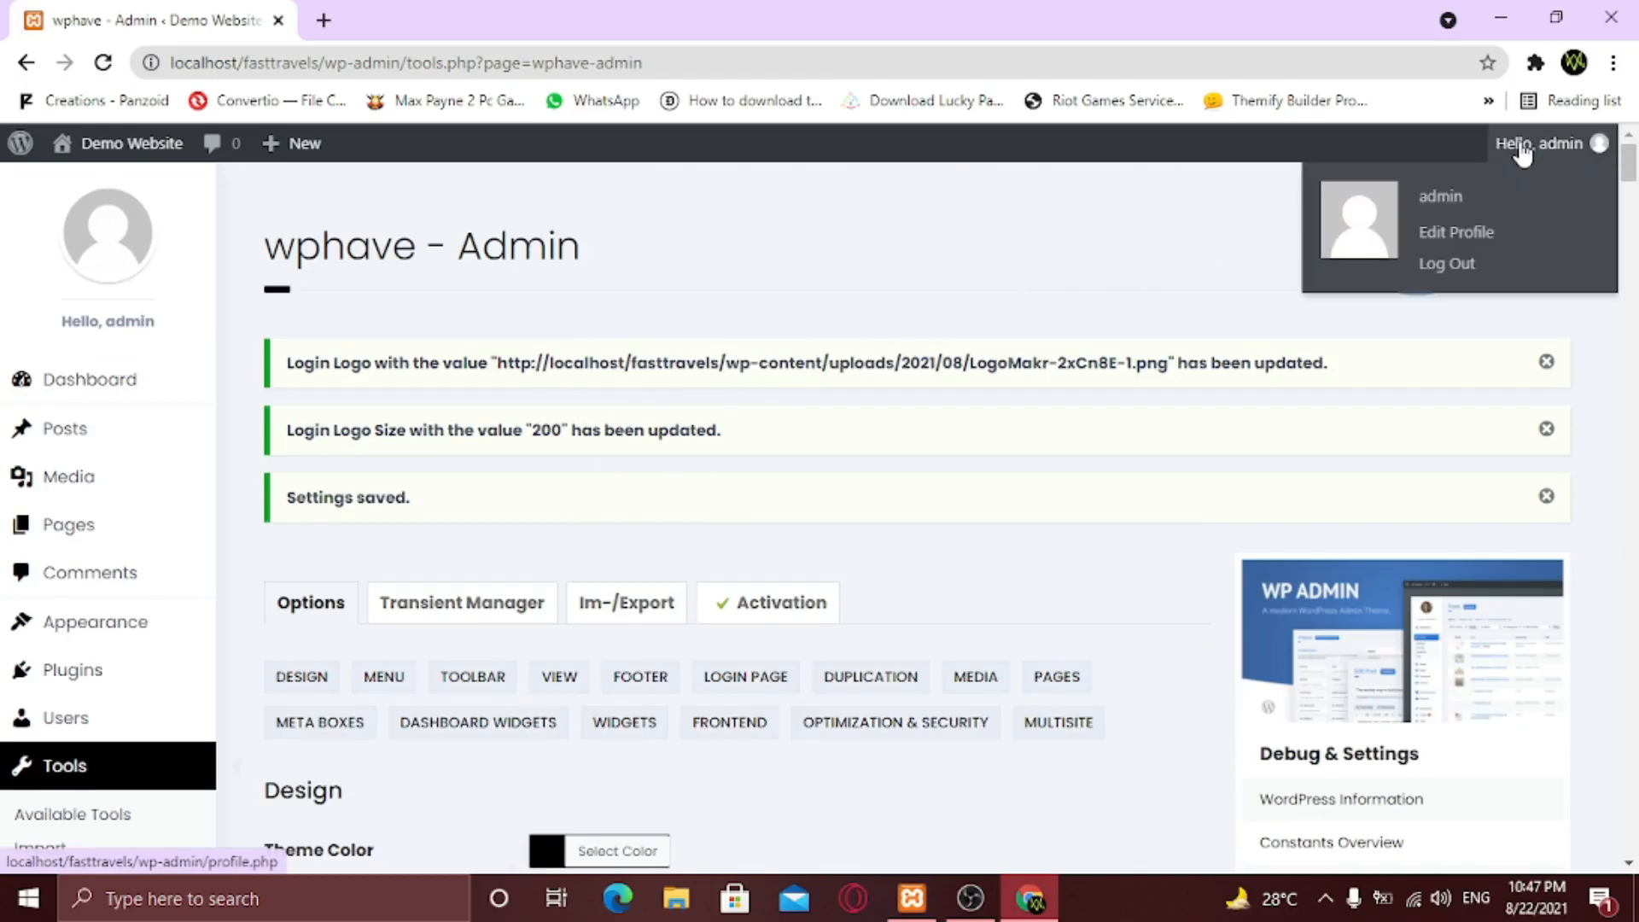
click(1448, 266)
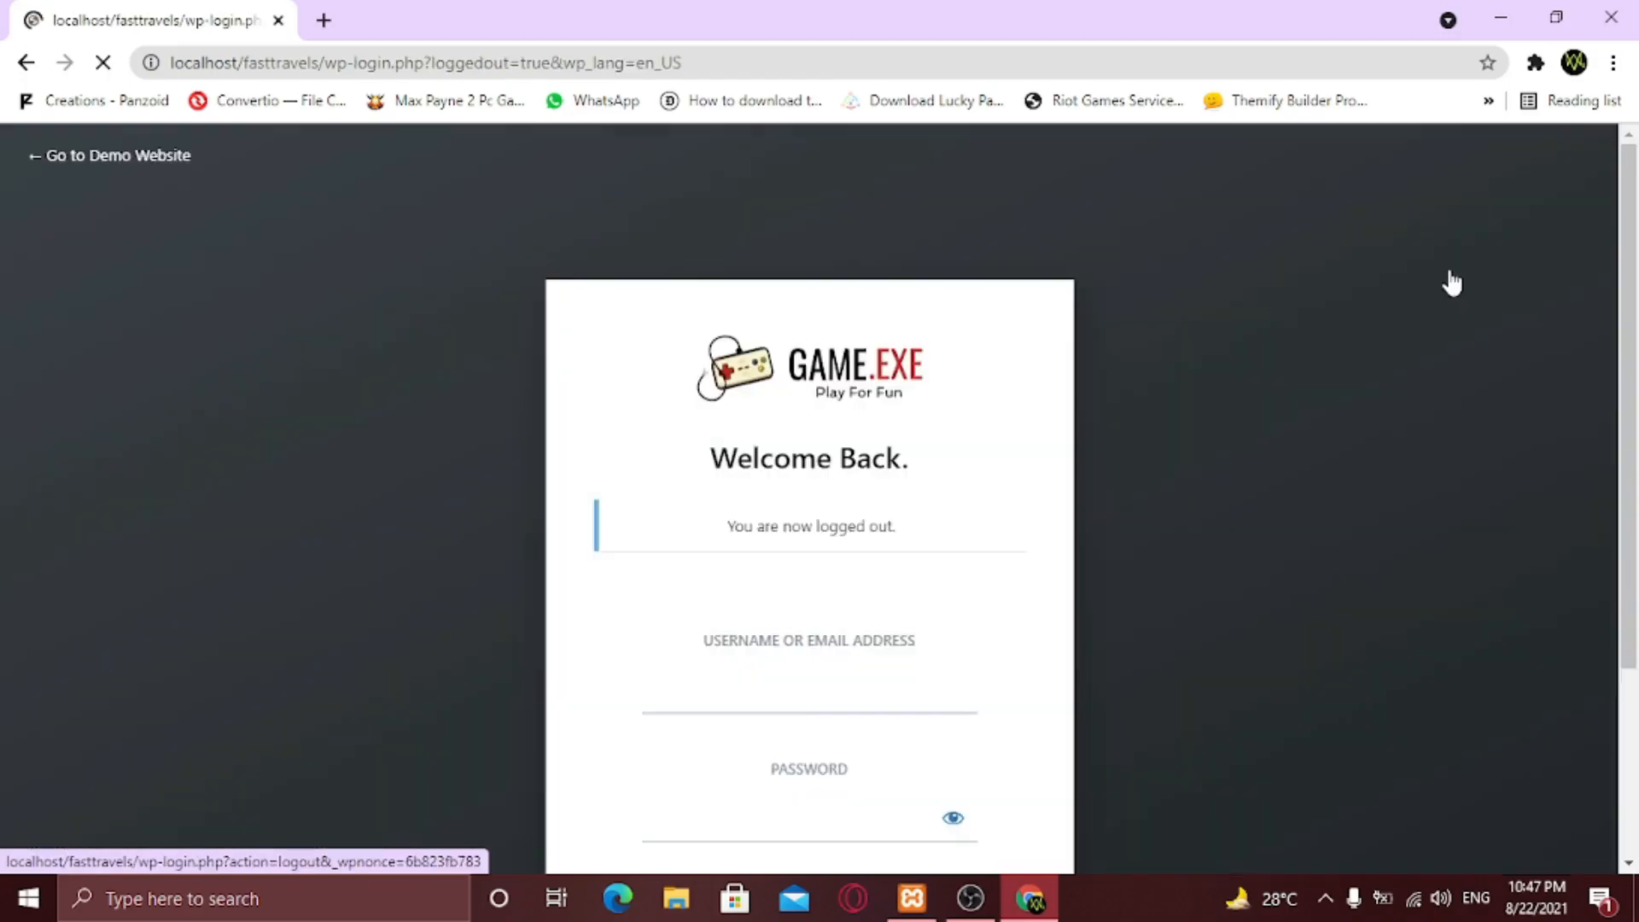
scroll(1422, 364, down, 2)
drag(777, 247, 666, 237)
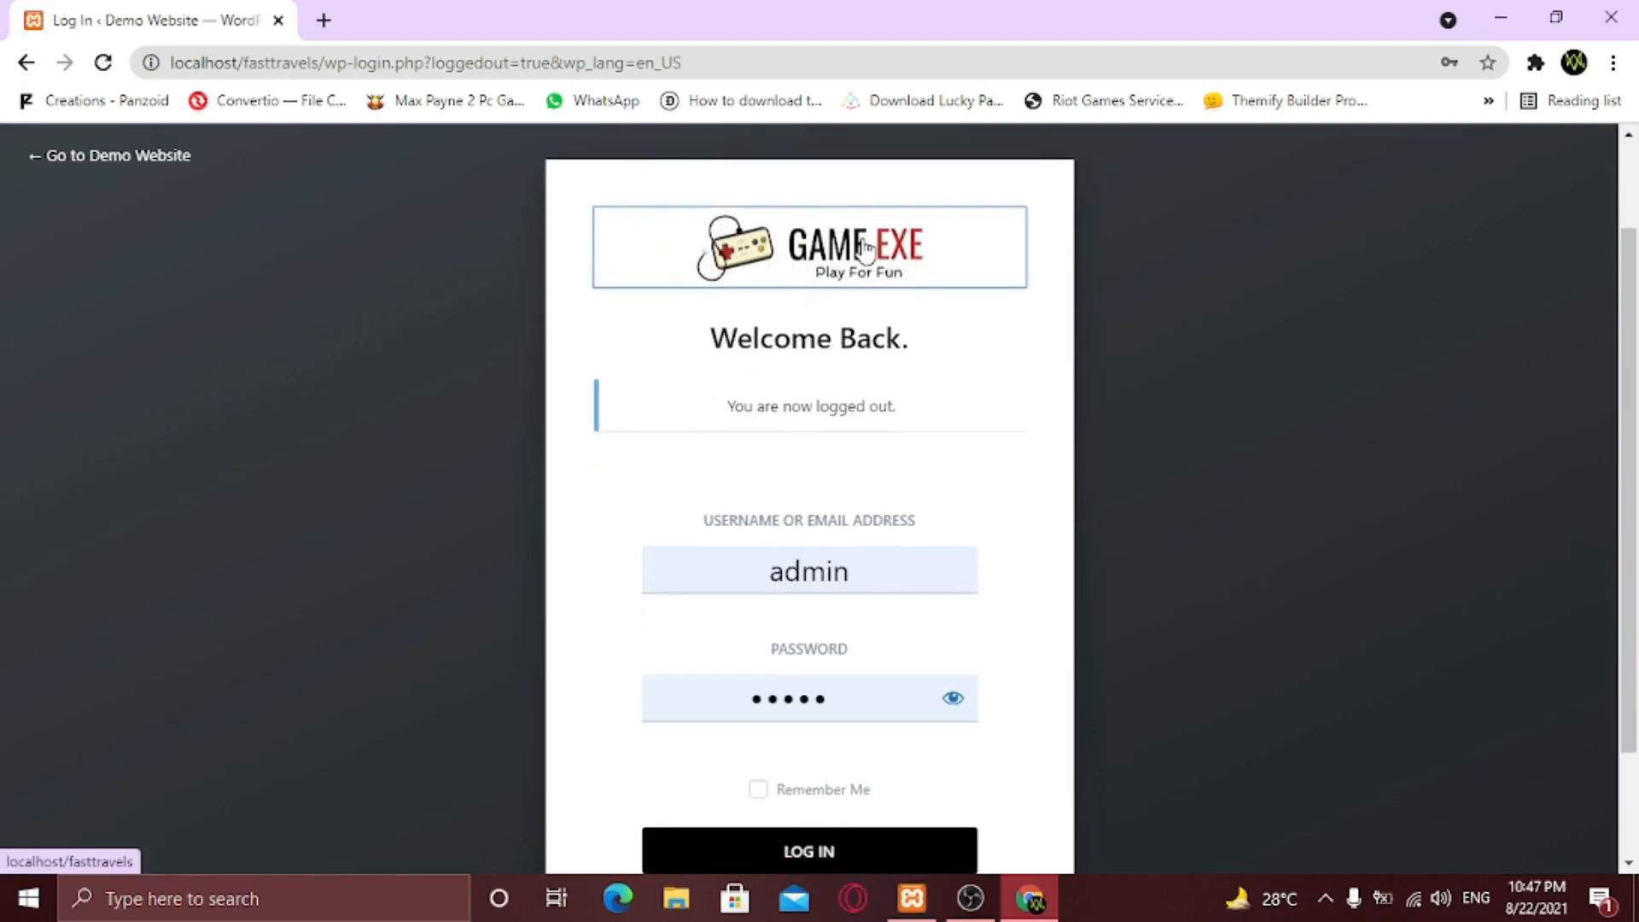
click(1064, 278)
drag(903, 346, 702, 345)
click(905, 337)
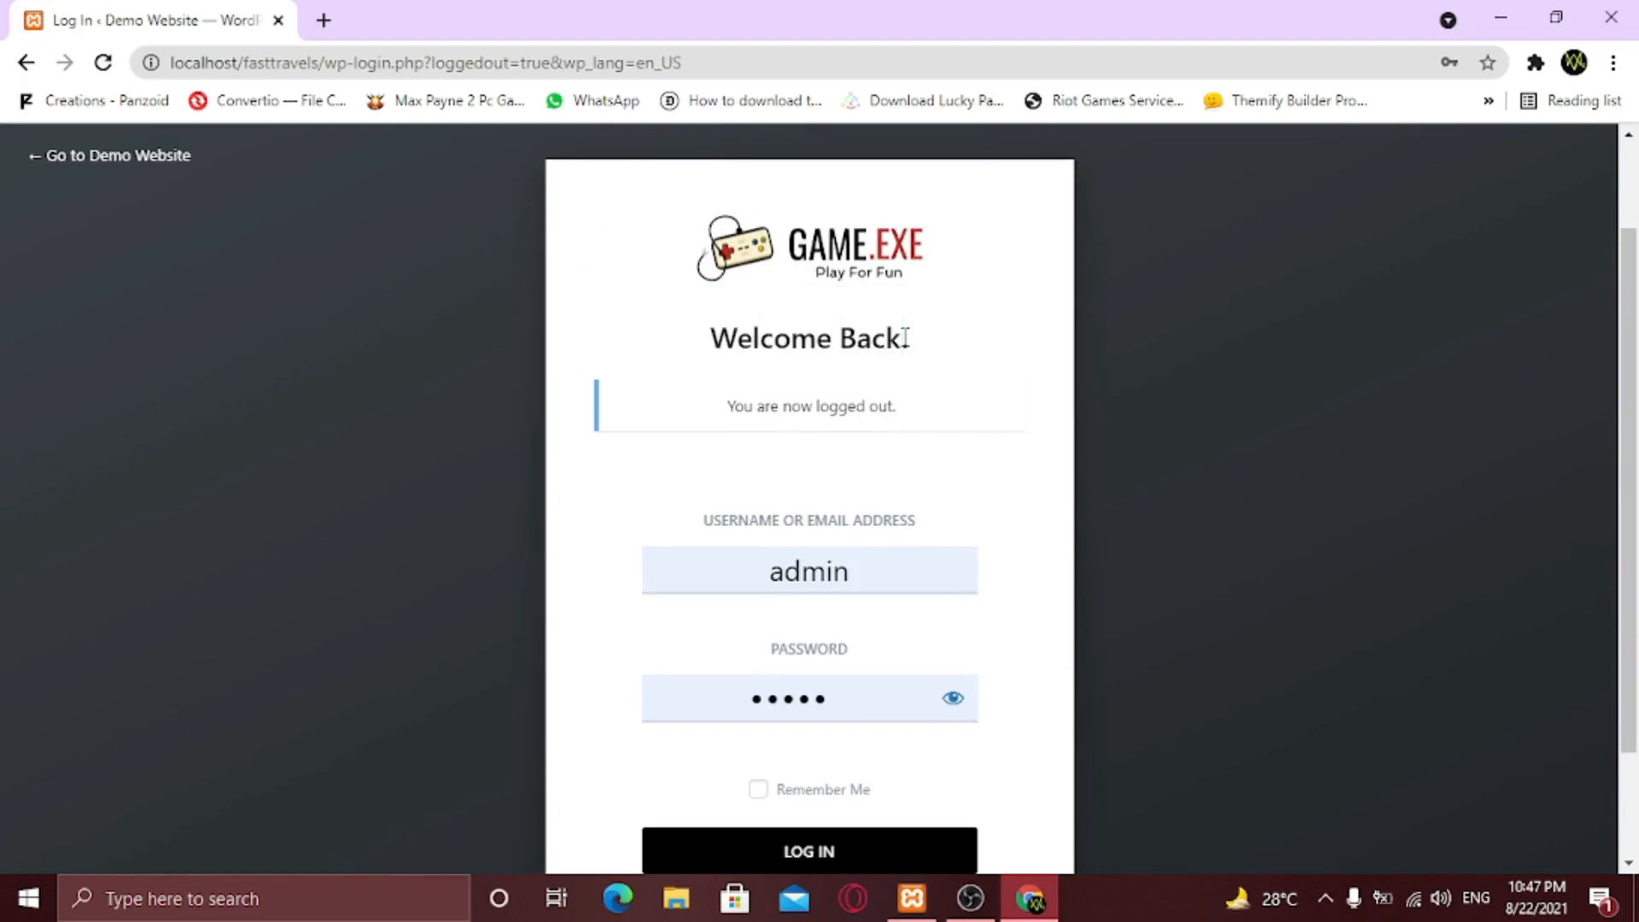
scroll(909, 342, down, 2)
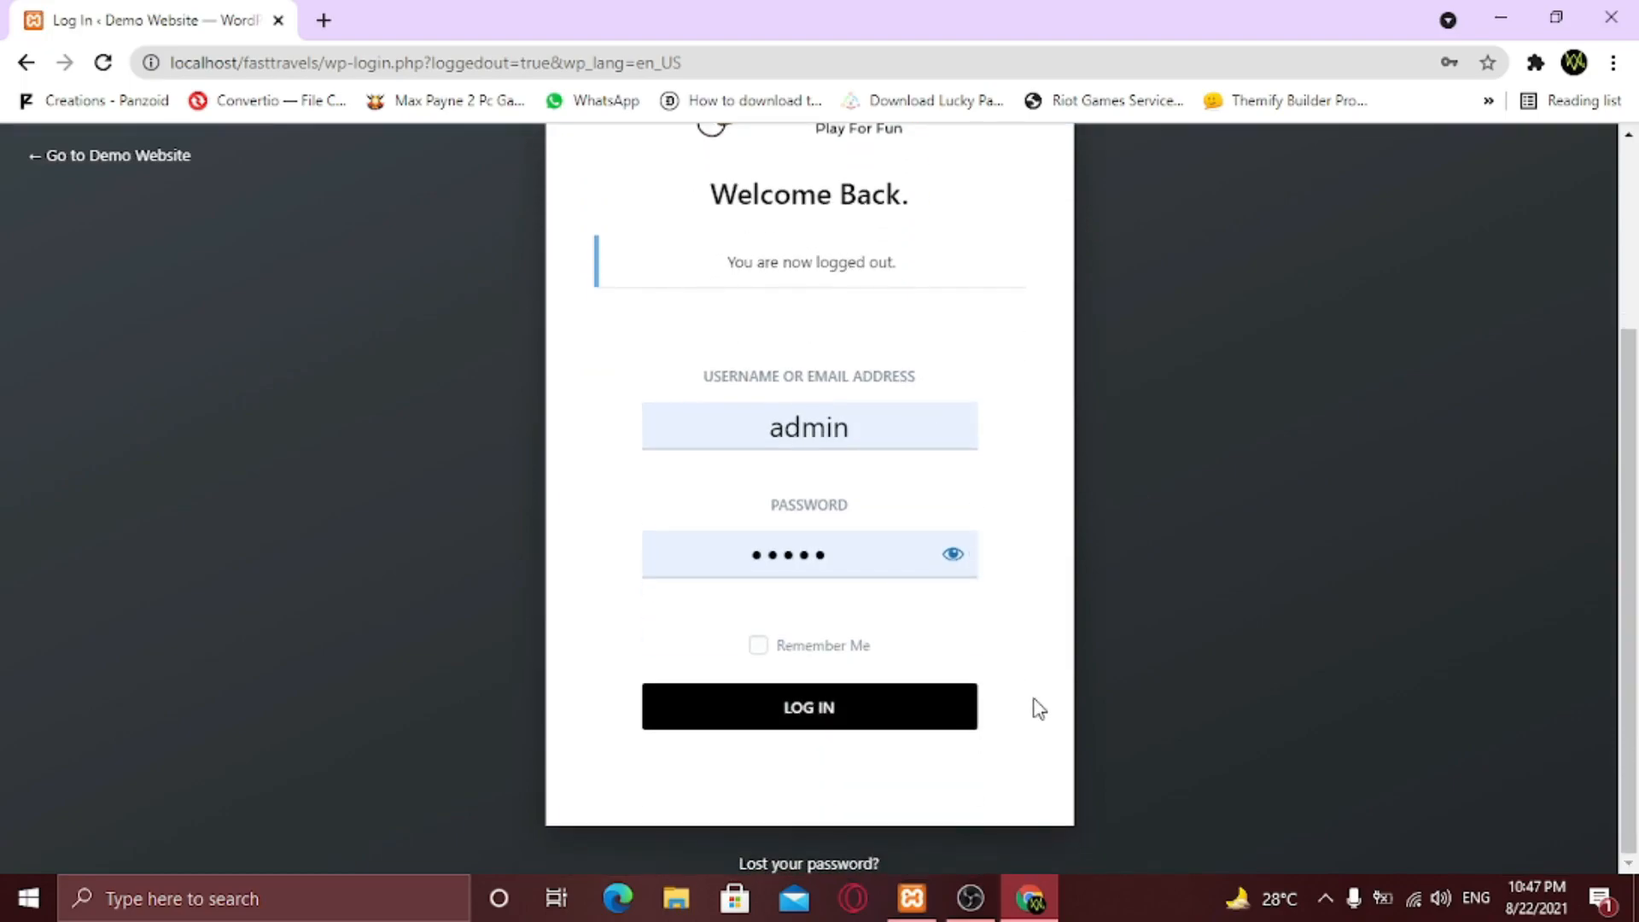
scroll(1038, 709, up, 3)
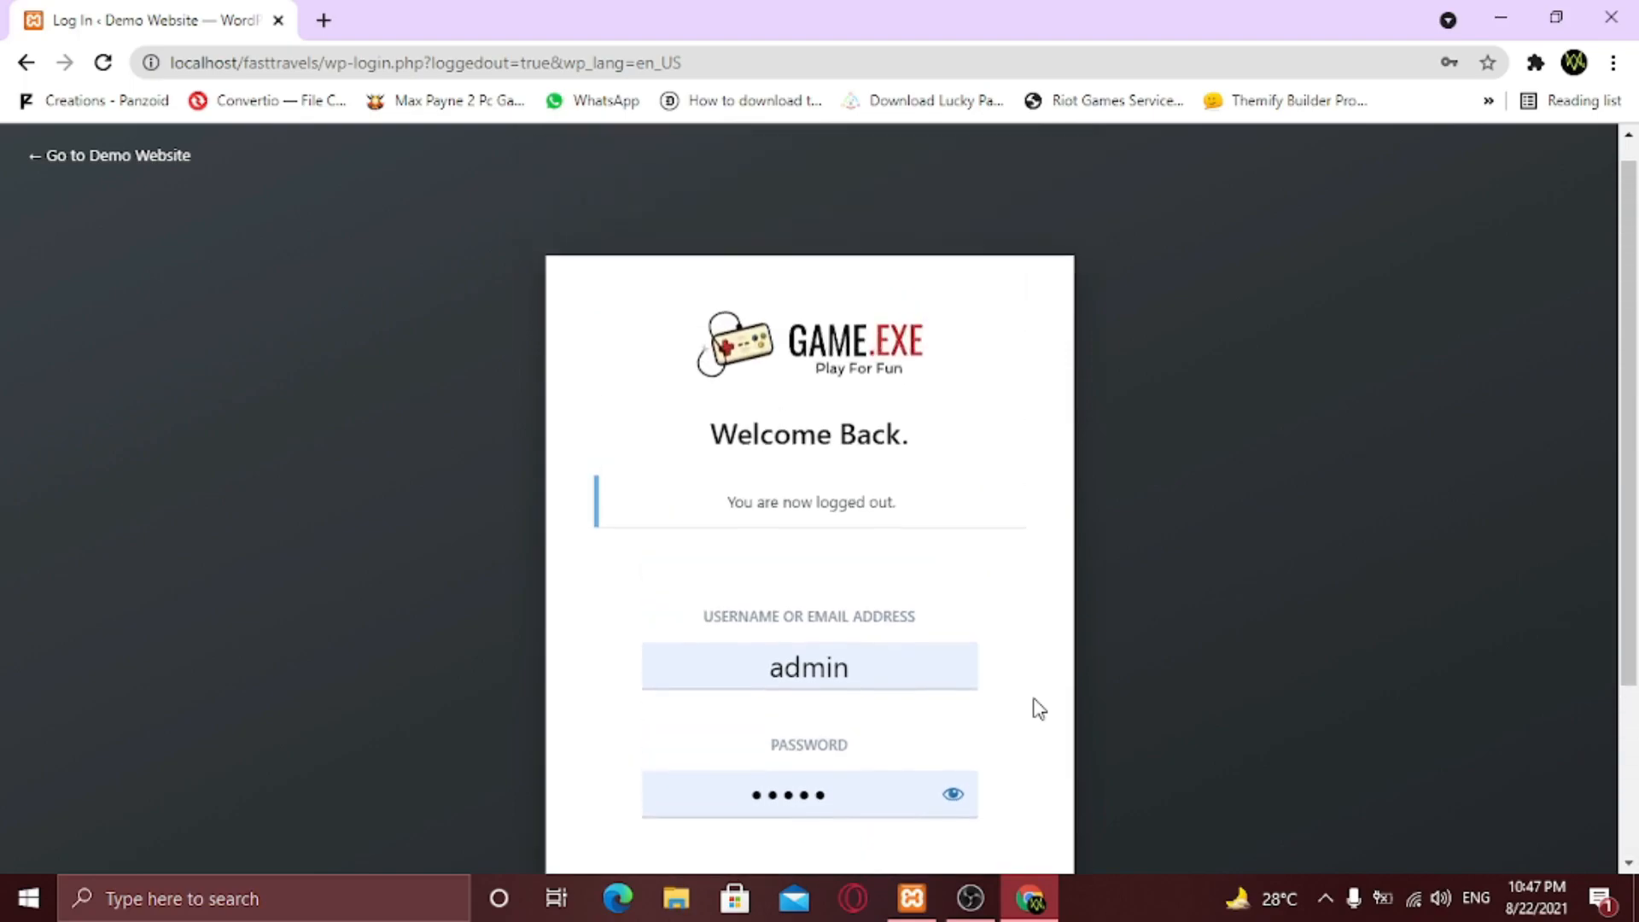
scroll(1036, 654, down, 1)
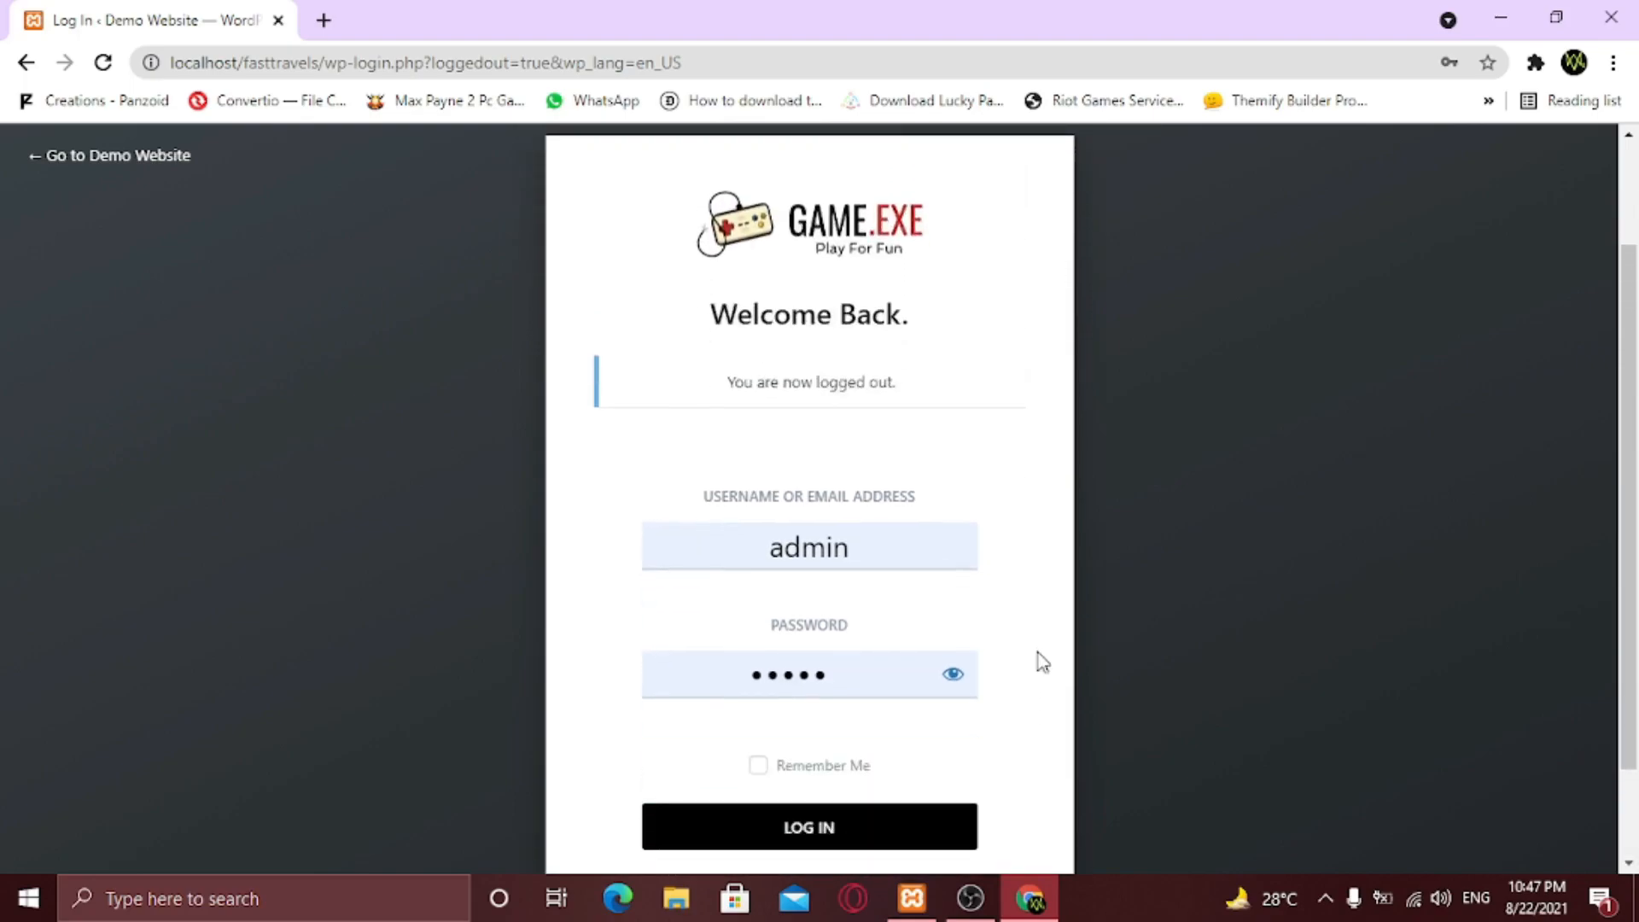
Log back in with the prefilled credentials and look over the dashboard widgets, including Activity, User Activities and System Info.
click(839, 831)
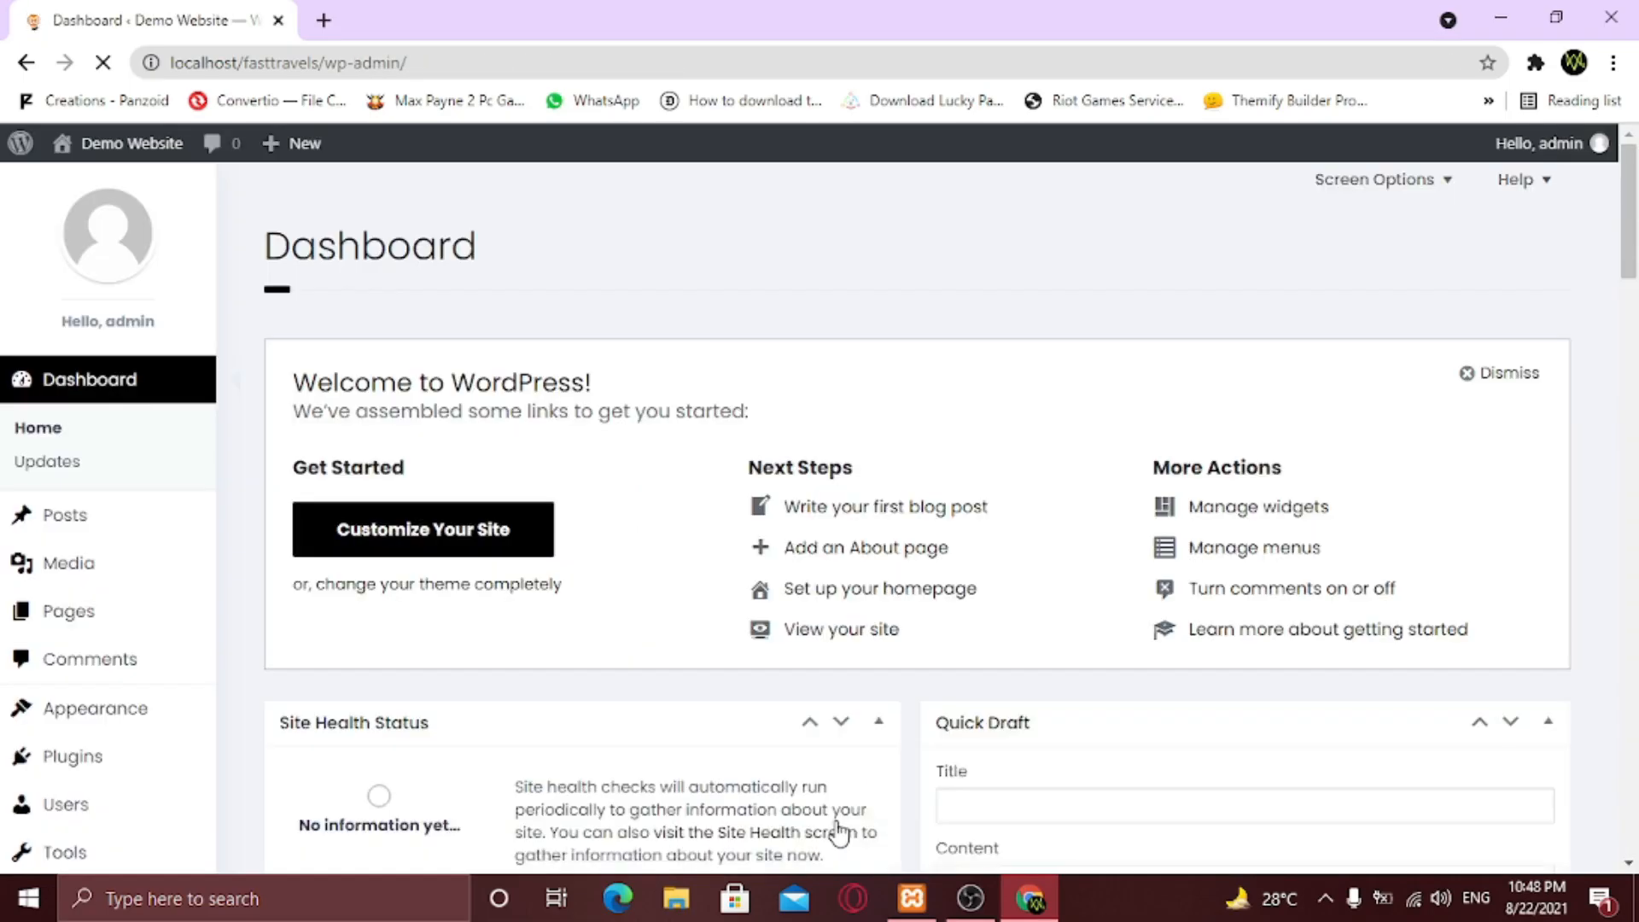
scroll(900, 560, down, 5)
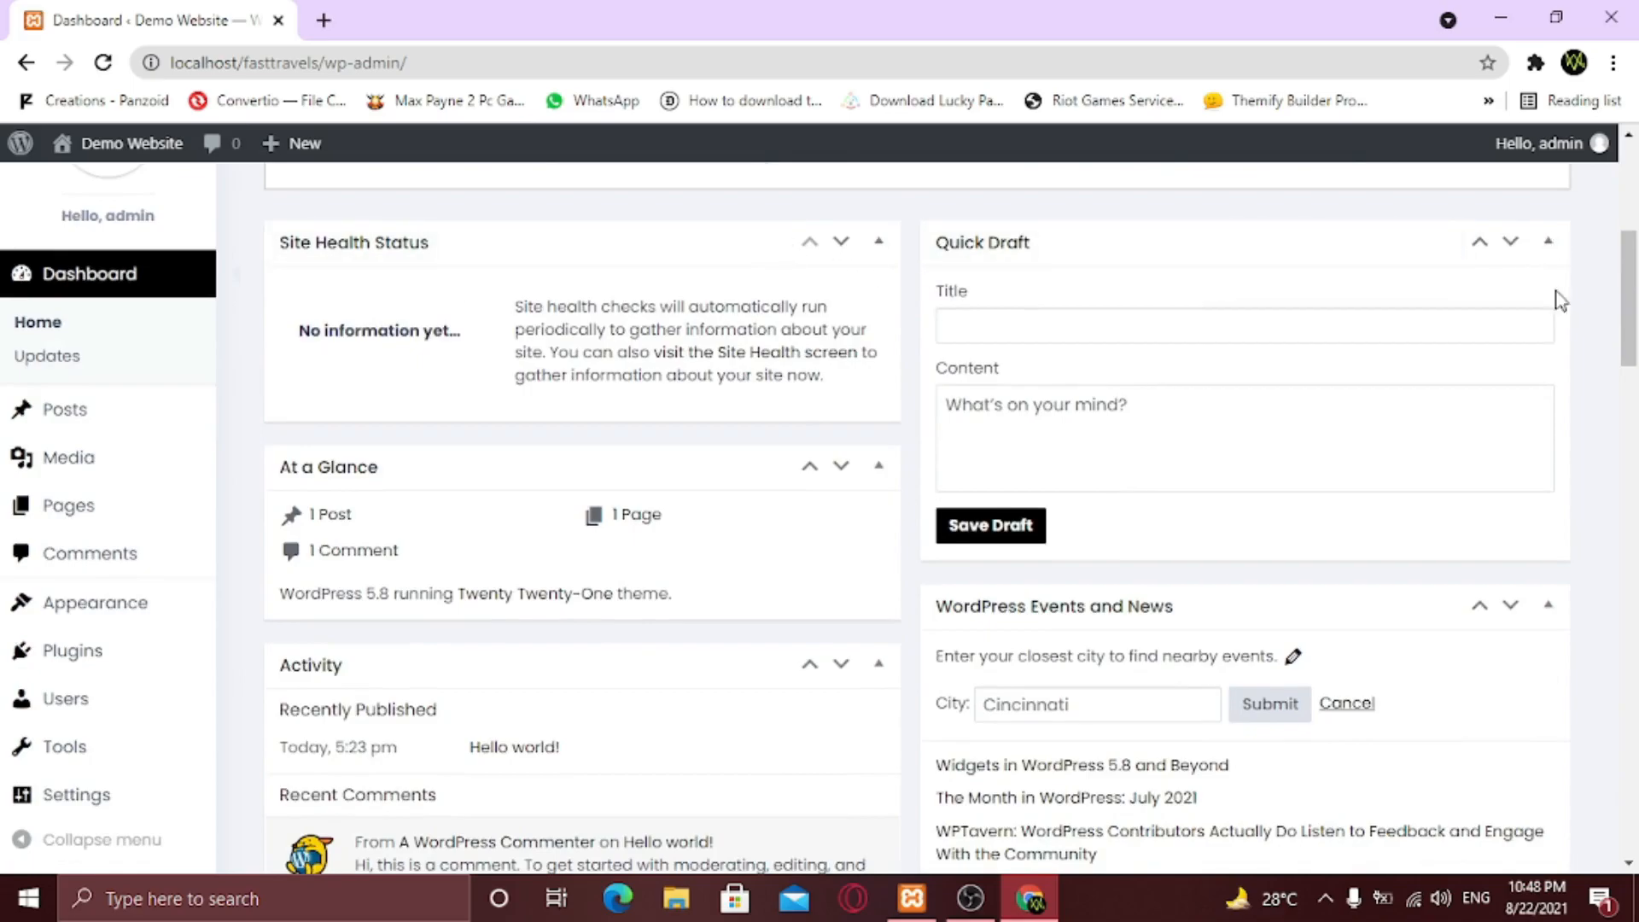
scroll(541, 512, down, 7)
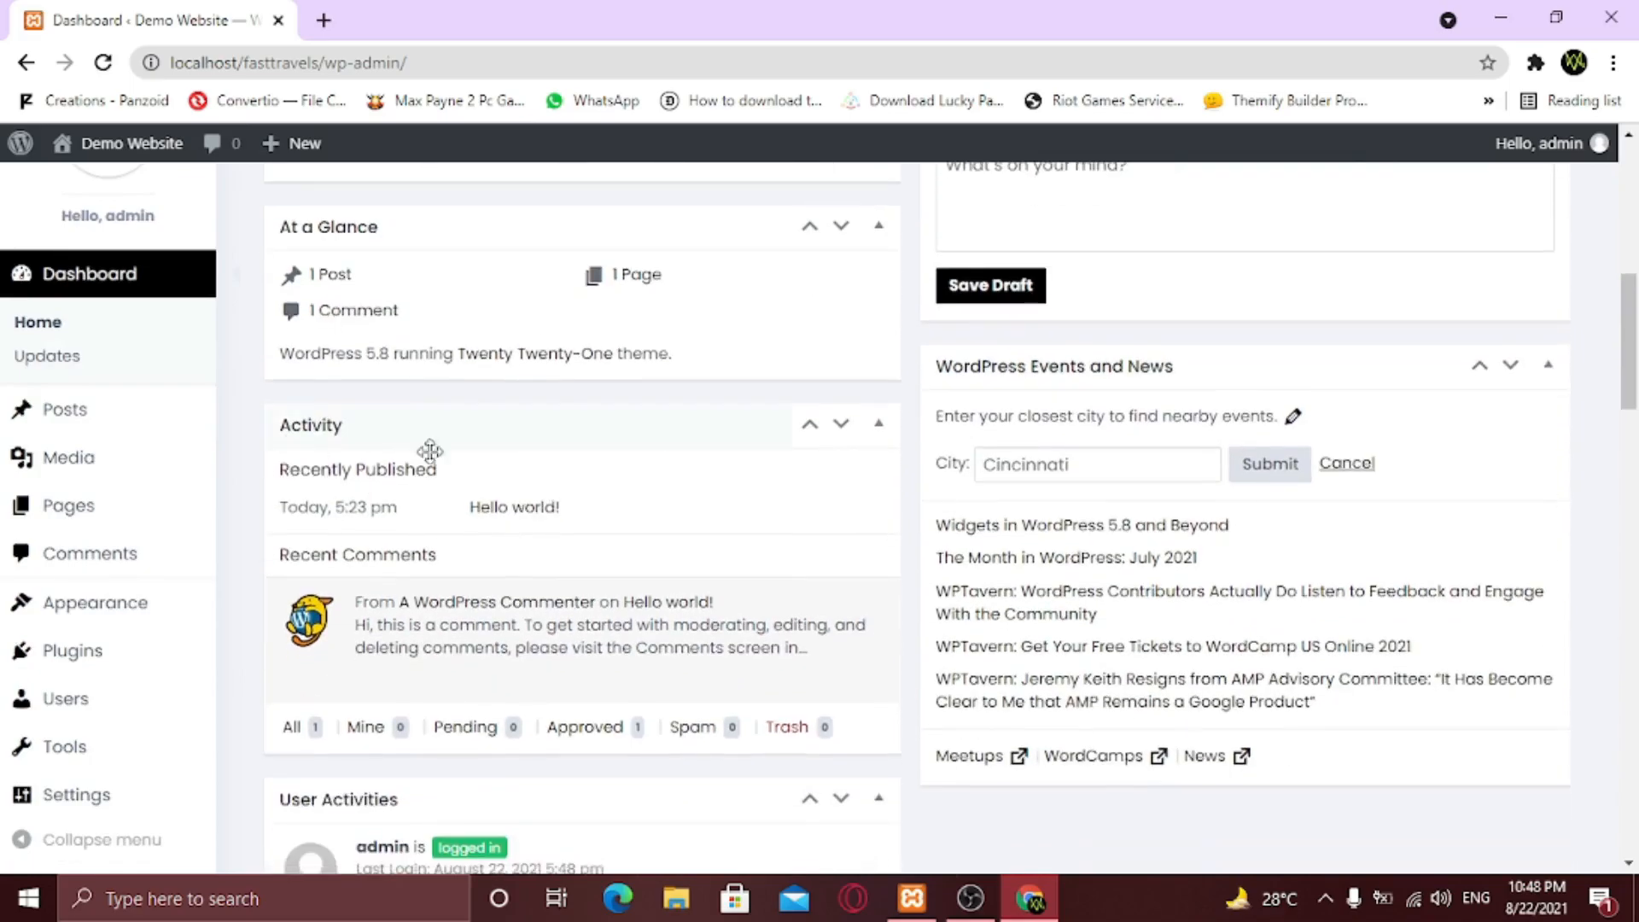
scroll(581, 745, down, 5)
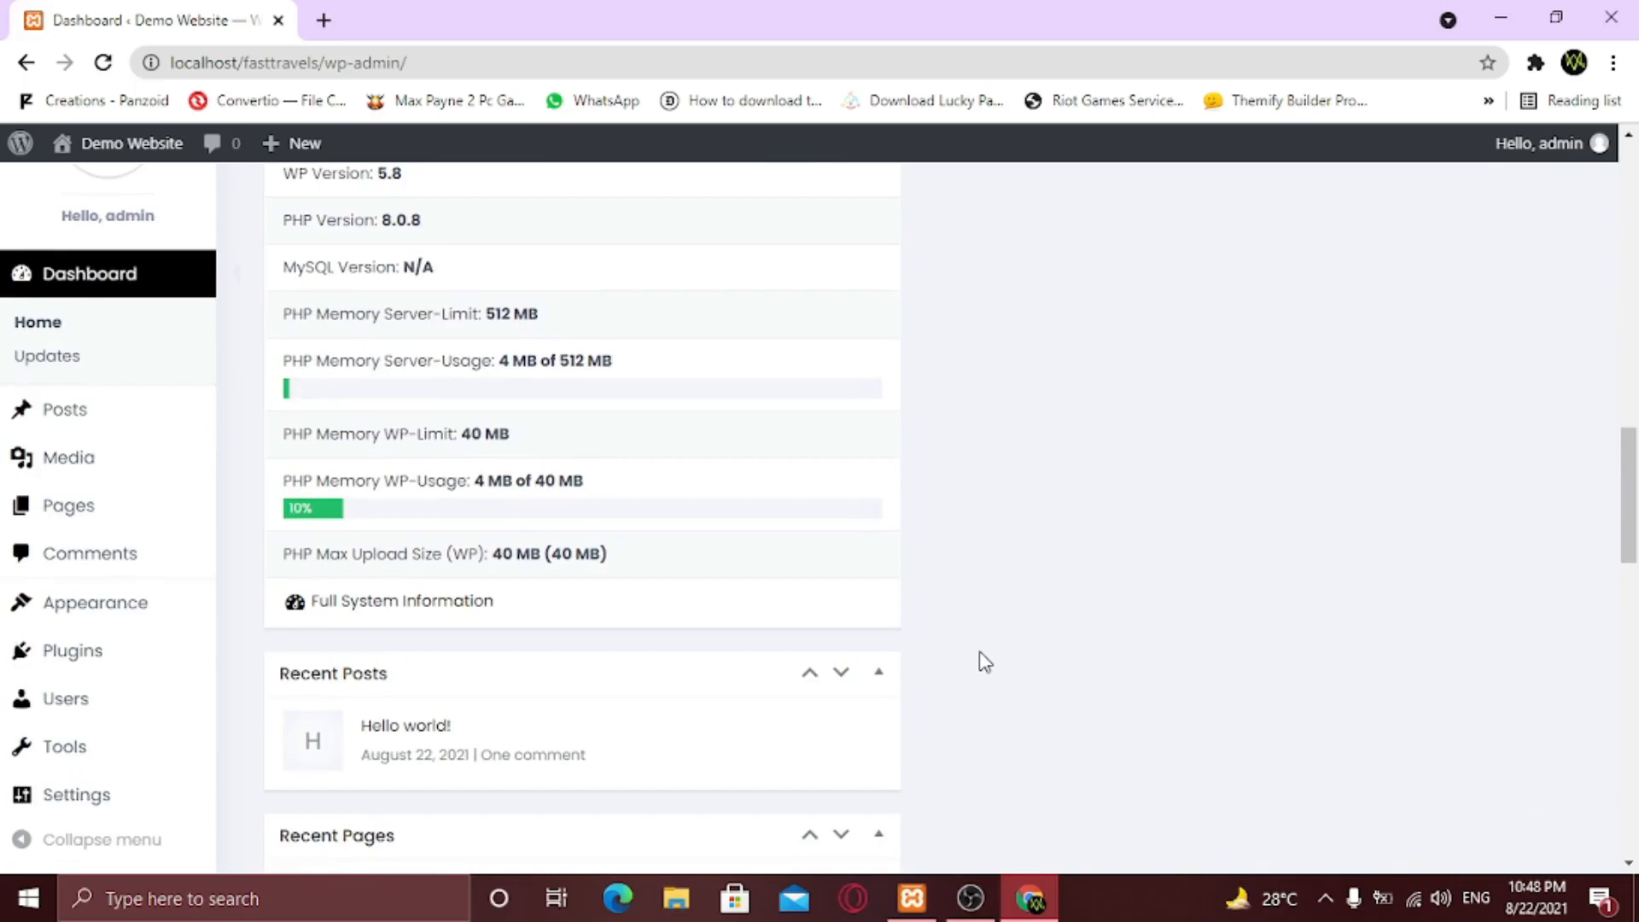
scroll(985, 662, up, 10)
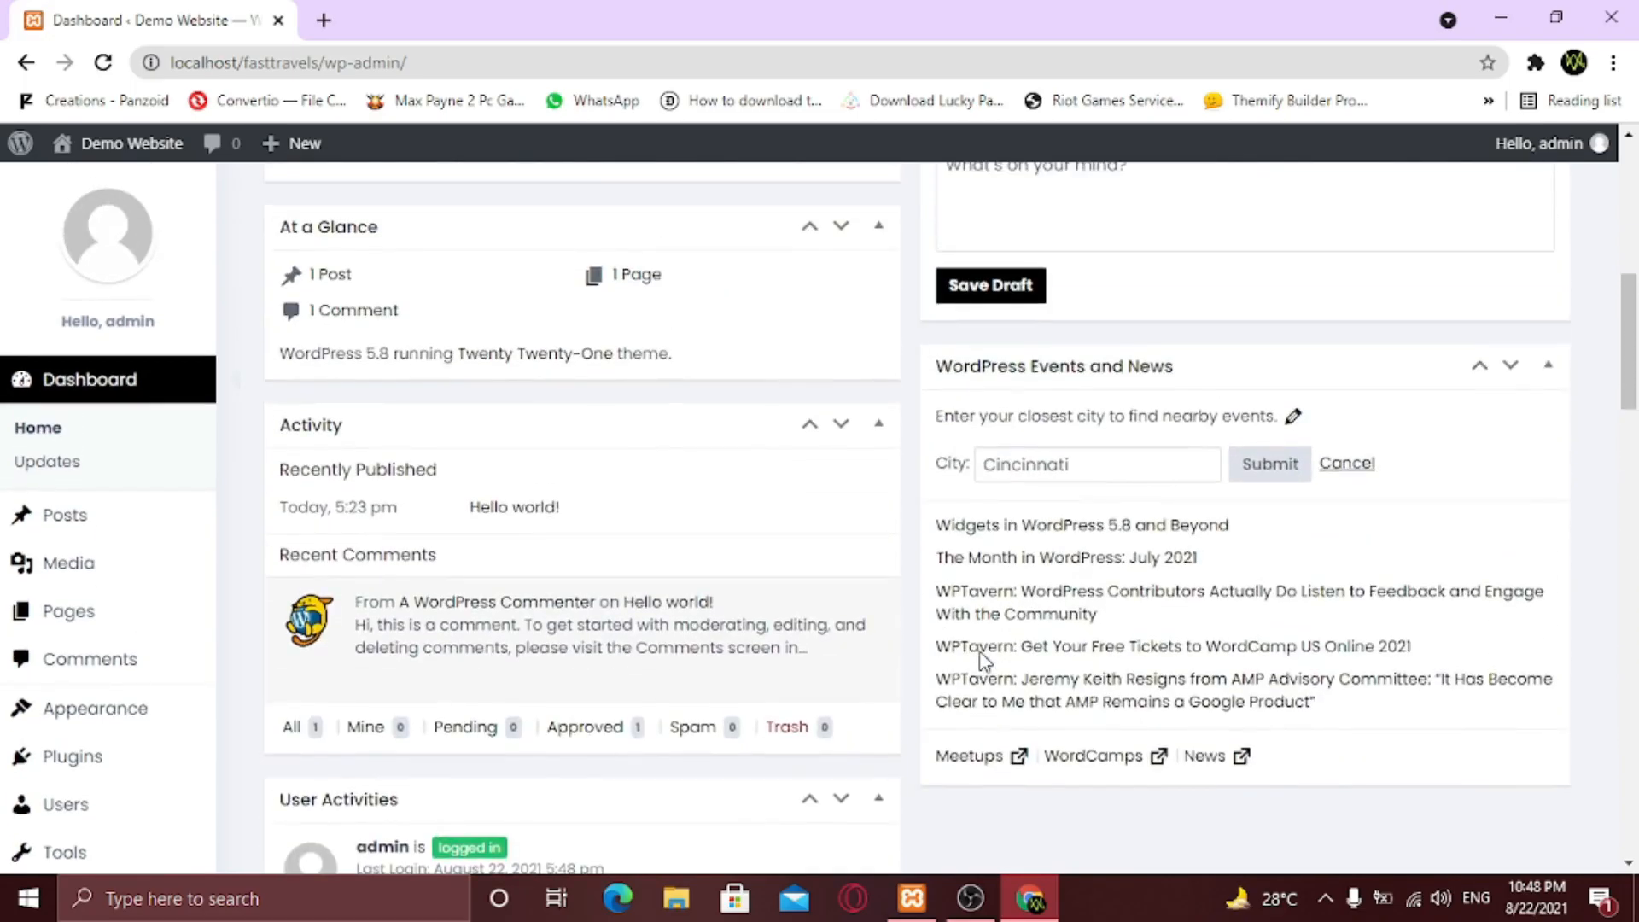
scroll(985, 662, down, 3)
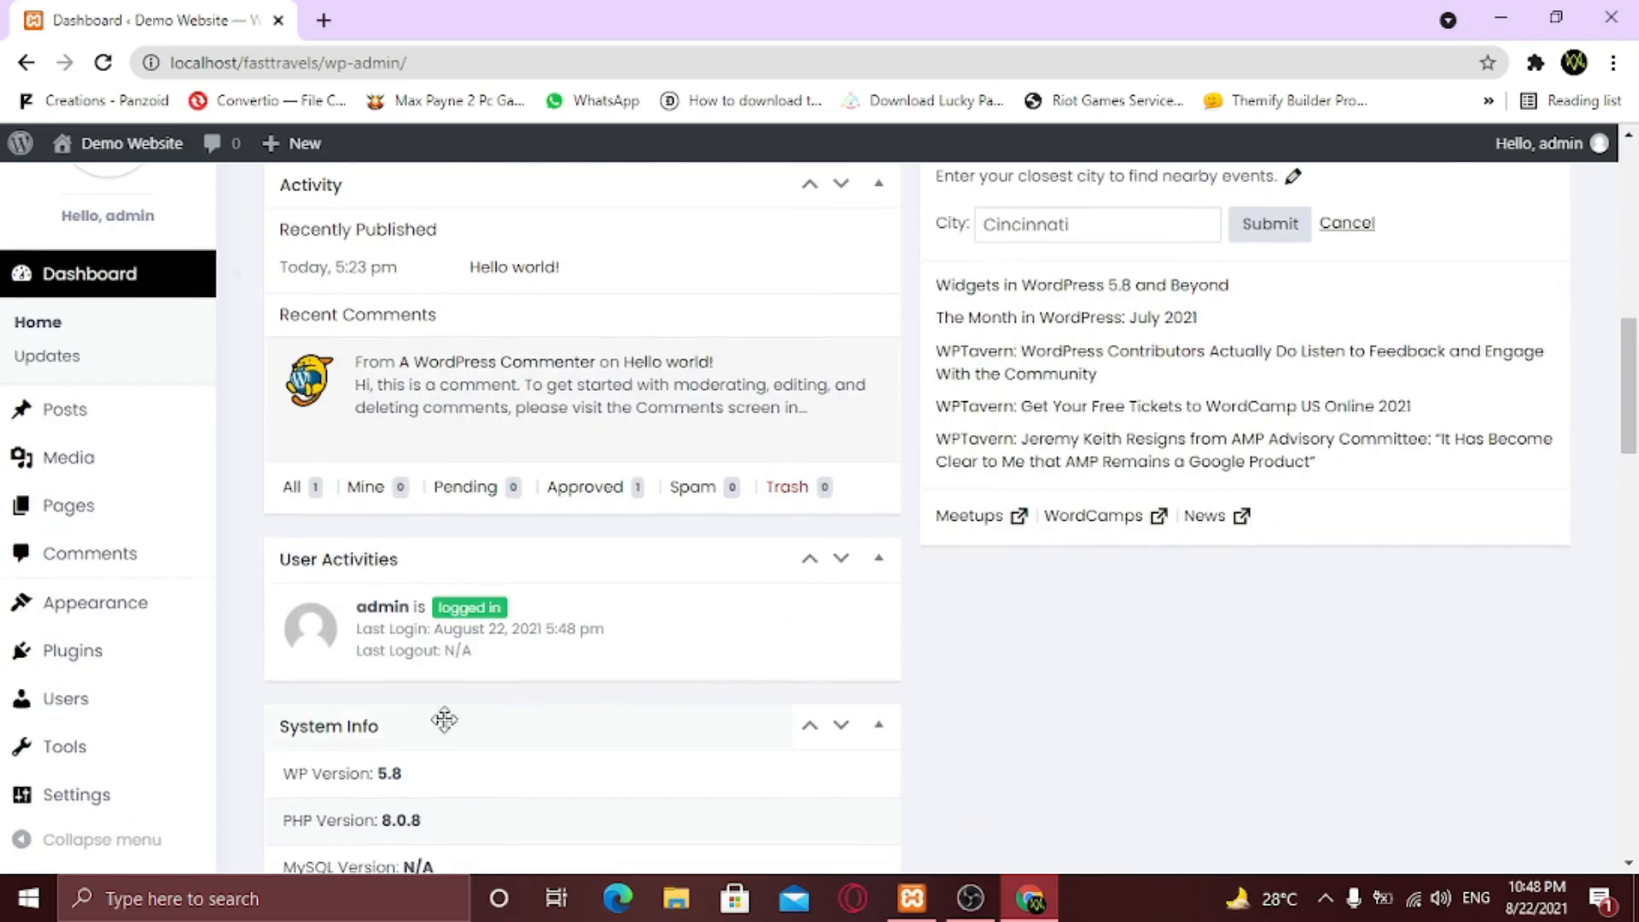
In the wphave – Admin Dashboard Widgets options, disable the Qick Draft, At the Glance, Activity and WP Events & News widgets.
mouse_move(180, 750)
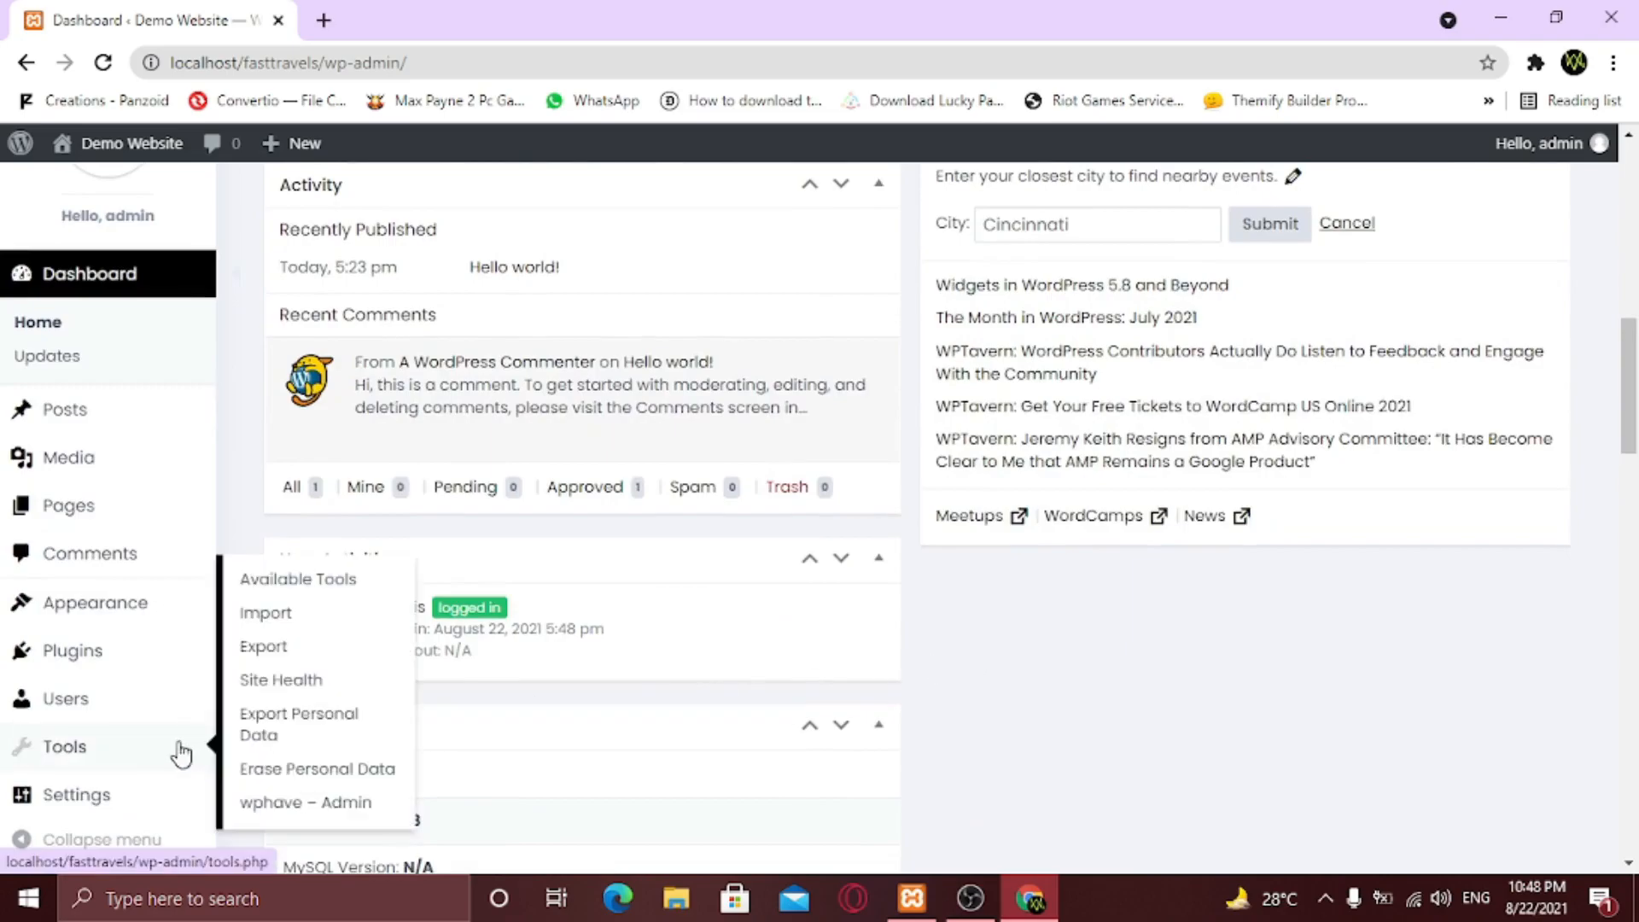
click(293, 804)
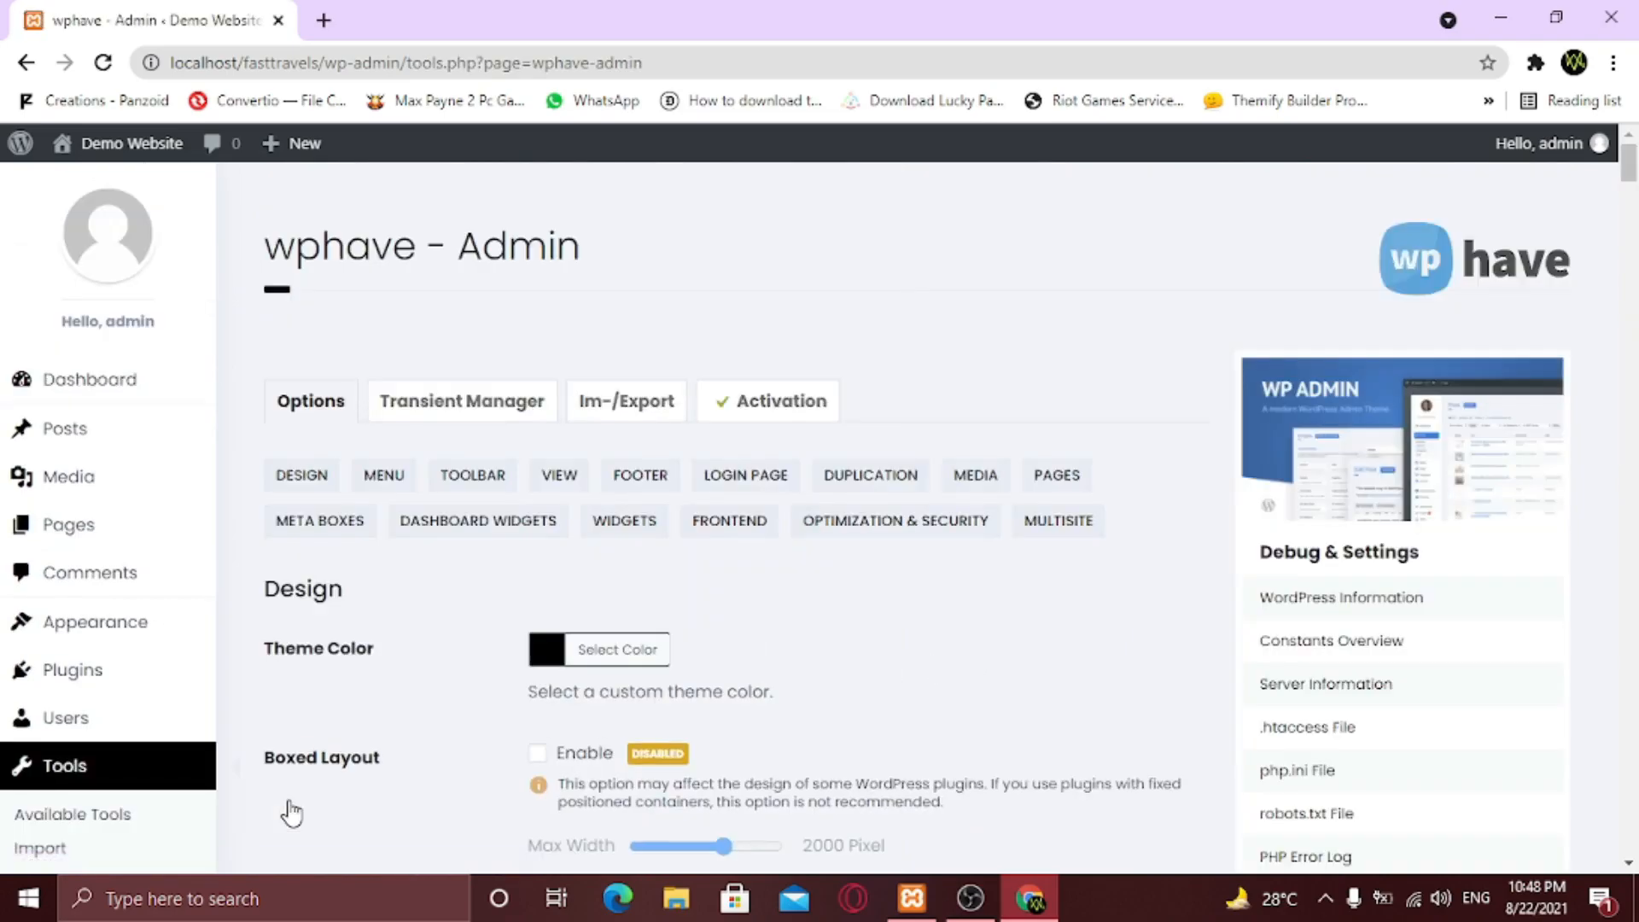
click(491, 522)
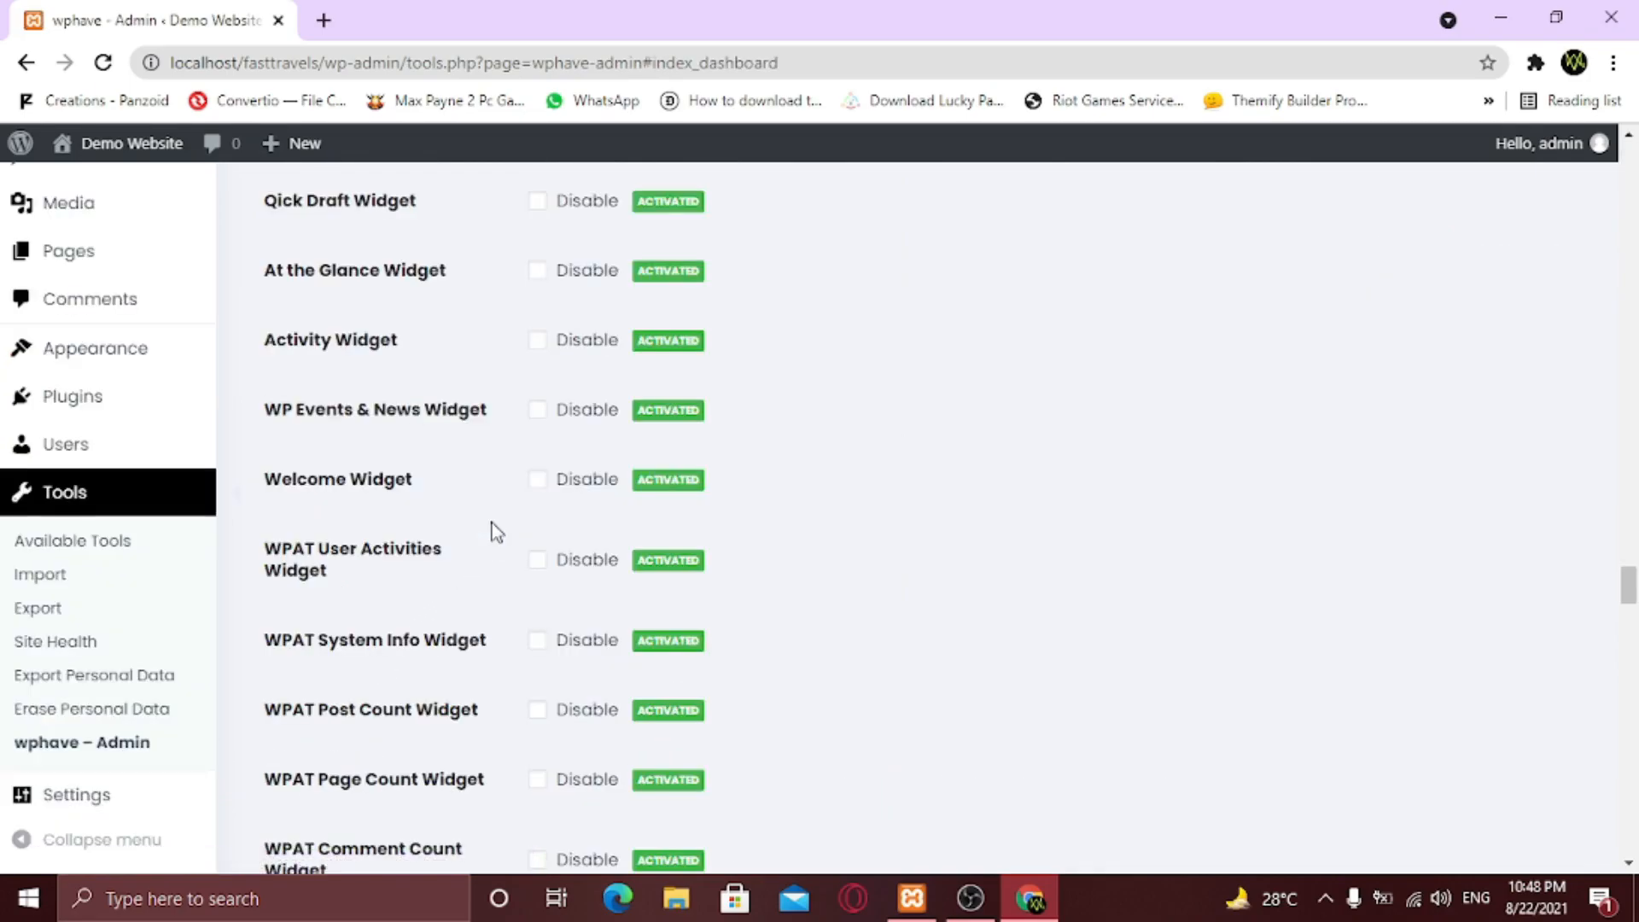
scroll(504, 478, up, 1)
click(538, 323)
click(537, 391)
click(537, 461)
click(537, 530)
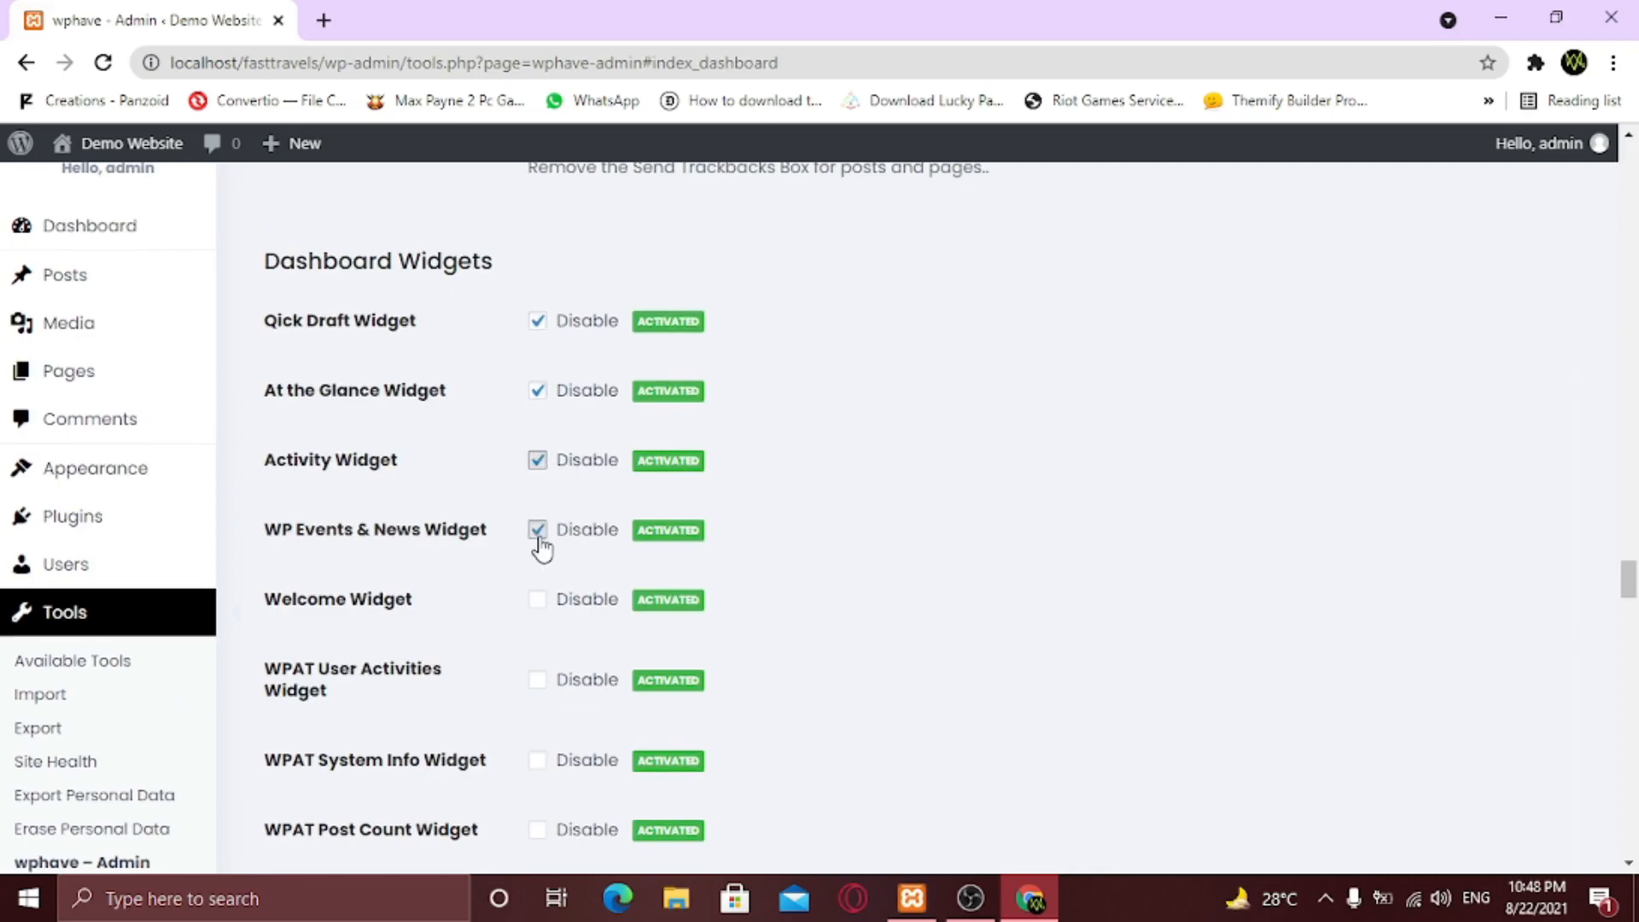
Disable the Welcome, WPAT User Activities, WPAT System Info and WPAT Post Count dashboard widgets.
click(537, 600)
click(537, 681)
scroll(576, 632, down, 2)
click(537, 522)
click(537, 588)
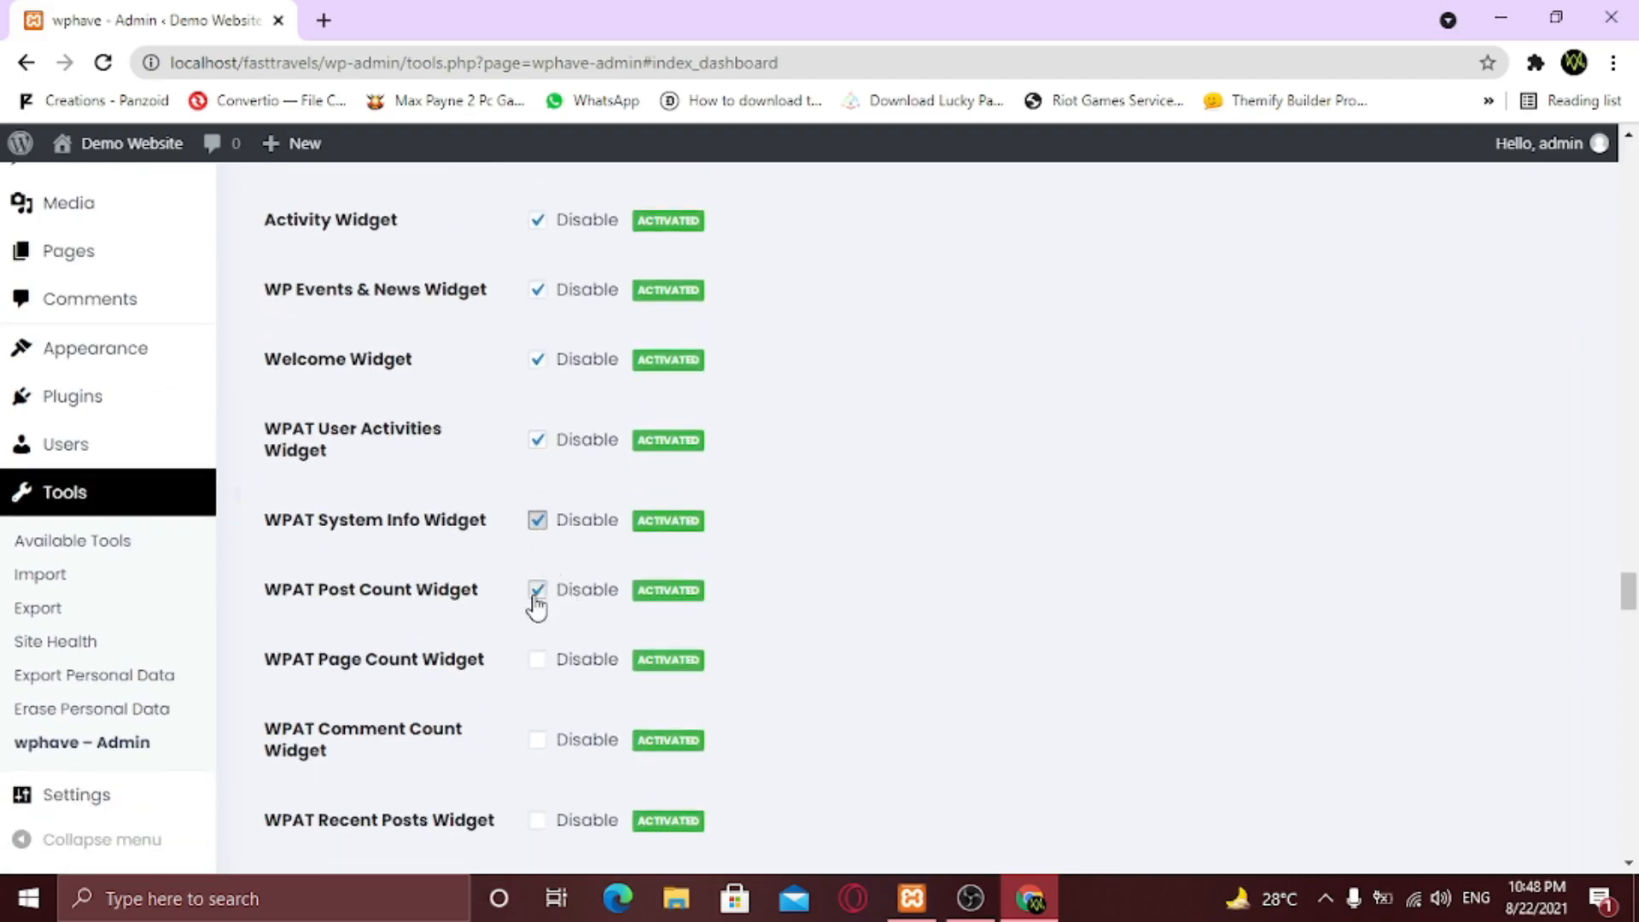
Disable the WPAT Page Count, Comment Count, Recent Posts, Recent Pages, Recent Comments and Memory Usage widgets, and save the settings.
scroll(567, 622, down, 2)
click(537, 422)
click(537, 499)
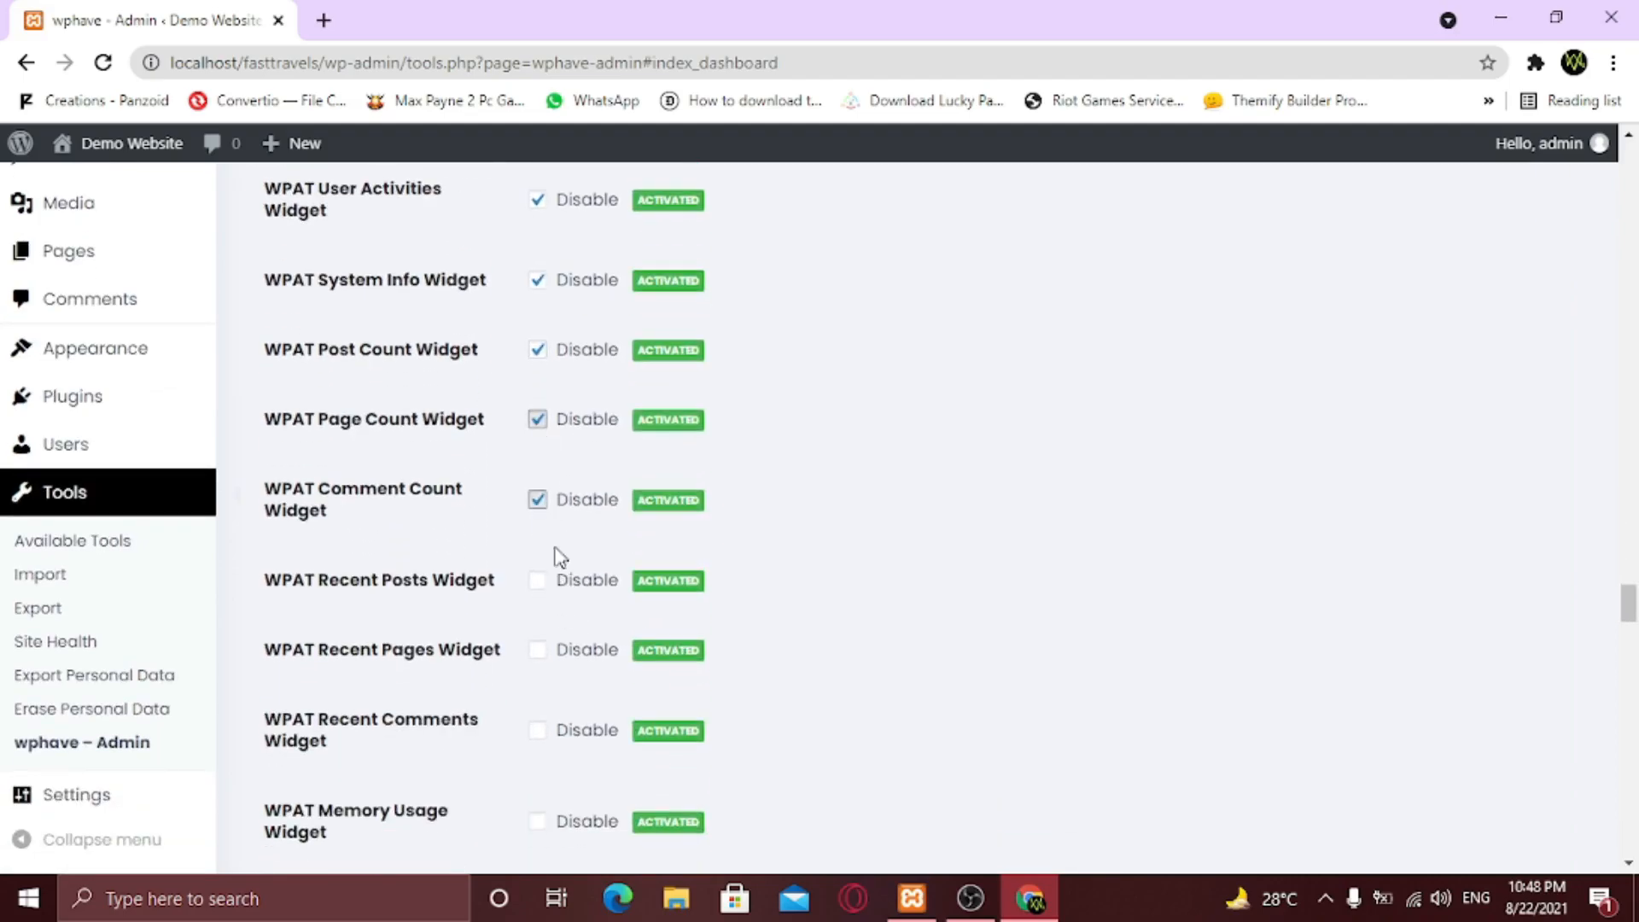
scroll(546, 547, down, 1)
click(537, 460)
click(539, 536)
click(539, 611)
click(539, 702)
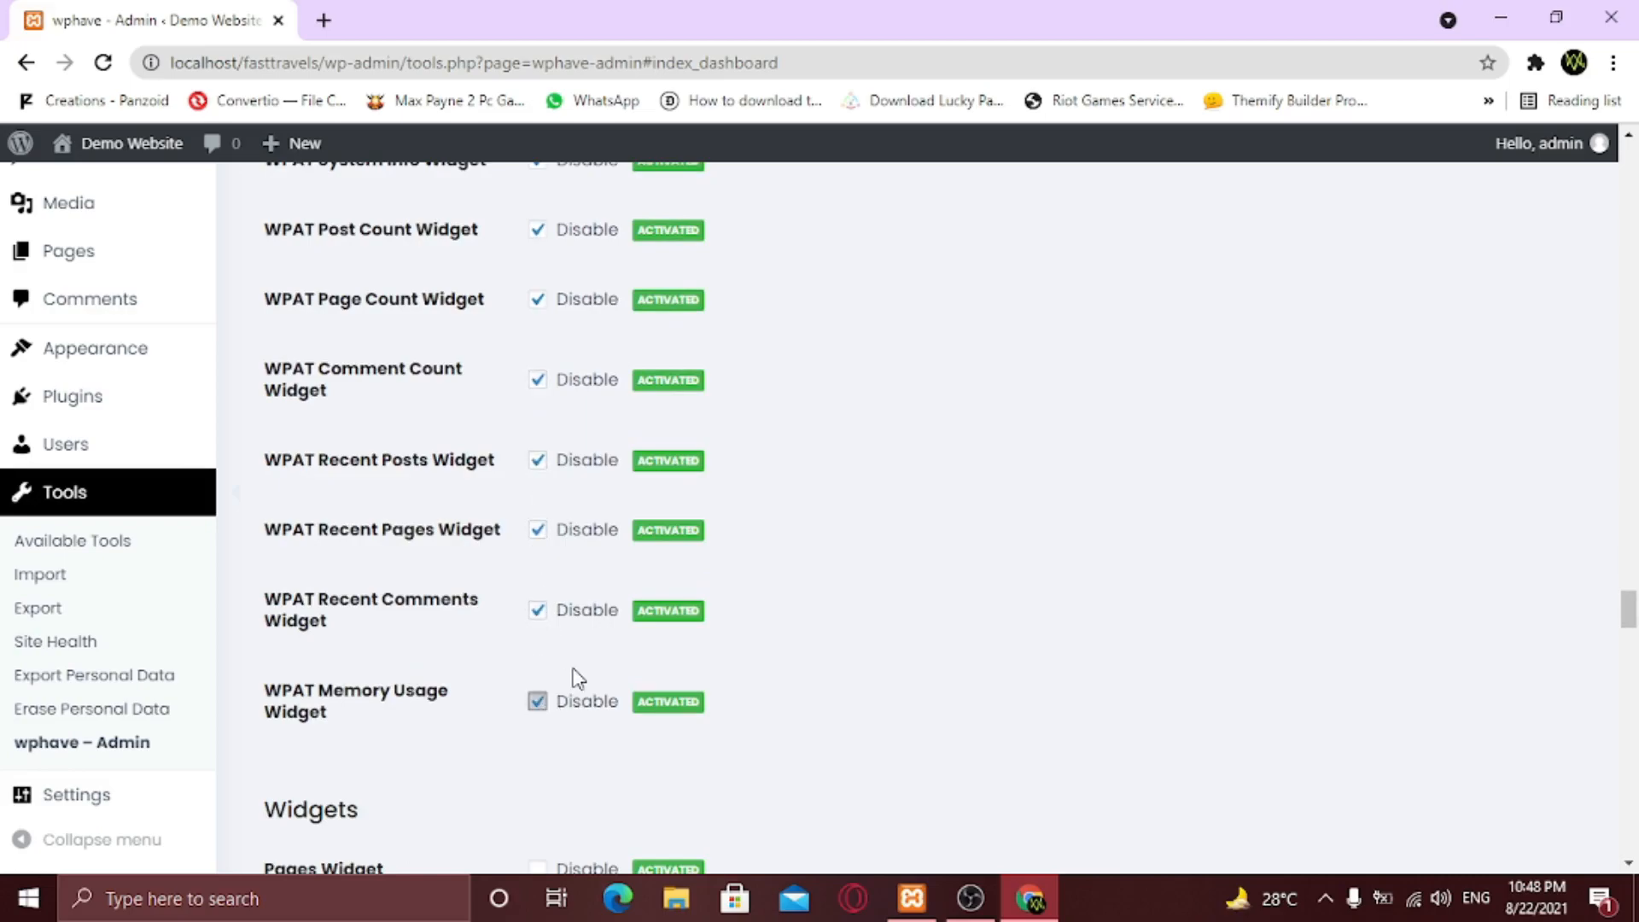
scroll(573, 677, down, 1)
key(Return)
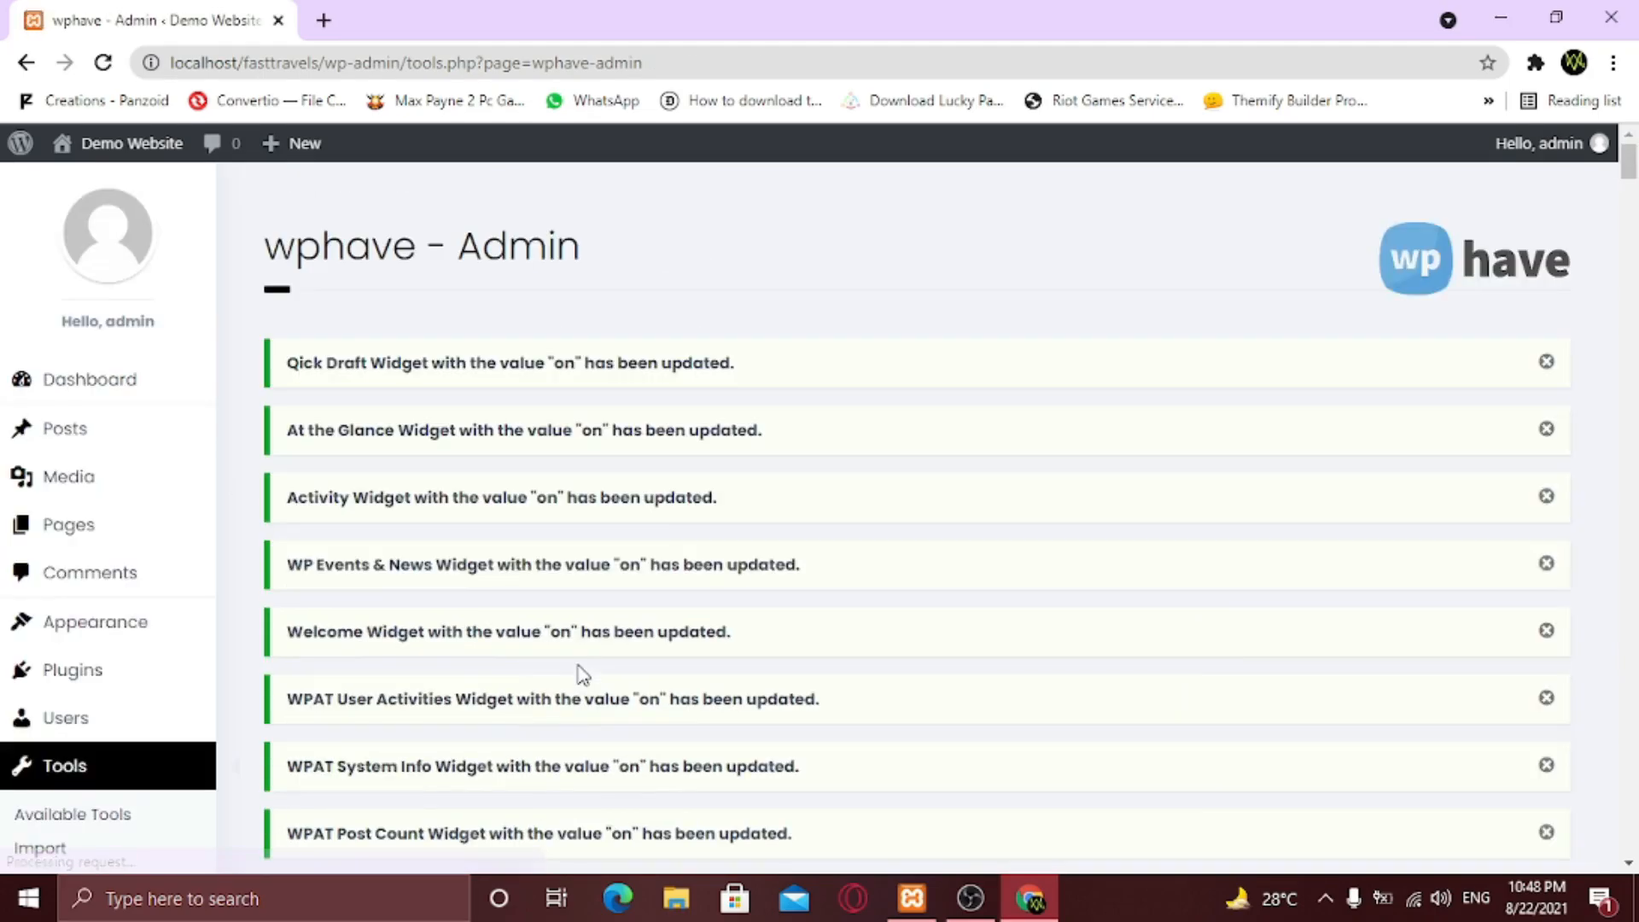
Look over the update notices, open the Dashboard home page and collapse its Site Health Status widget.
scroll(838, 468, down, 4)
scroll(843, 471, up, 3)
scroll(843, 469, down, 4)
scroll(841, 469, up, 3)
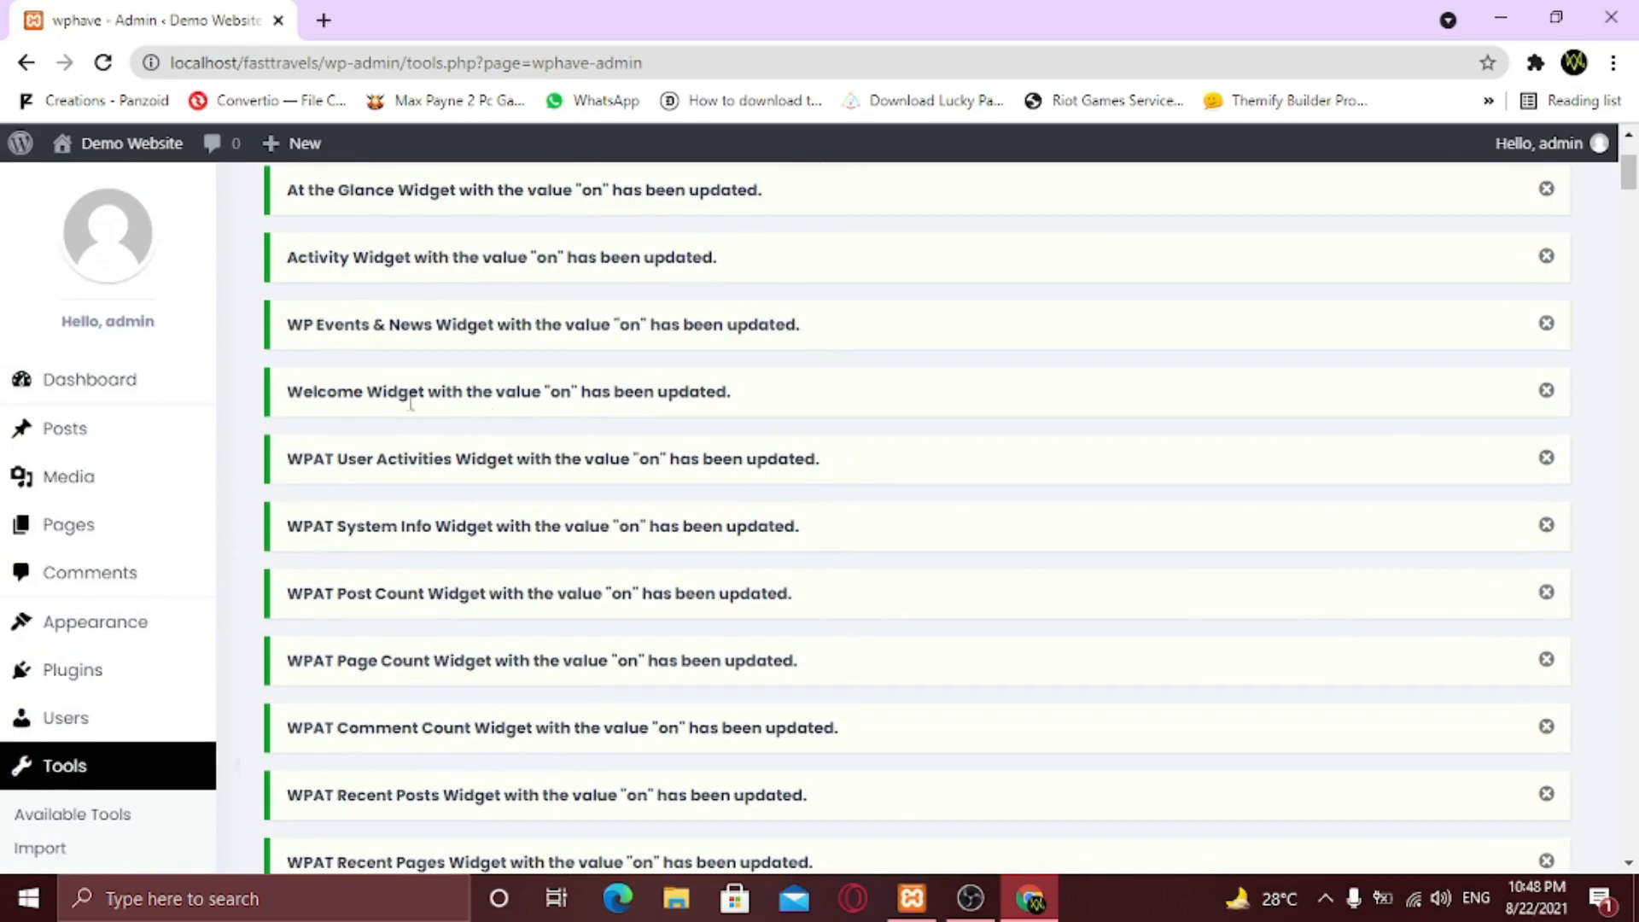
click(125, 387)
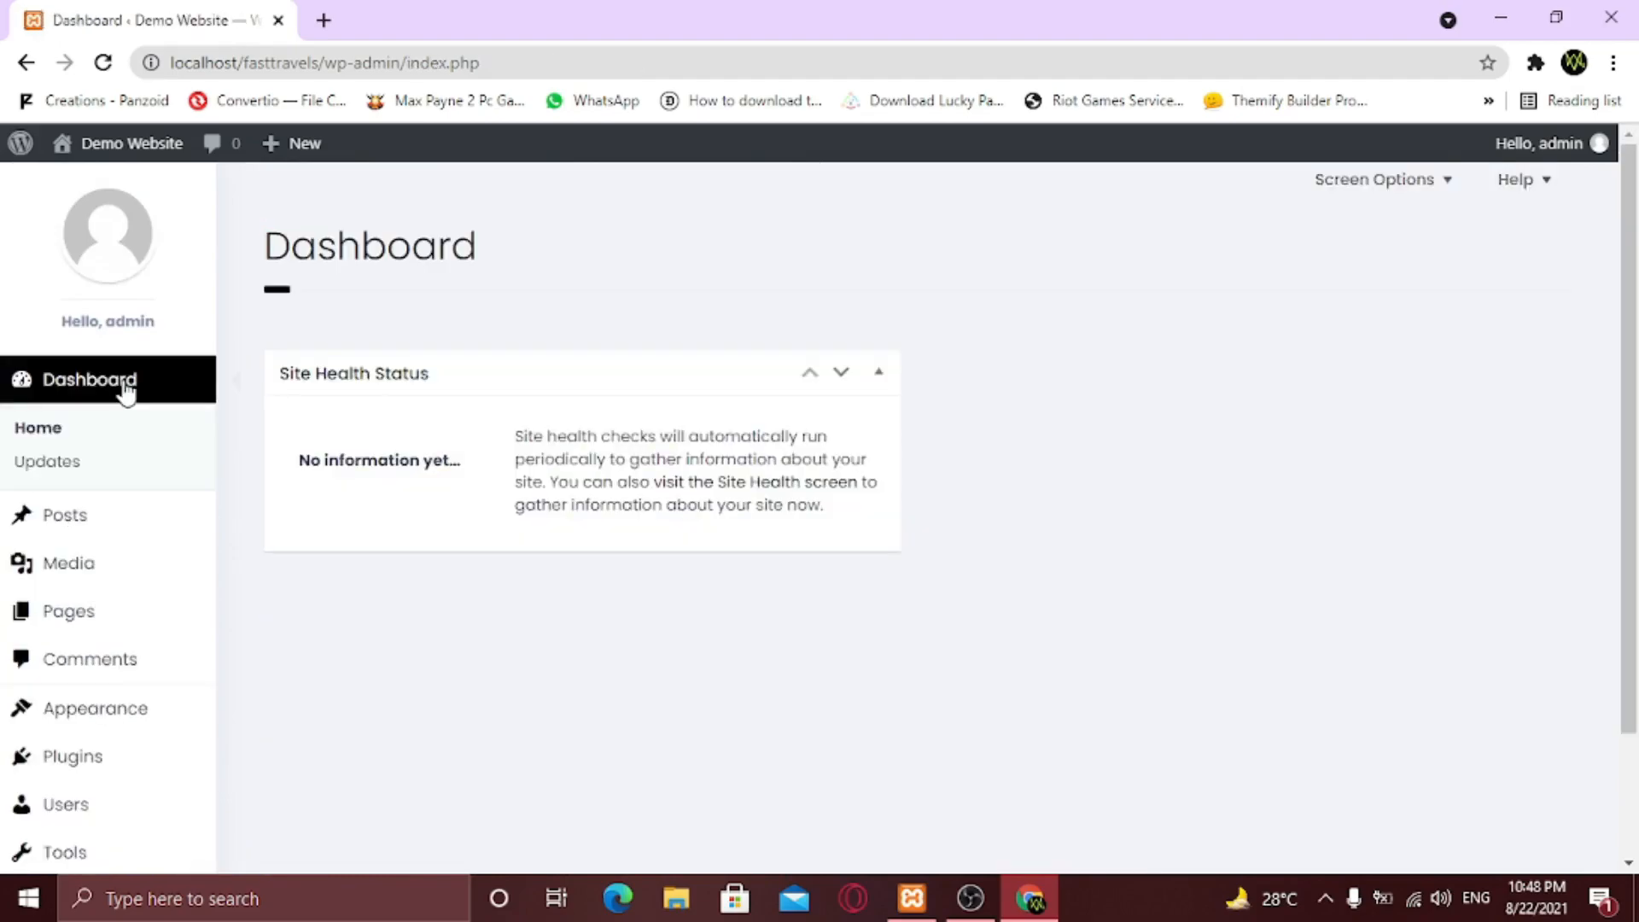
click(878, 373)
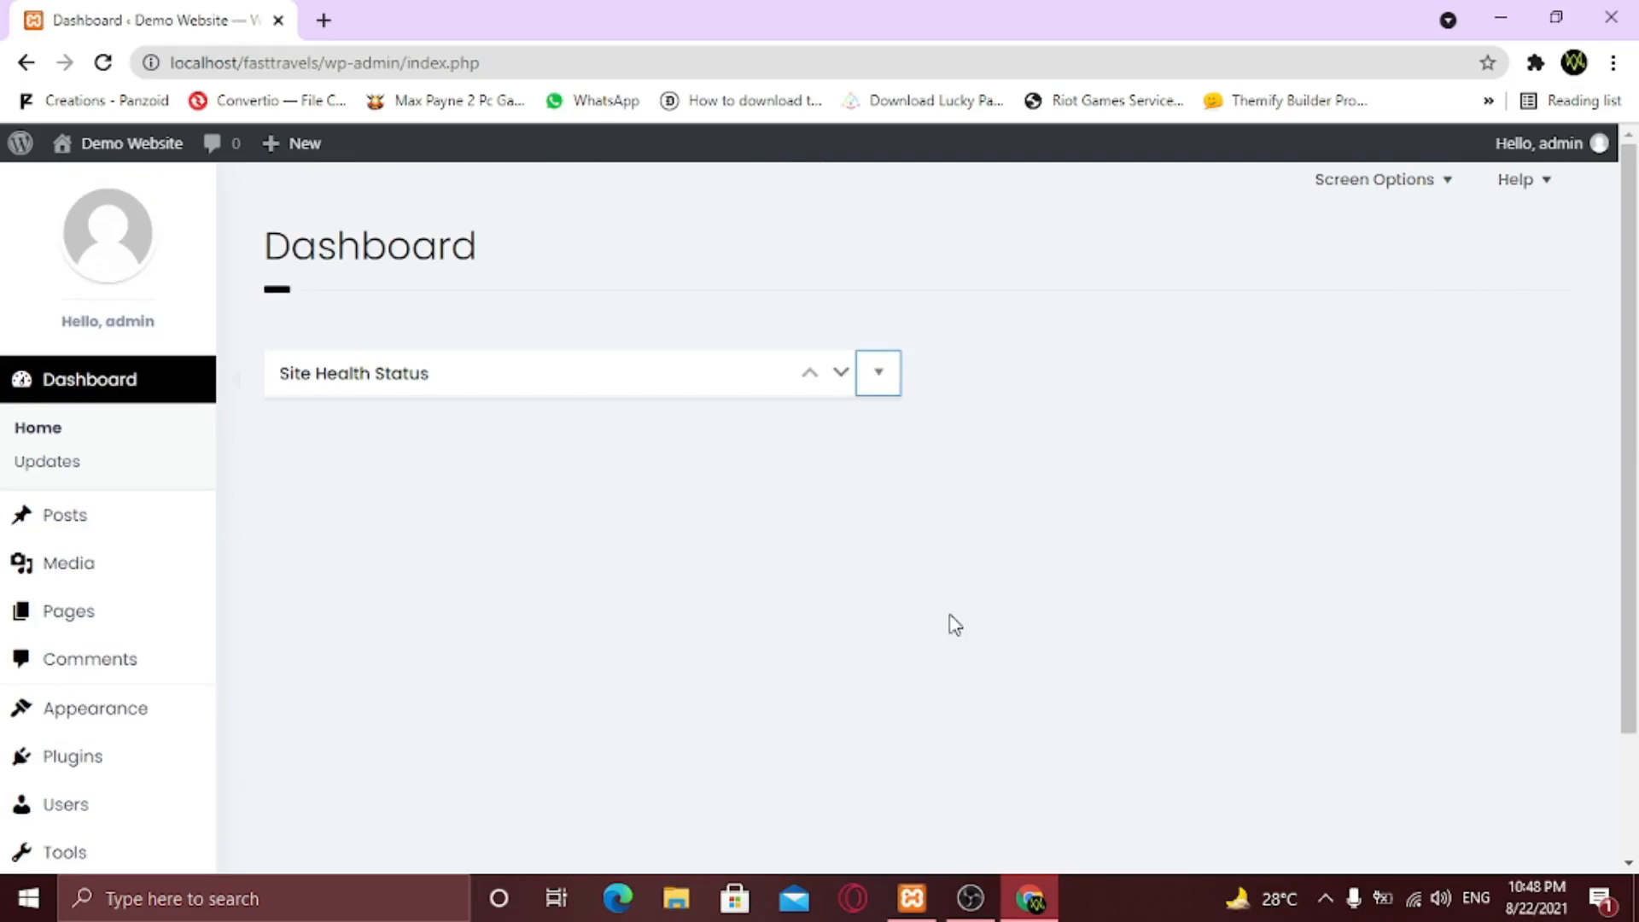
click(815, 663)
scroll(1020, 596, down, 2)
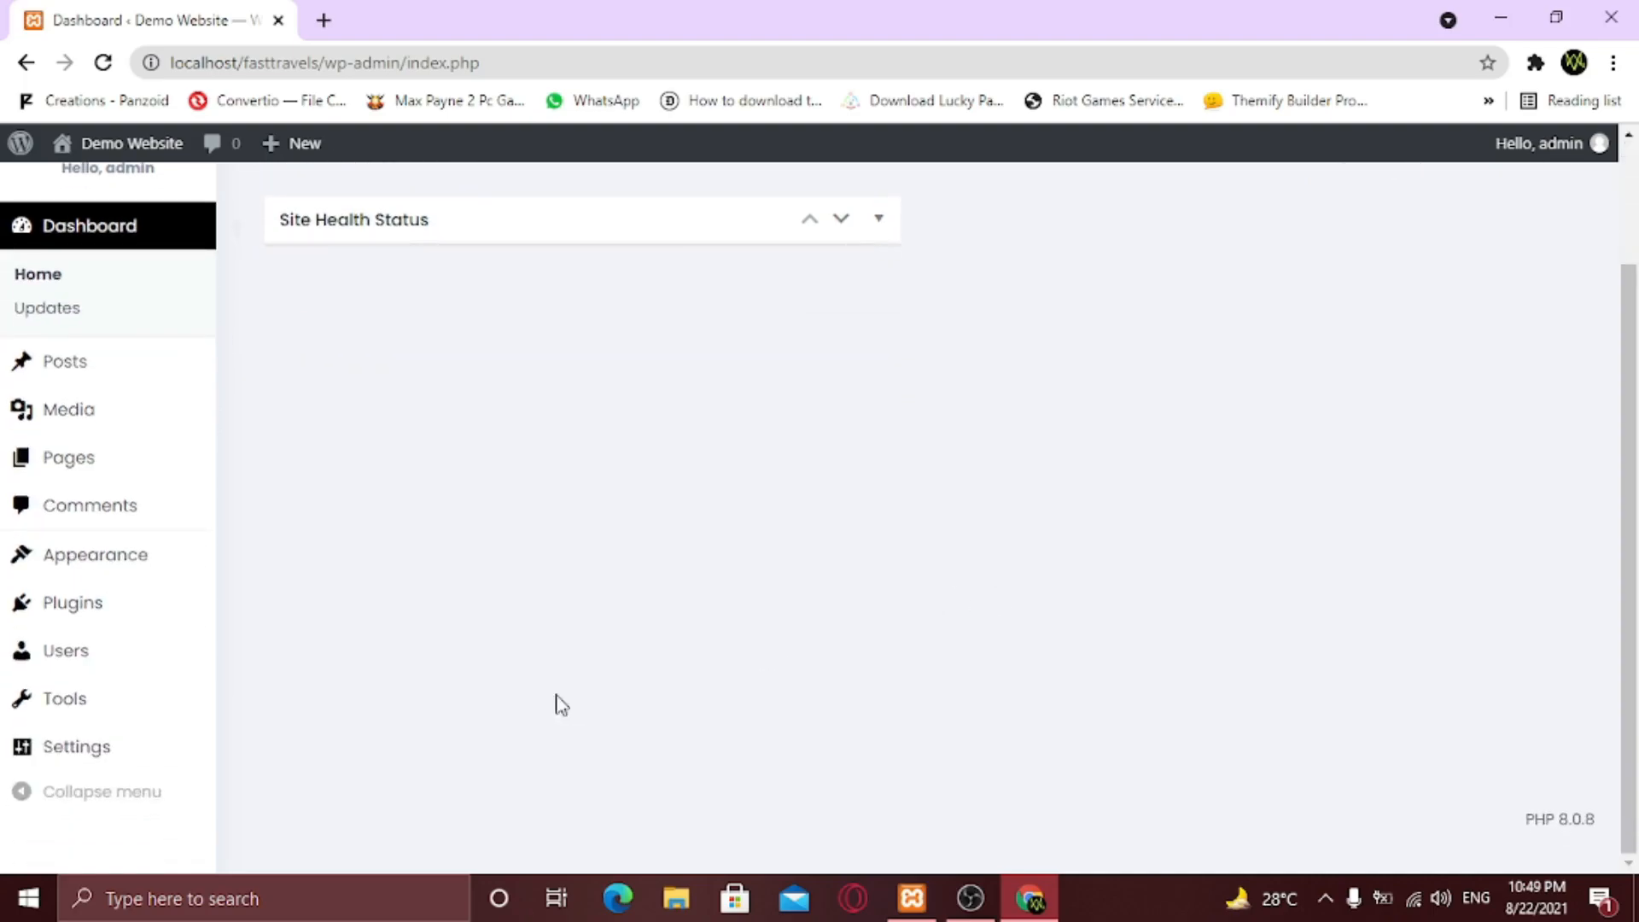
Return to the wphave – Admin options page.
mouse_move(121, 717)
click(293, 758)
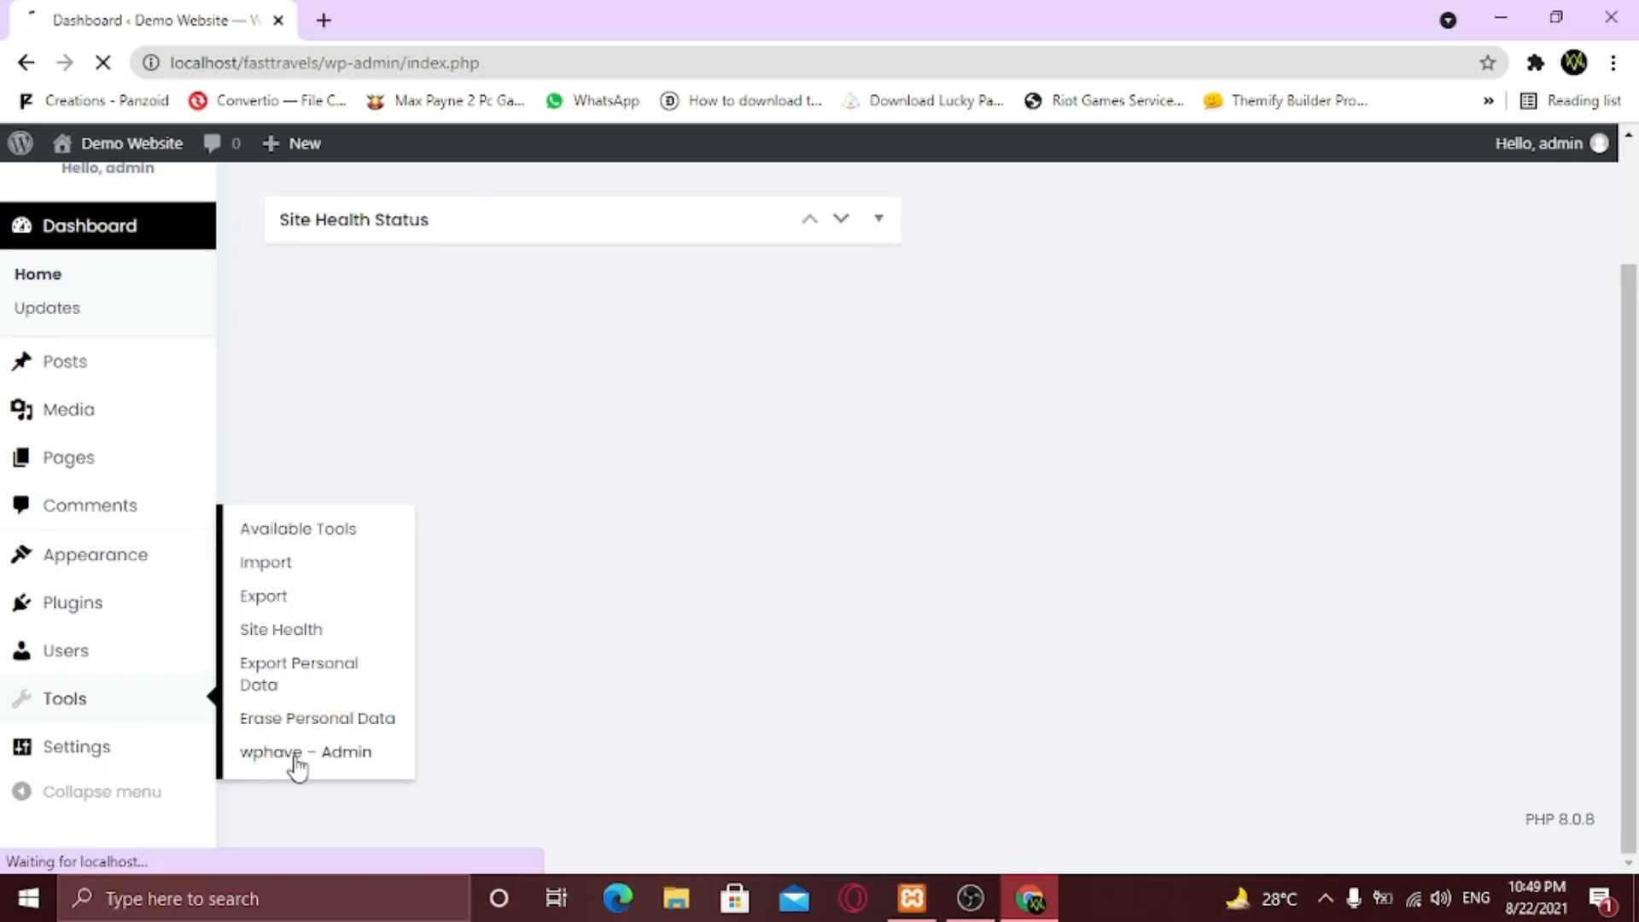